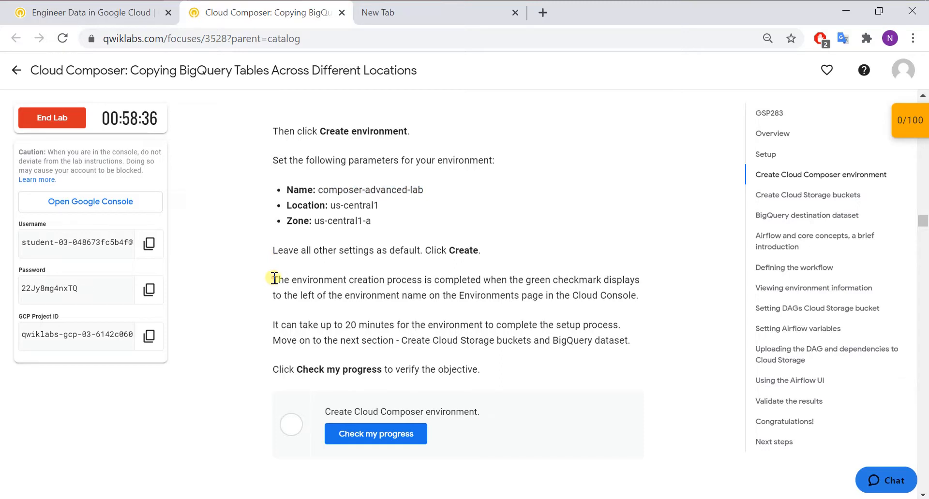
Read the lab's environment creation notes and continue to the Create Cloud Storage buckets section.
left_click_drag(273, 279, 666, 286)
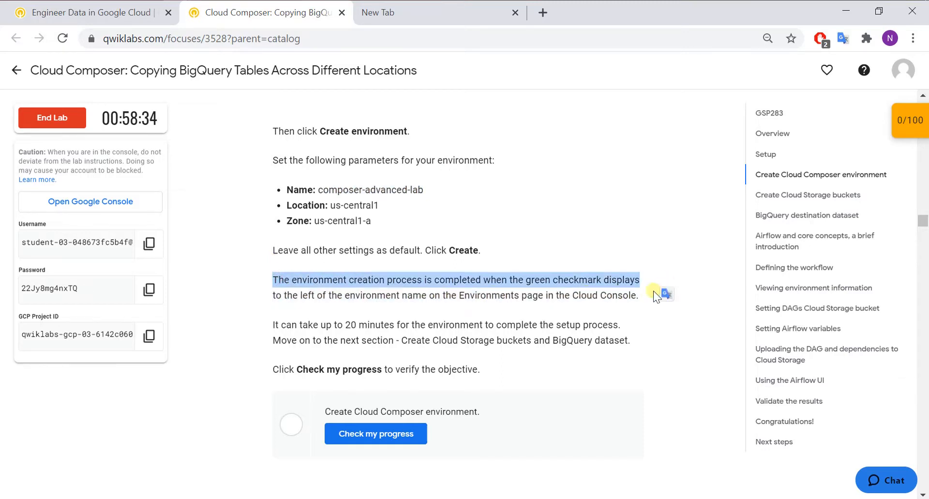
left_click_drag(273, 325, 582, 349)
scroll(359, 414, "down", 9)
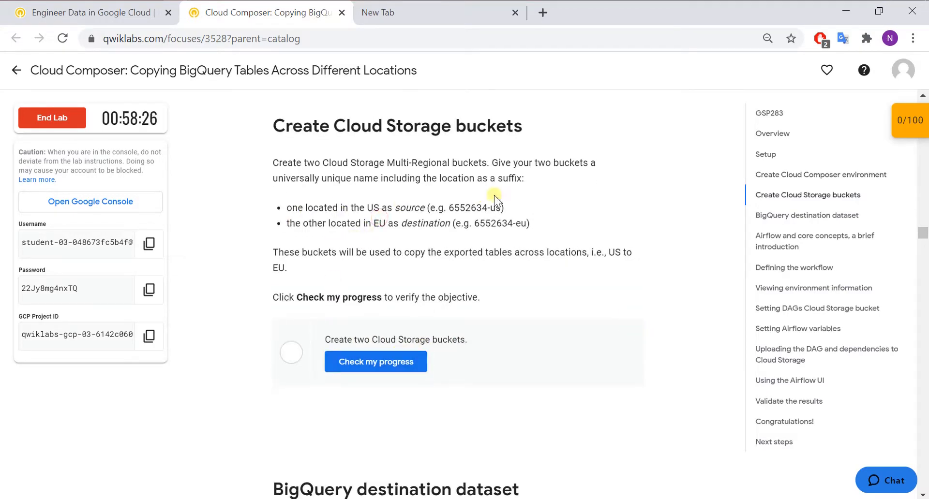
Switch to the Google Cloud console, open Storage in a new browser tab and pin it in the product navigation.
key("alt+Tab")
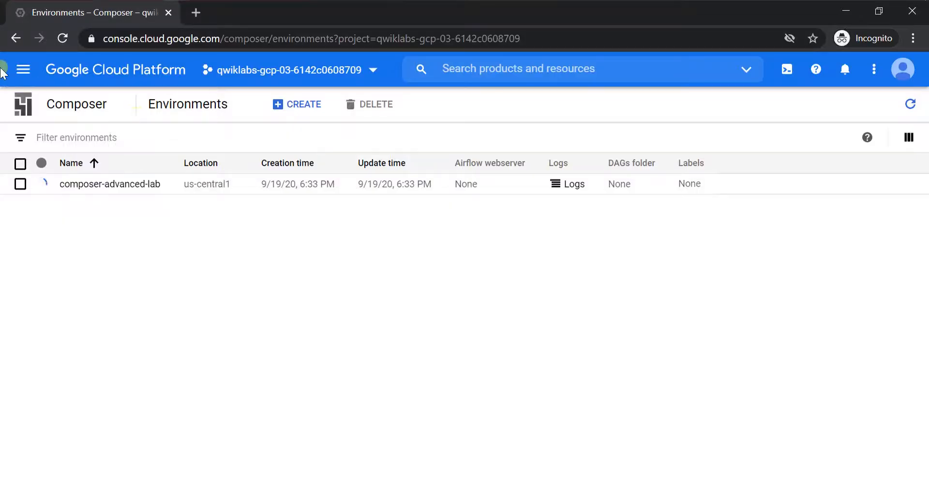
left_click(19, 70)
scroll(21, 270, "down", 15)
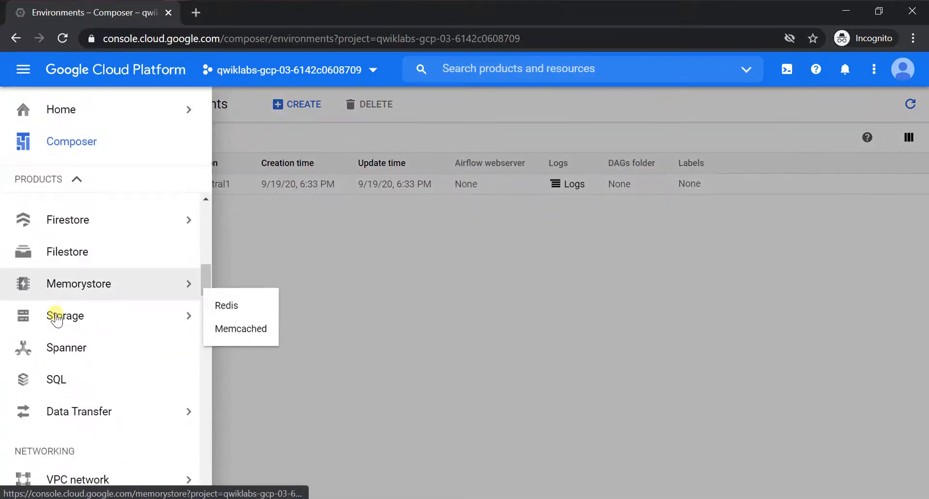
scroll(87, 360, "up", 5)
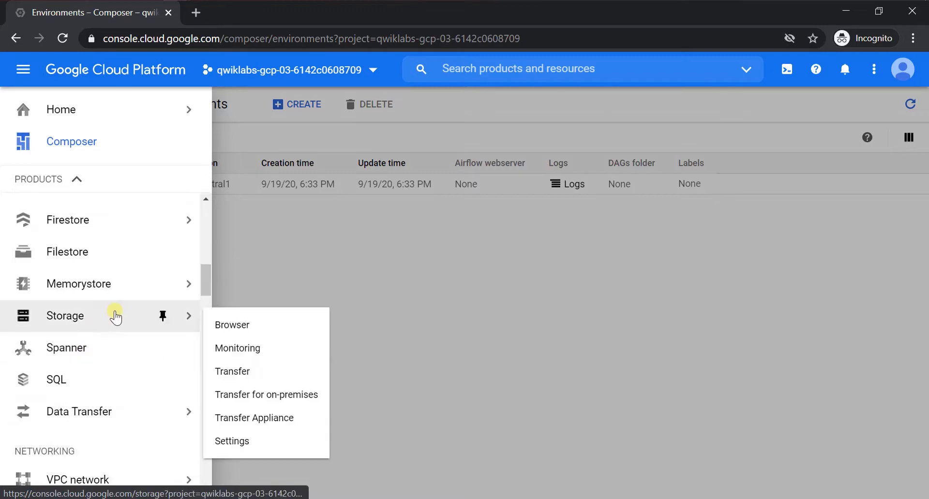
middle_click(116, 315)
left_click(165, 318)
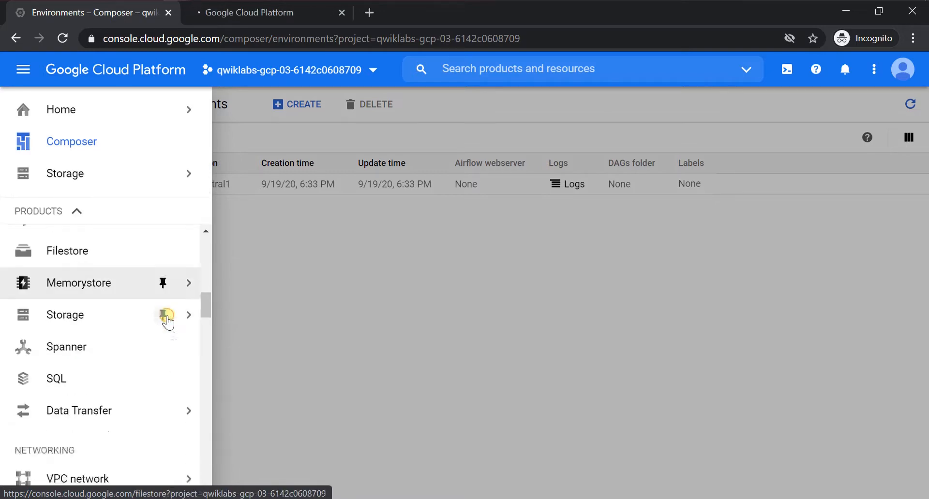
Open BigQuery in a new browser tab and pin it in the product navigation.
scroll(166, 319, "down", 12)
scroll(167, 321, "down", 10)
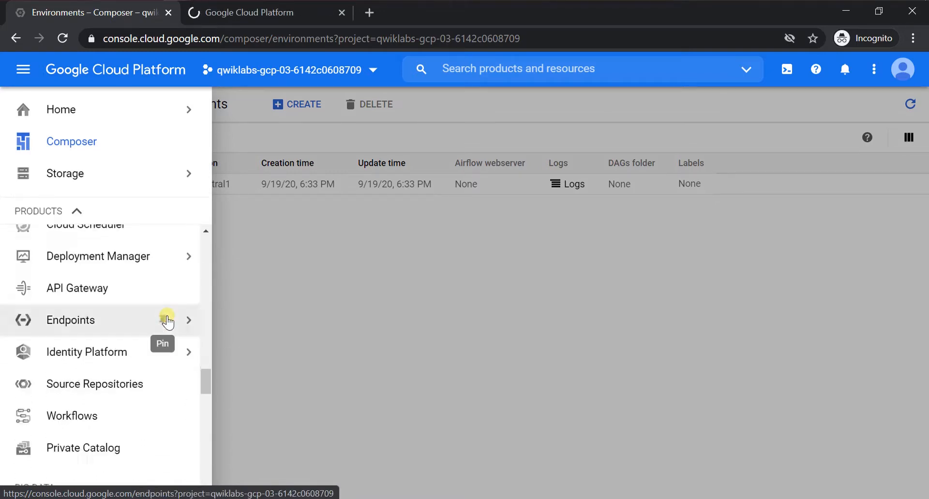
scroll(167, 322, "down", 3)
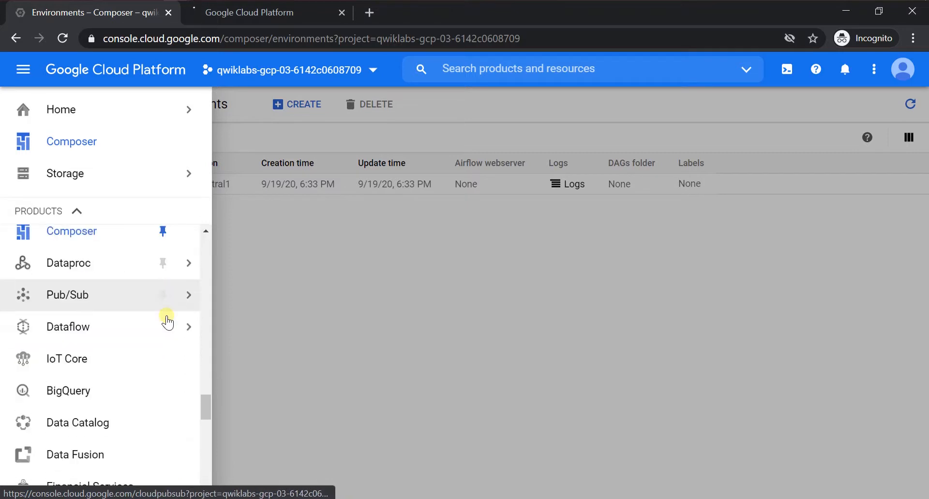
middle_click(143, 399)
left_click(163, 386)
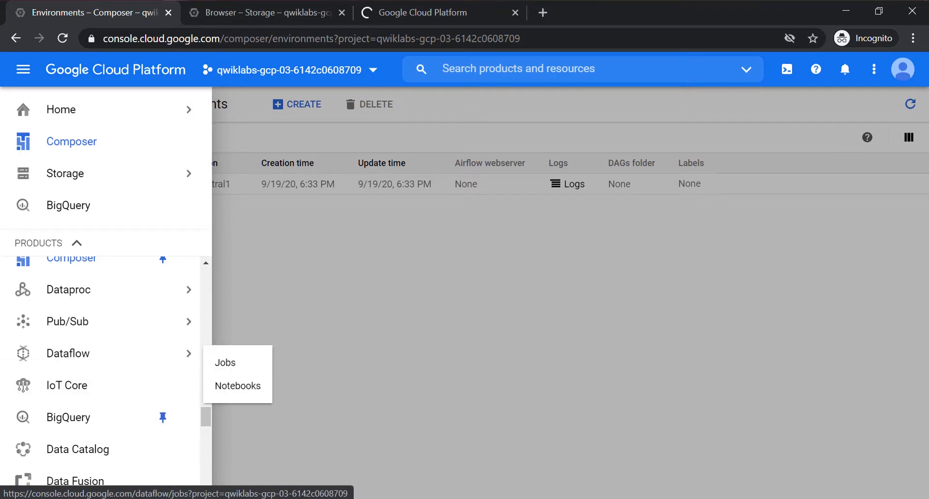
Create a Cloud Storage bucket named composer_lab-us with Multi-region location us (multiple regions in United States) and Standard storage class.
left_click(262, 17)
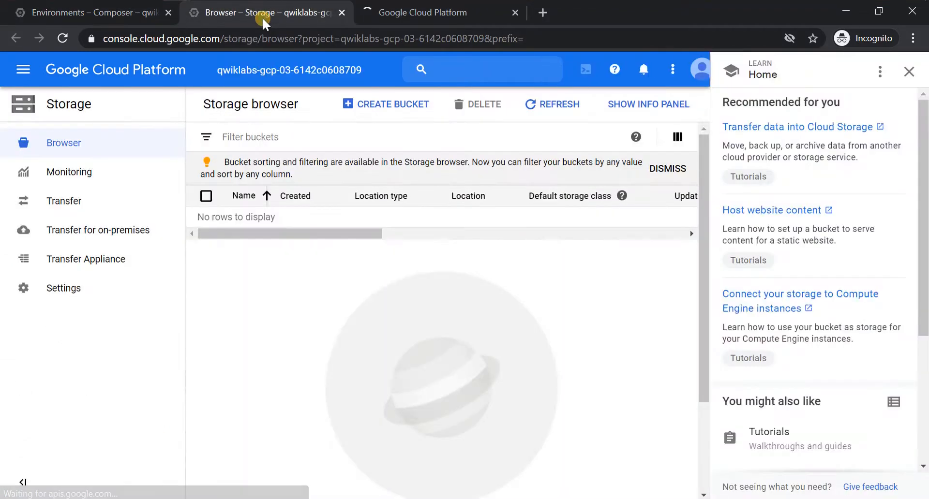
left_click(386, 110)
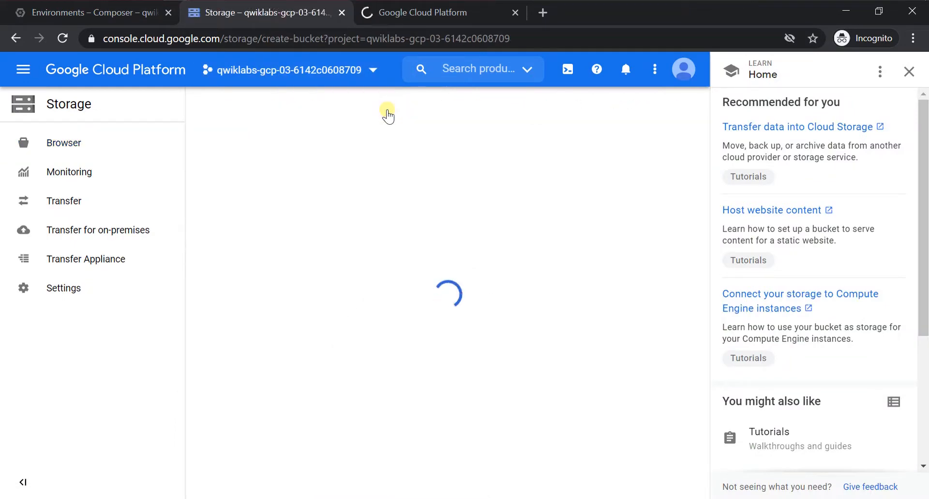
left_click(317, 213)
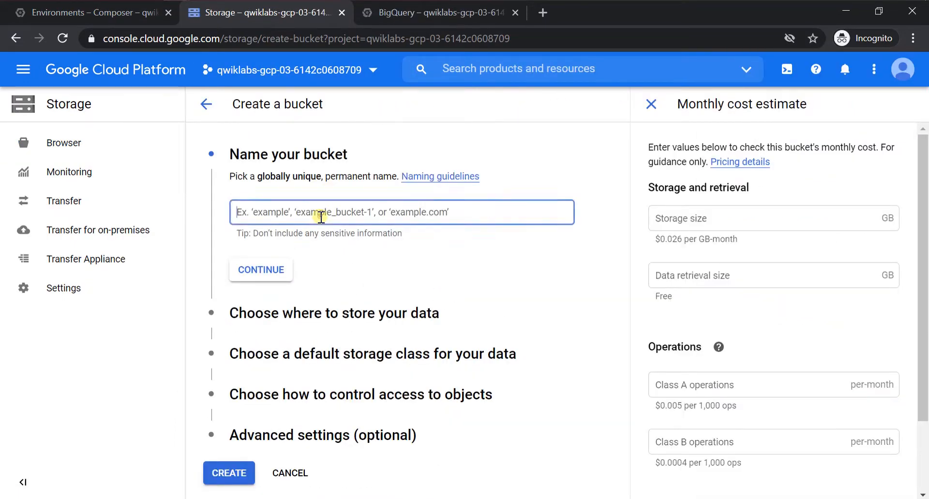
type("composer_lab-us")
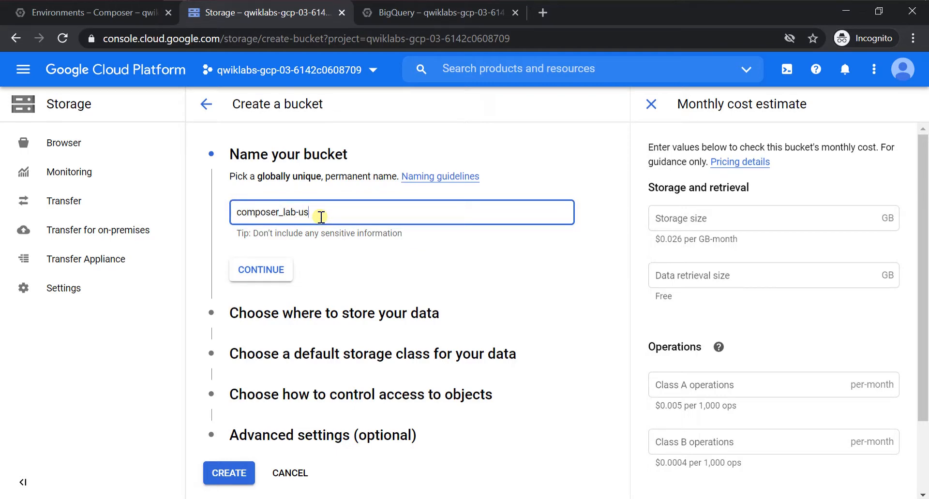
left_click(256, 270)
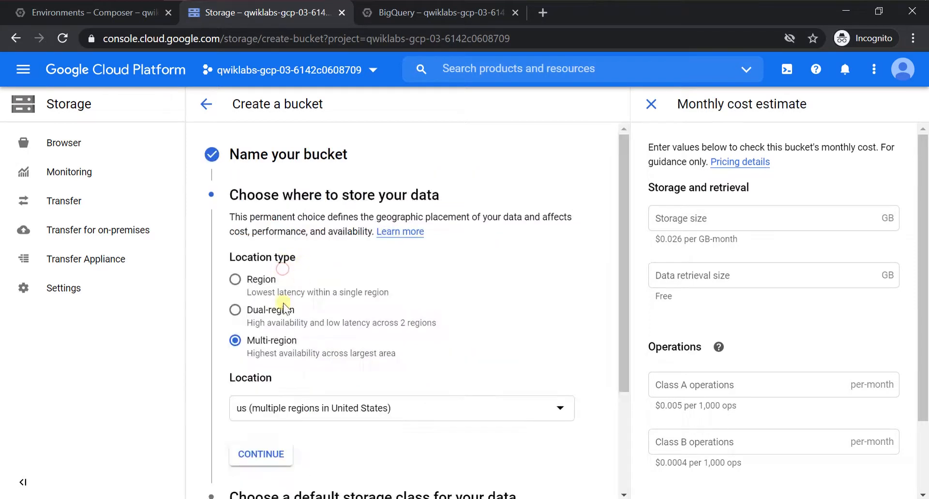
left_click(256, 457)
scroll(241, 377, "down", 2)
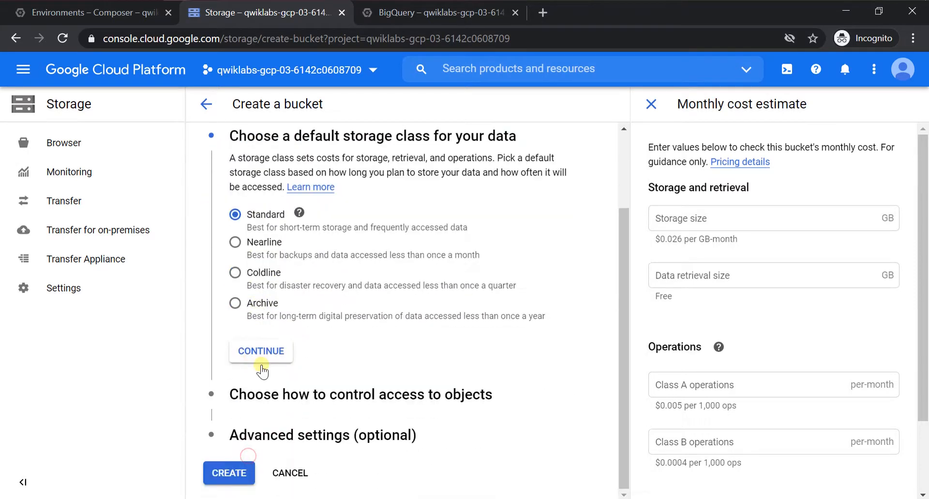
left_click(227, 474)
Create a second Cloud Storage bucket named composer_lab-eu with Multi-region location eu (multiple regions in European Union).
key("alt+Tab")
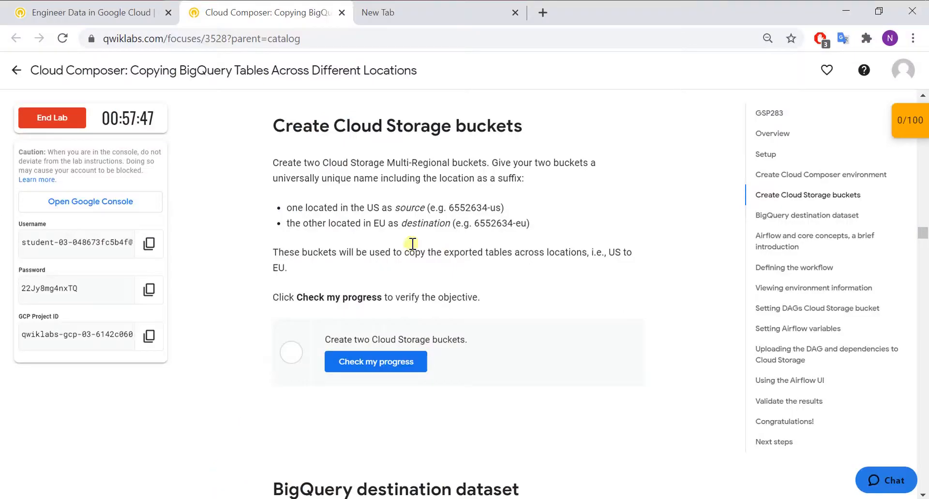
key("alt+Tab")
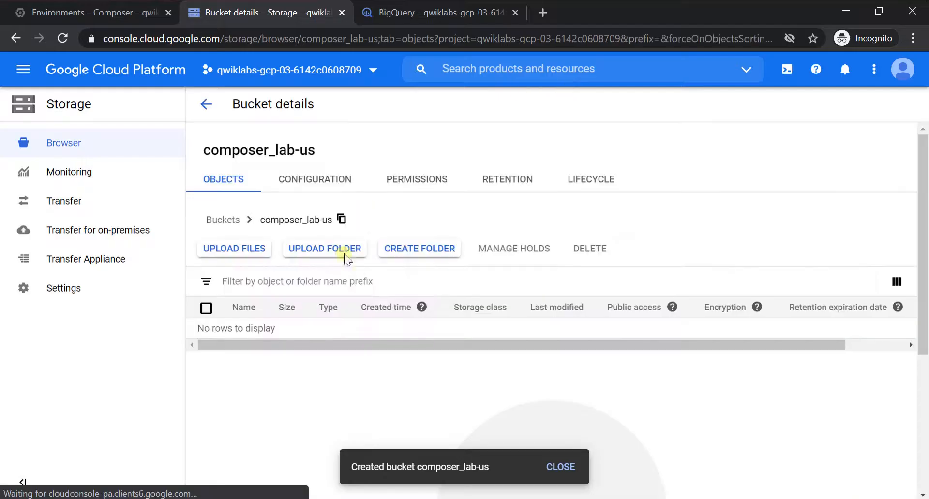
left_click(213, 104)
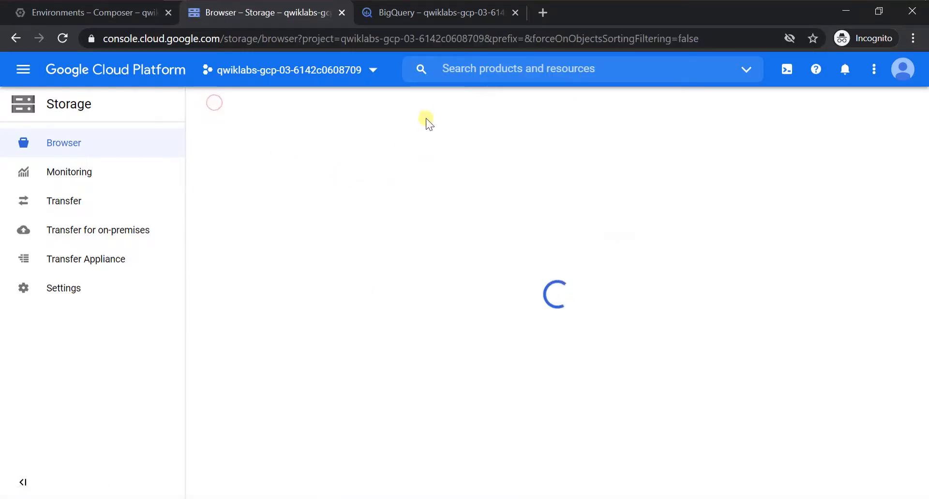
left_click(406, 112)
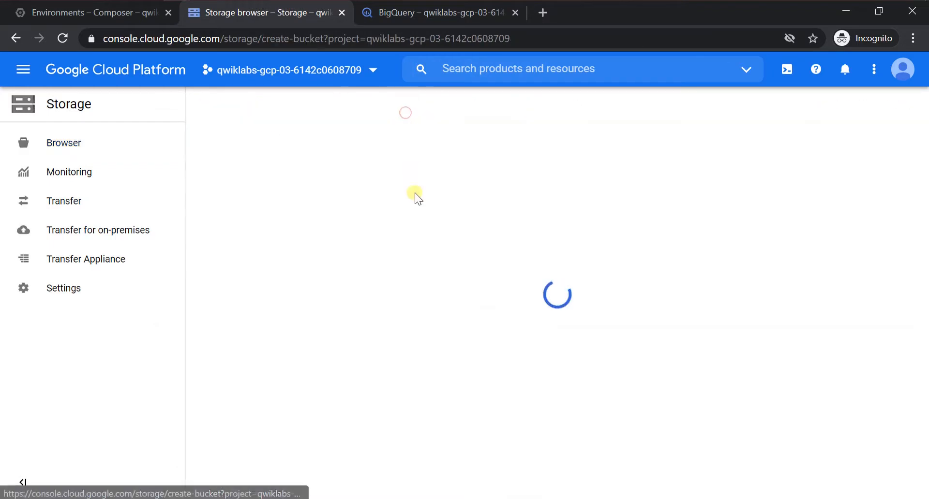
left_click(411, 205)
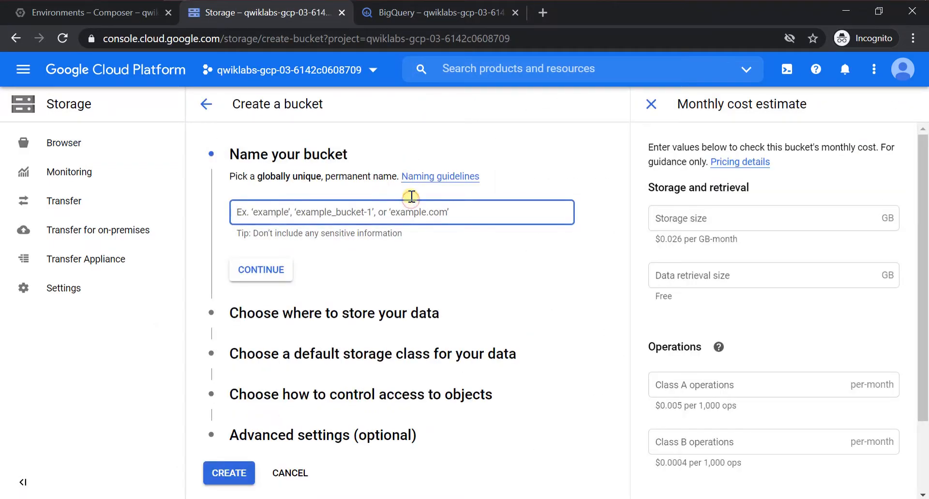
type("composer_la")
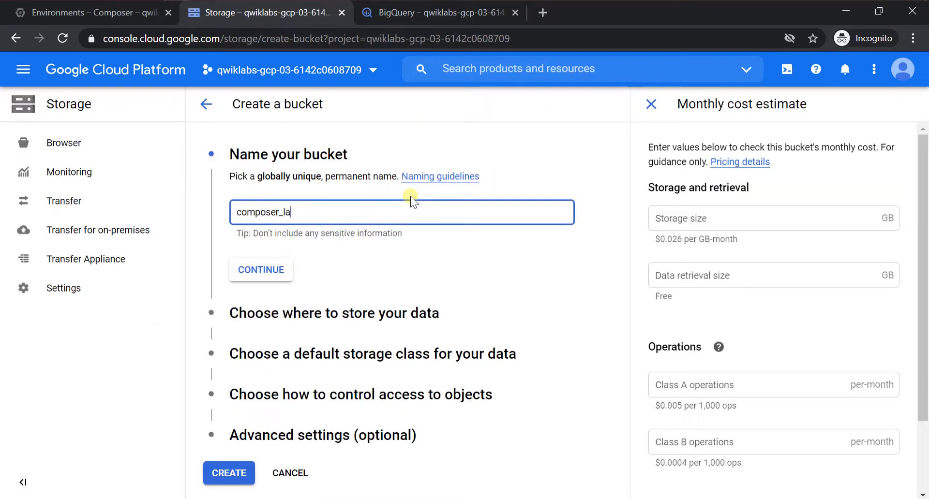
type("b-eu")
left_click(249, 280)
left_click(265, 411)
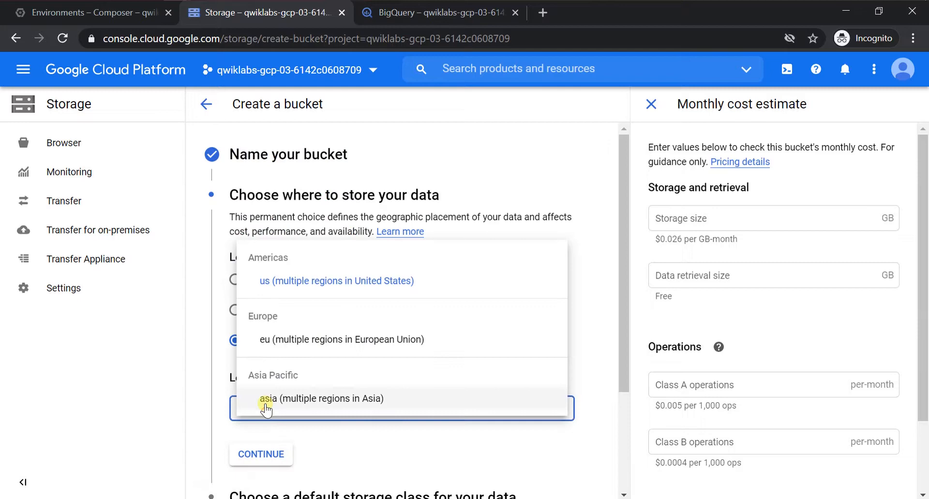
left_click(286, 341)
scroll(226, 370, "down", 3)
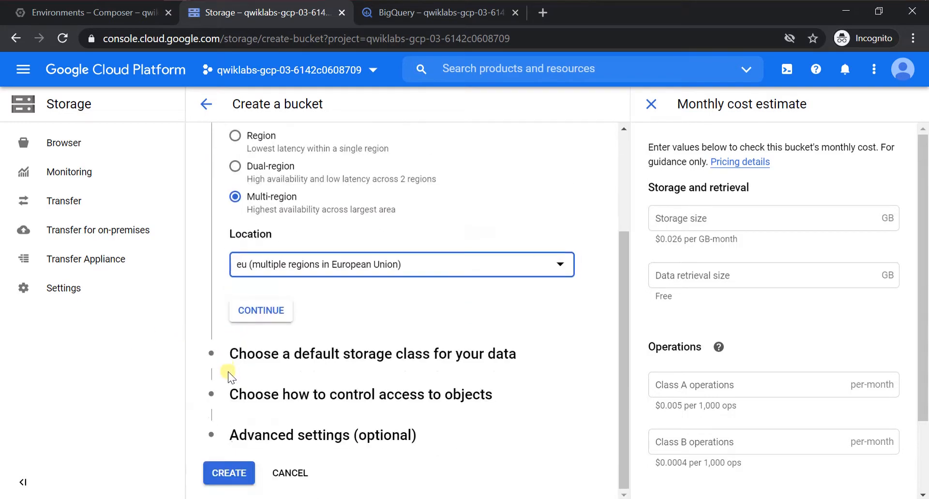
left_click(225, 474)
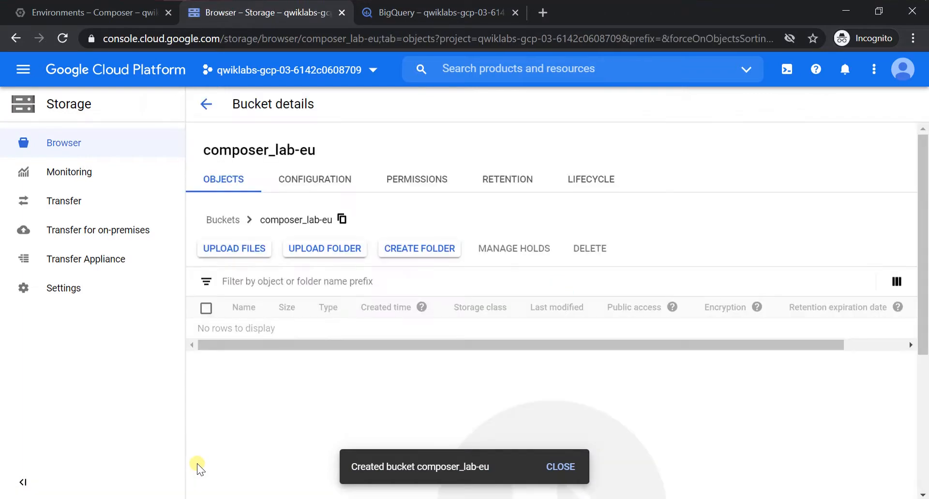
Check the lab progress for the two Cloud Storage buckets and read the BigQuery destination dataset instructions.
left_click(219, 104)
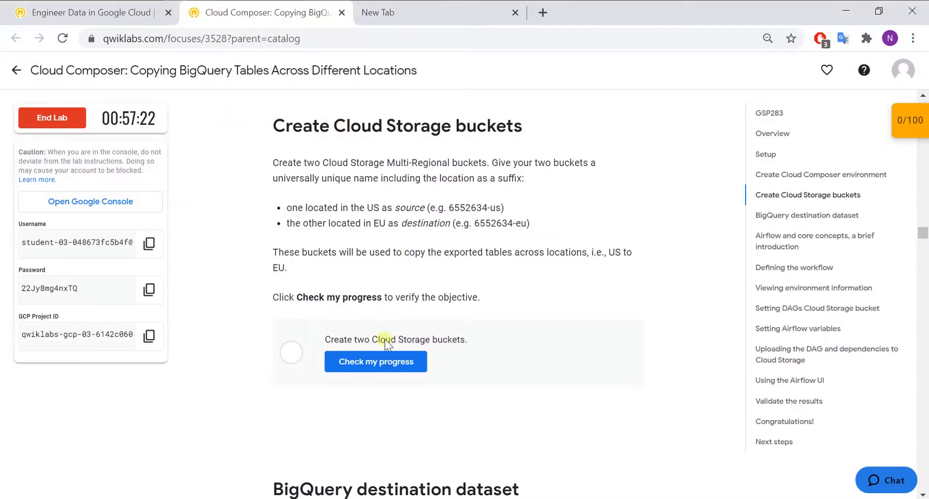
left_click(383, 367)
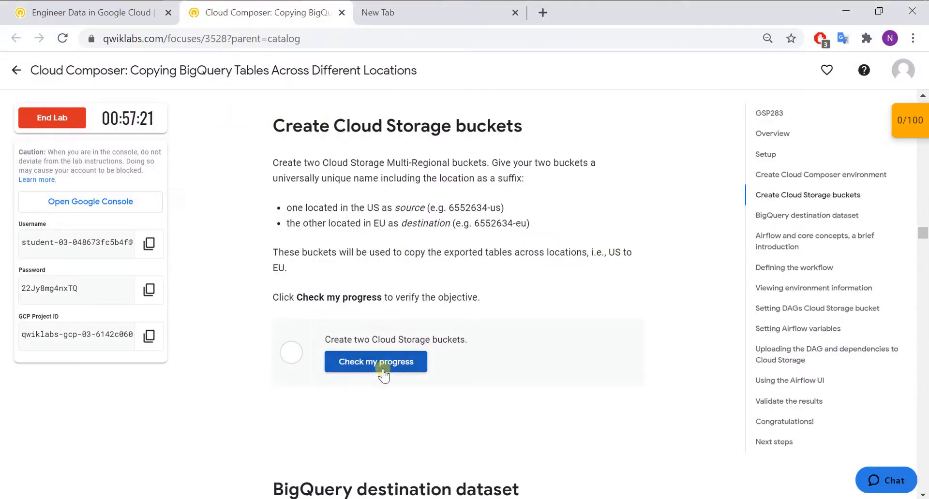
scroll(392, 338, "down", 9)
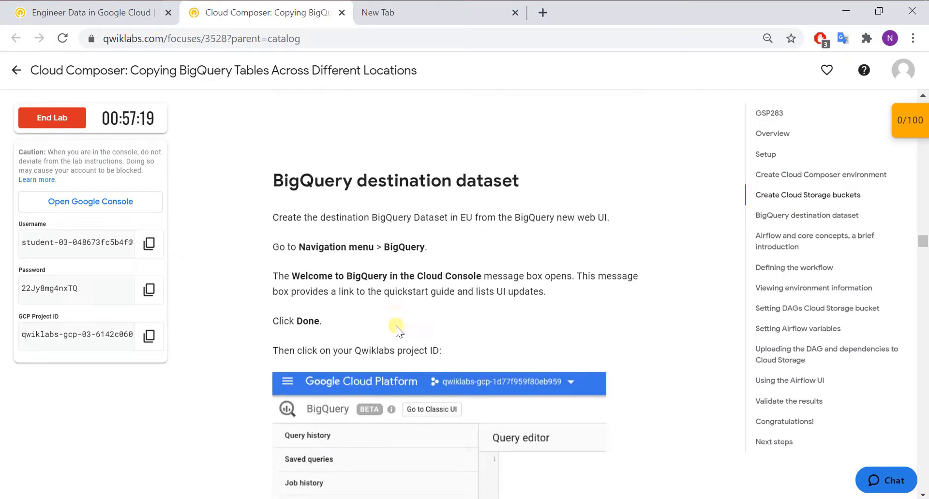
scroll(401, 303, "down", 6)
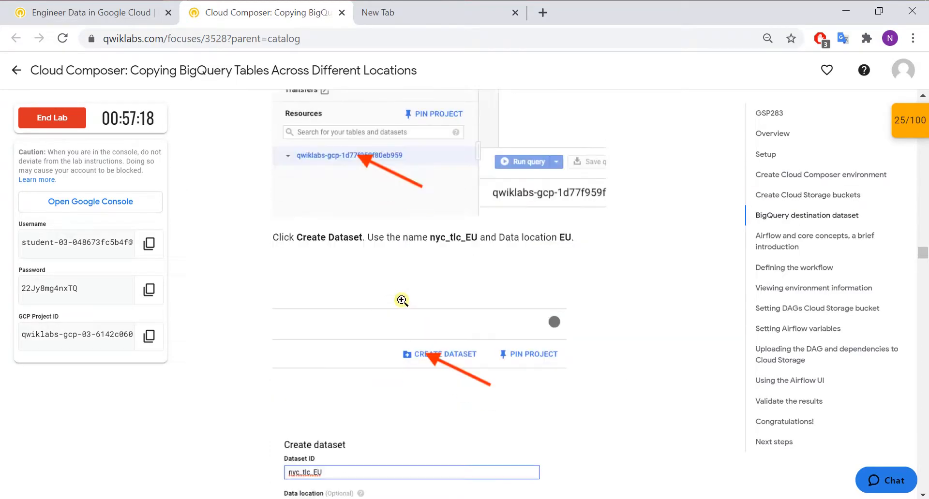
left_click_drag(430, 237, 477, 235)
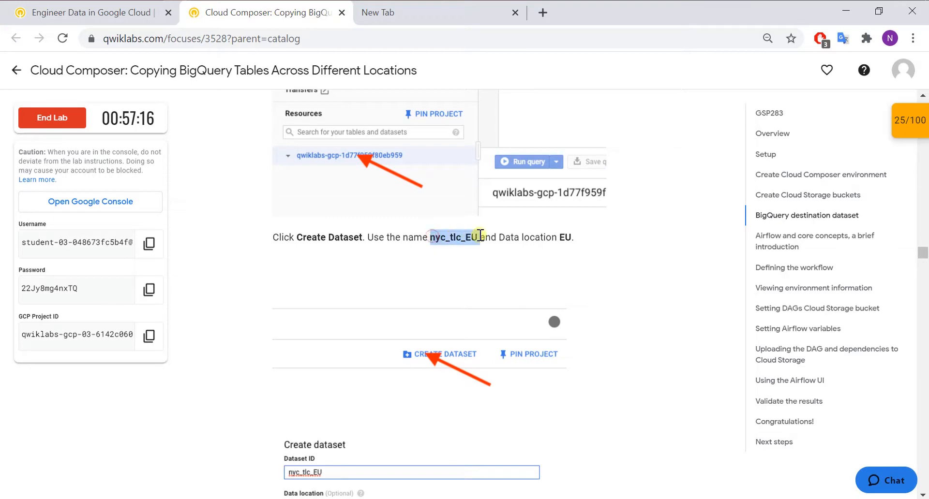
left_click(573, 243)
scroll(573, 242, "down", 6)
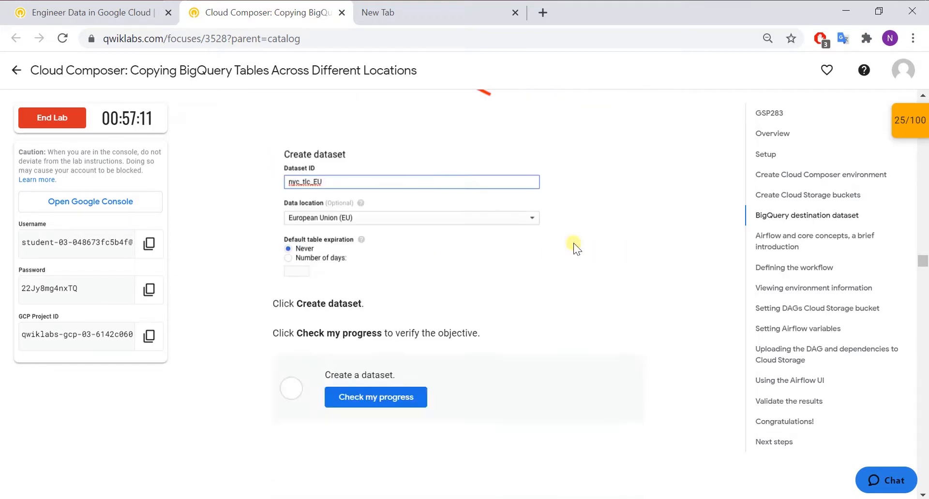
Switch to BigQuery in the Google Cloud console, dismiss the welcome message and select the lab project under Resources.
key("alt+Tab")
left_click(391, 15)
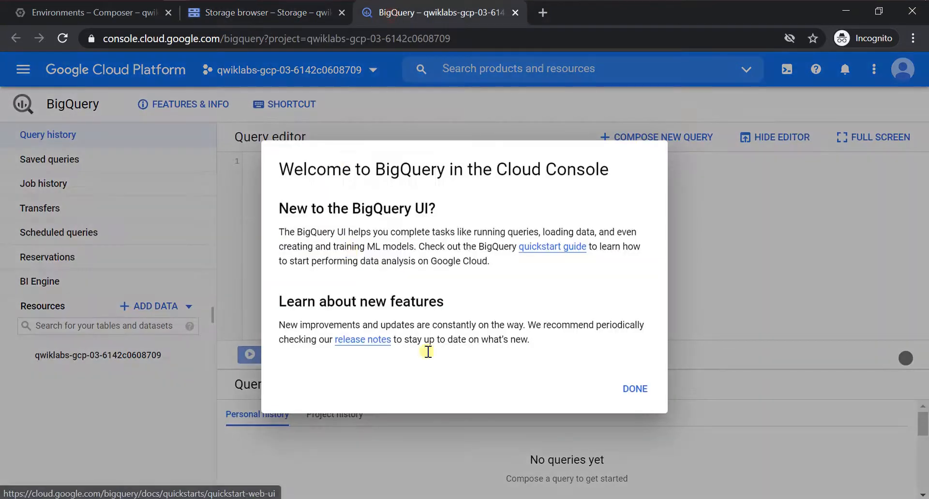
left_click(636, 388)
left_click(149, 353)
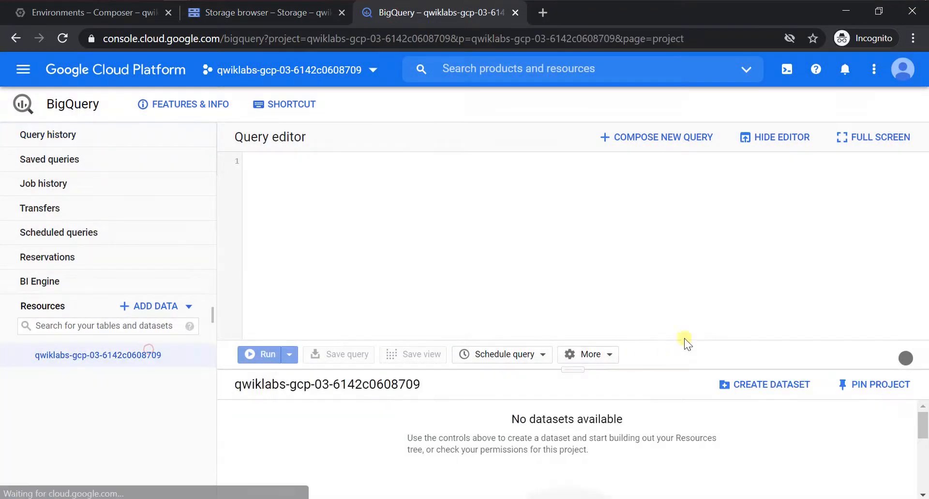
Create a BigQuery dataset nyc_tlc_EU in the lab project with data location European Union (EU), and select it under Resources.
left_click(763, 384)
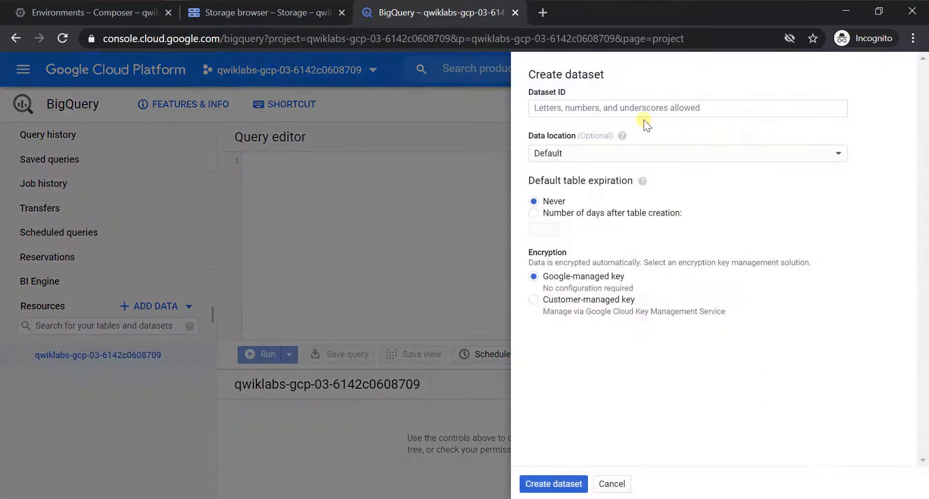
left_click(644, 108)
type("nyc_tlc_EU")
left_click(573, 153)
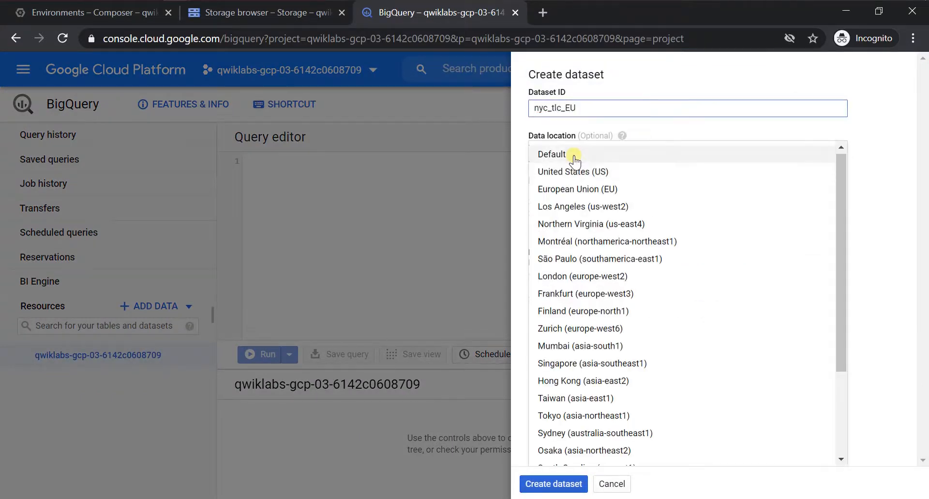
left_click(583, 189)
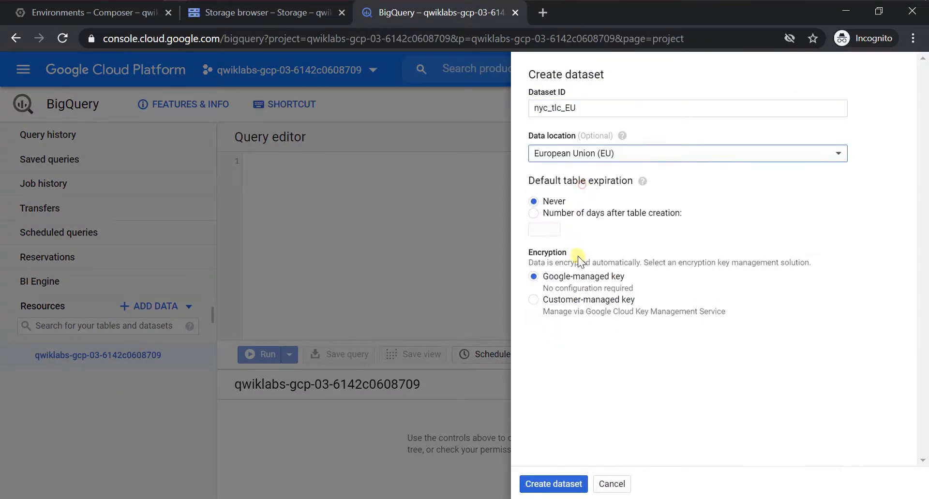
left_click(559, 477)
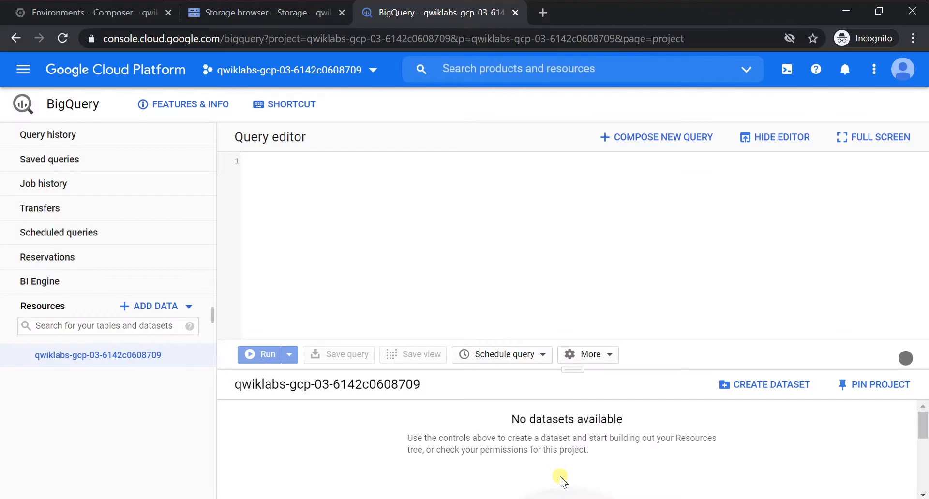
left_click(119, 377)
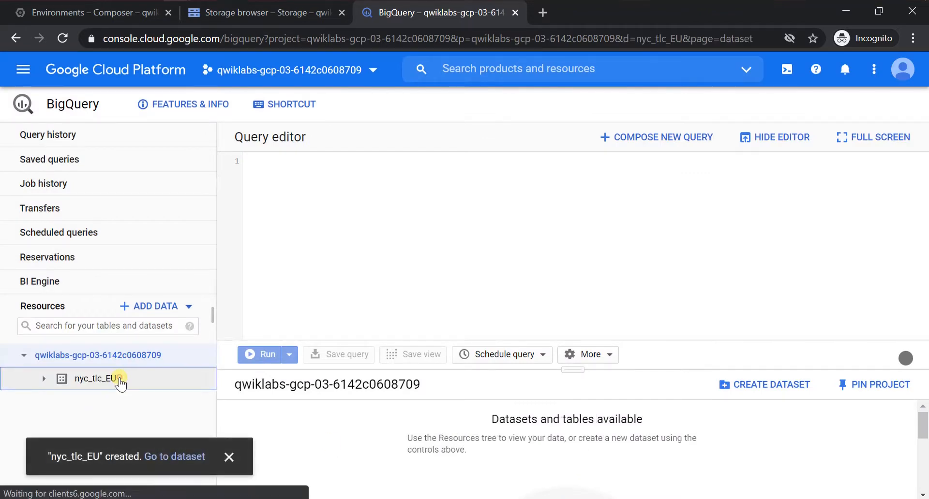
Switch to the Qwiklabs lab page, check the progress of the dataset creation task and read the Airflow core concepts section.
key("alt+Tab")
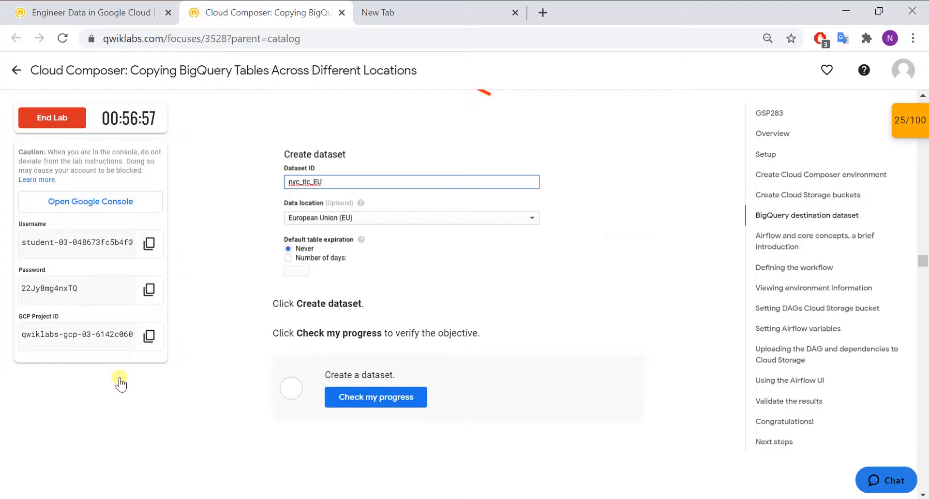
left_click(413, 398)
scroll(412, 397, "down", 8)
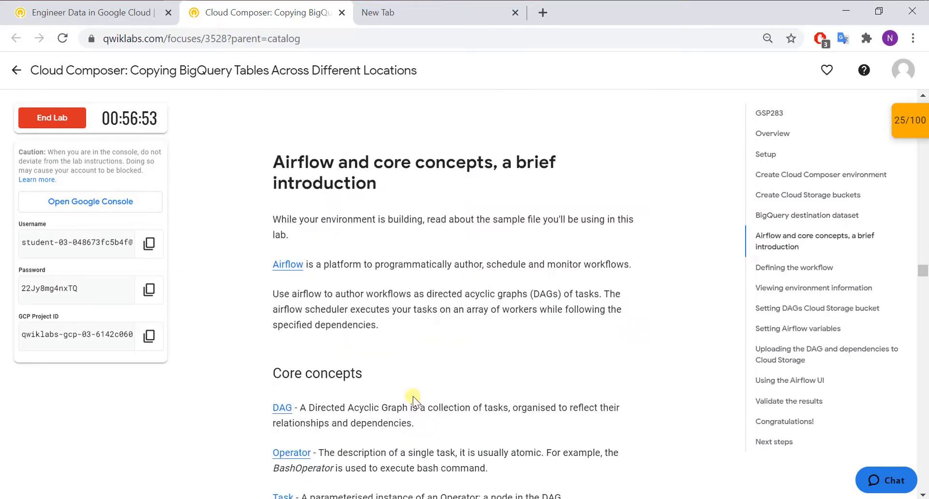
scroll(411, 396, "down", 1)
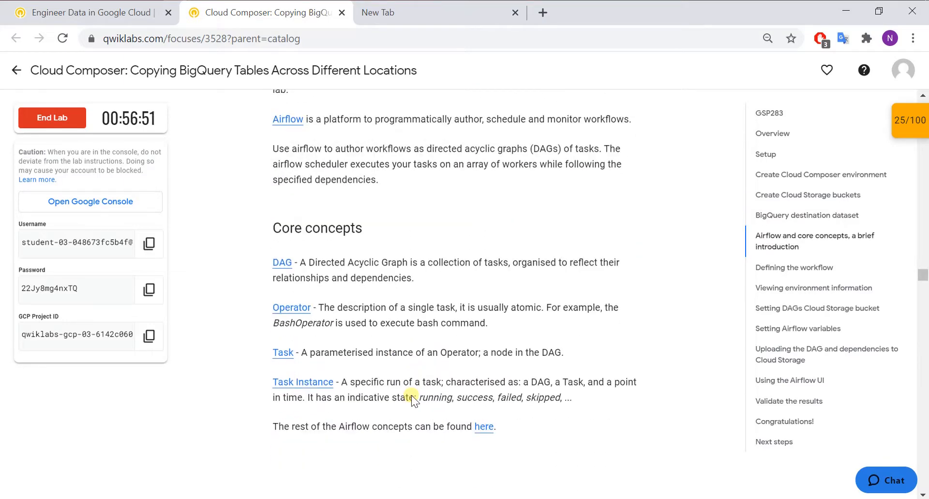
scroll(411, 396, "up", 2)
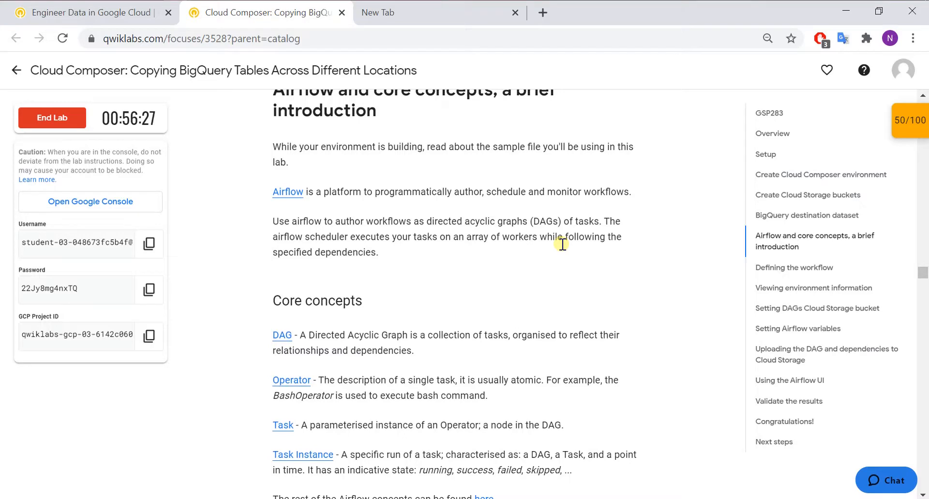
Read the lab's workflow definition section and continue to the instructions for viewing environment information.
scroll(563, 244, "down", 3)
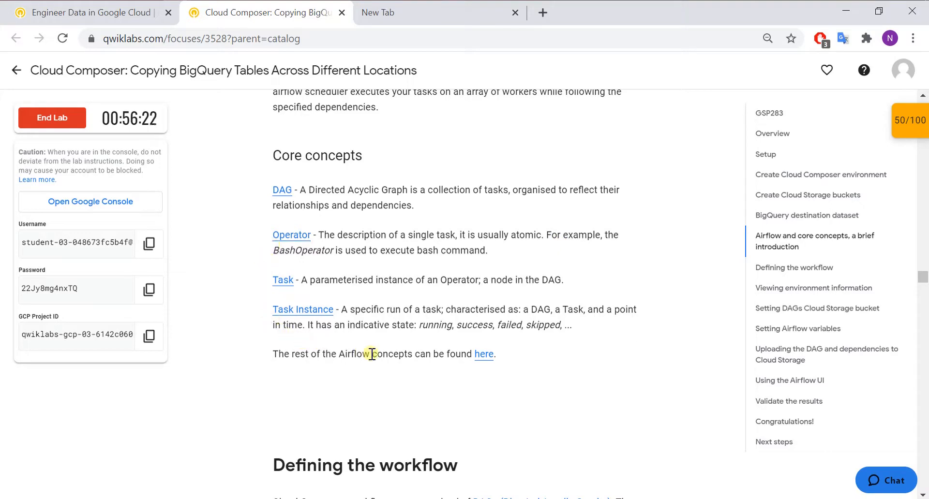
scroll(512, 359, "down", 6)
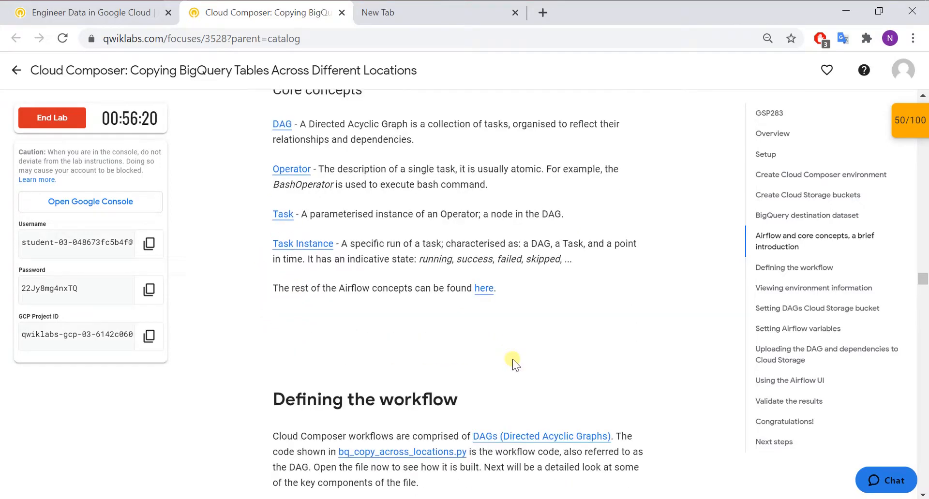
scroll(513, 359, "down", 5)
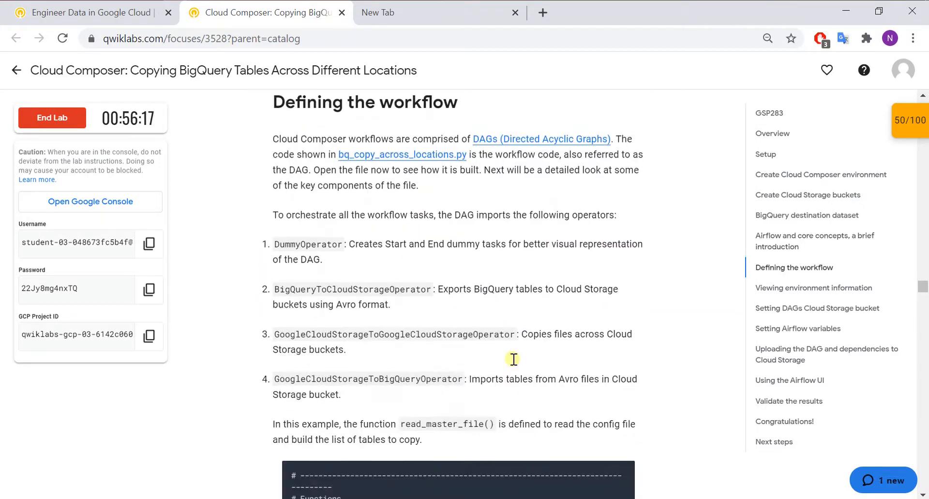
scroll(512, 359, "down", 10)
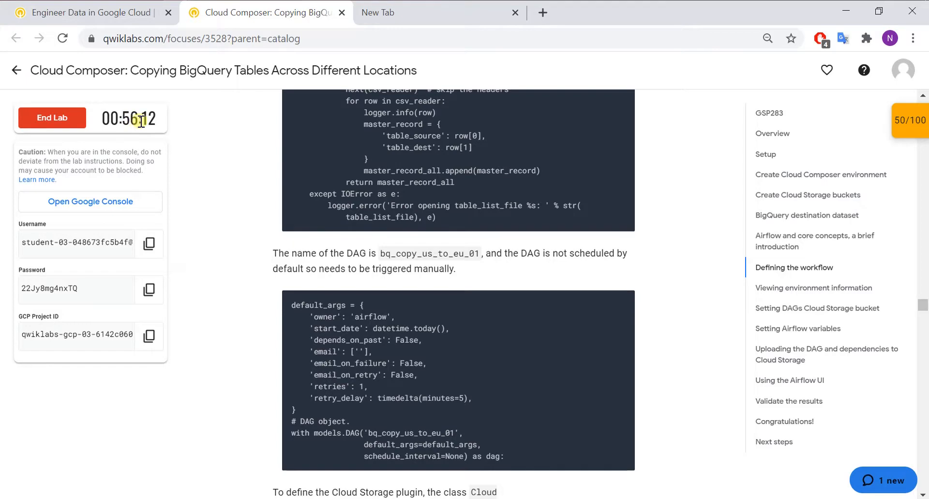
scroll(325, 218, "down", 5)
scroll(325, 219, "down", 7)
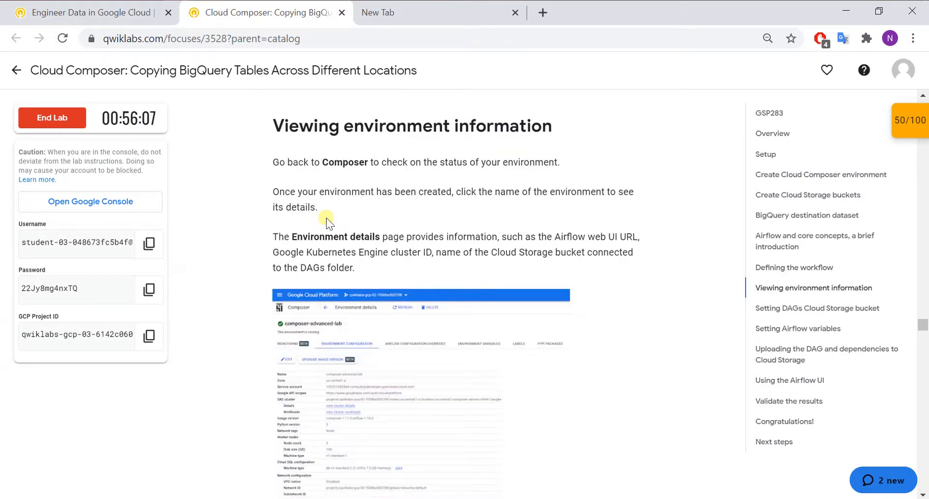
Switch to Composer in the Google Cloud console, dismiss the navigation menu and check the status of the composer-advanced-lab environment.
key("alt+Tab")
left_click(83, 11)
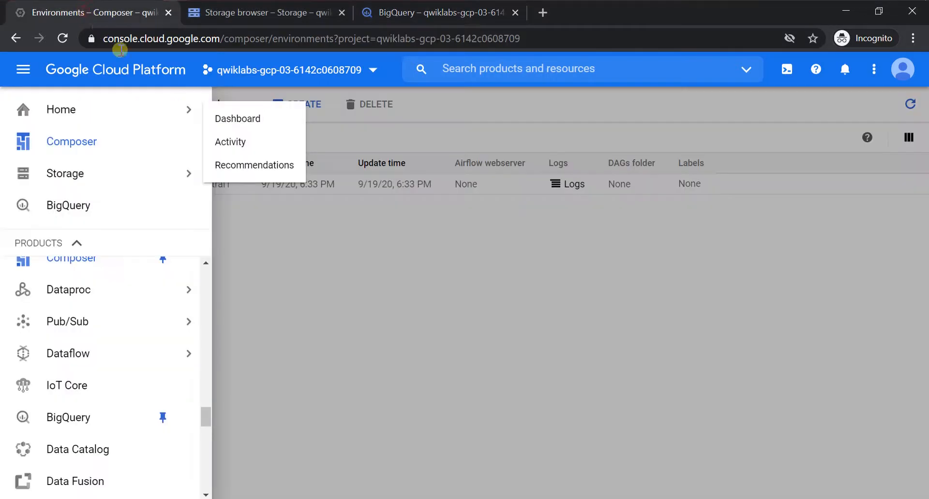
left_click(347, 273)
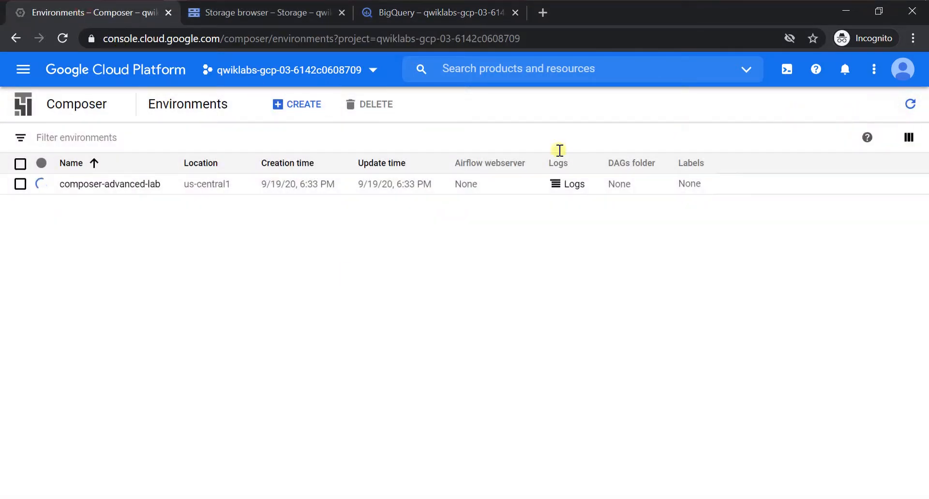
key("alt+Tab")
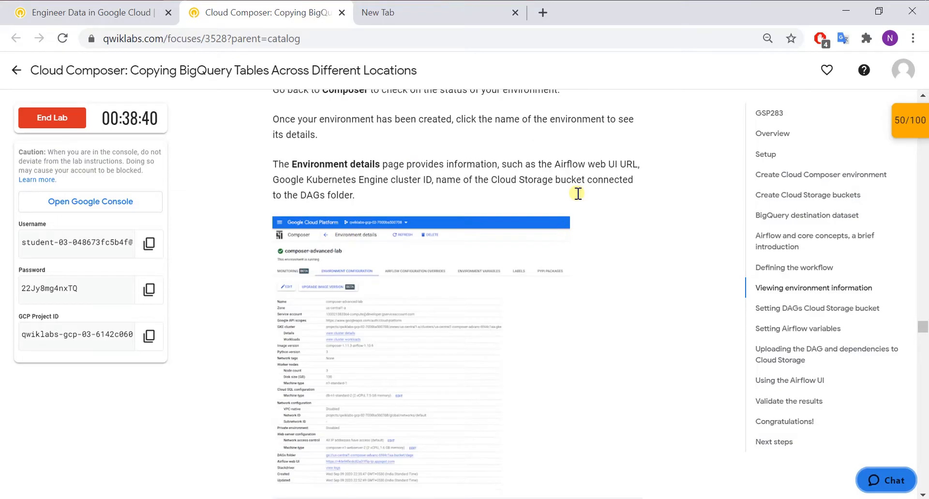
key("alt+Tab")
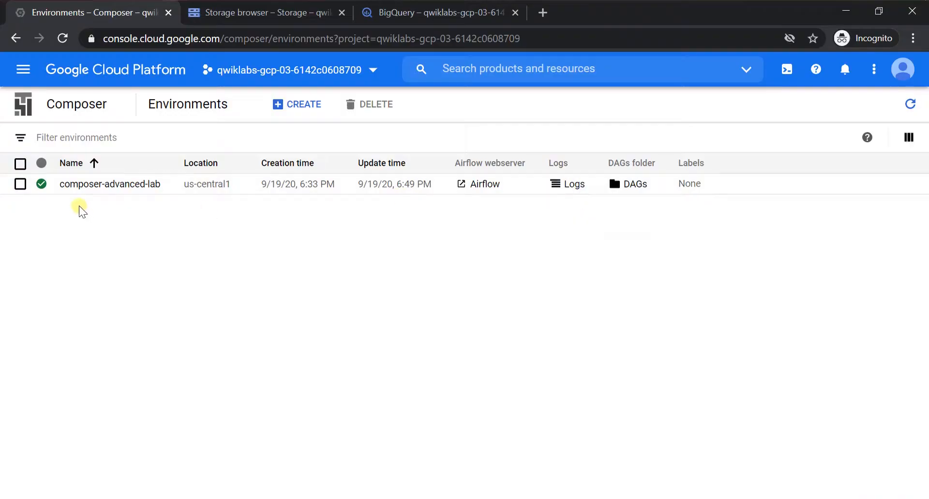
Open the composer-advanced-lab environment details and review its environment configuration, including the DAGs folder and Airflow web UI entries.
left_click(116, 187)
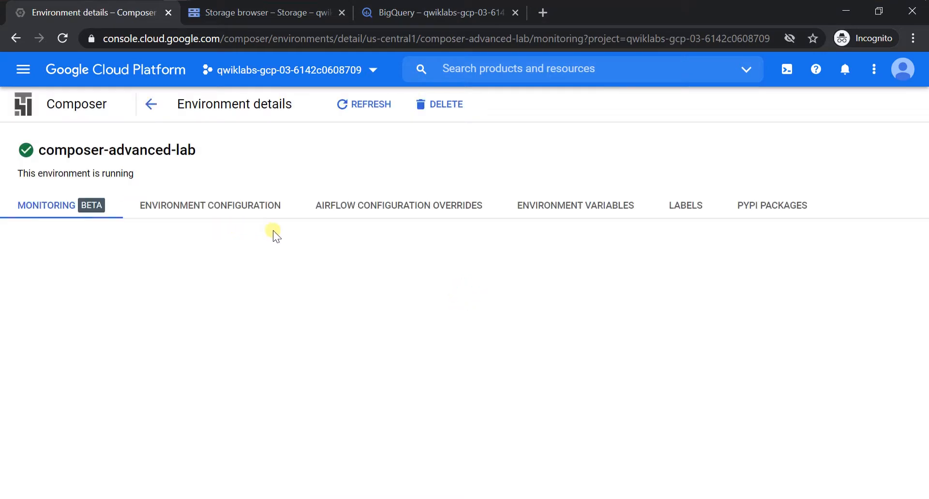
left_click(265, 205)
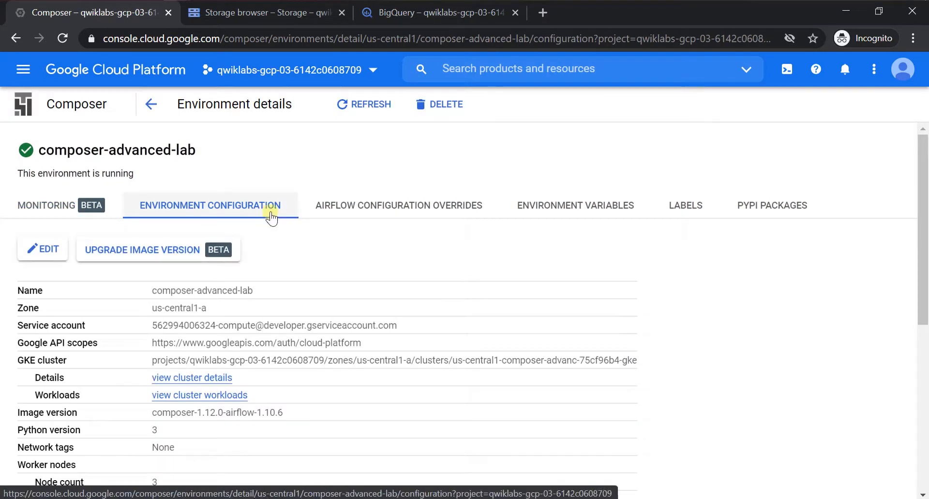
scroll(274, 219, "down", 6)
scroll(274, 219, "down", 1)
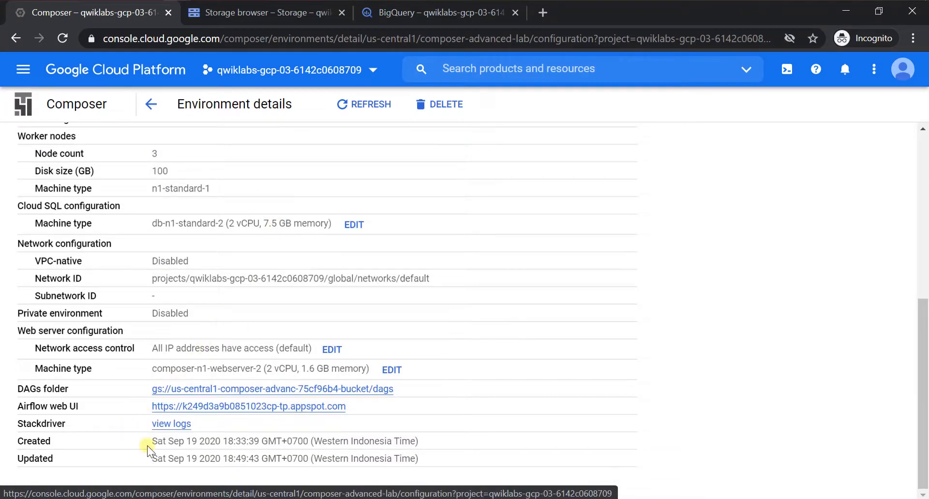
scroll(189, 288, "up", 5)
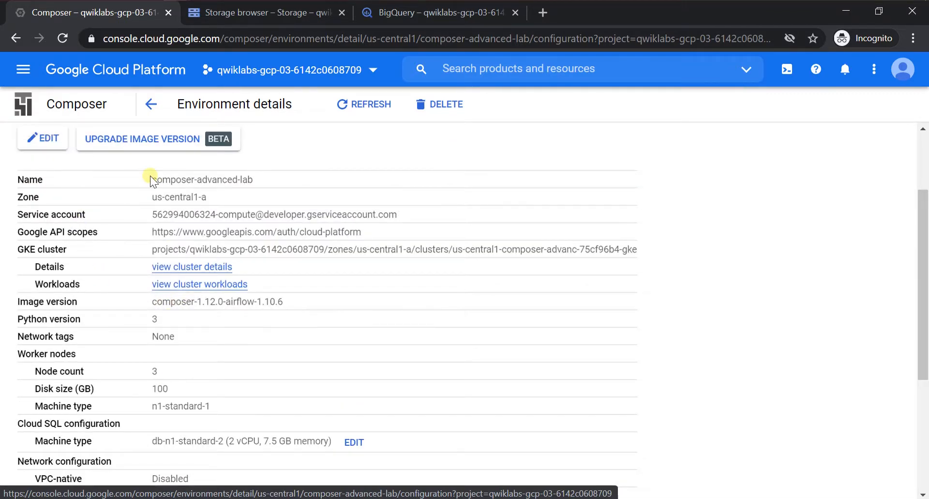
Switch to the Qwiklabs lab page and copy the sudo apt-get update command from the virtual environment instructions.
key("alt+Tab")
scroll(325, 153, "up", 2)
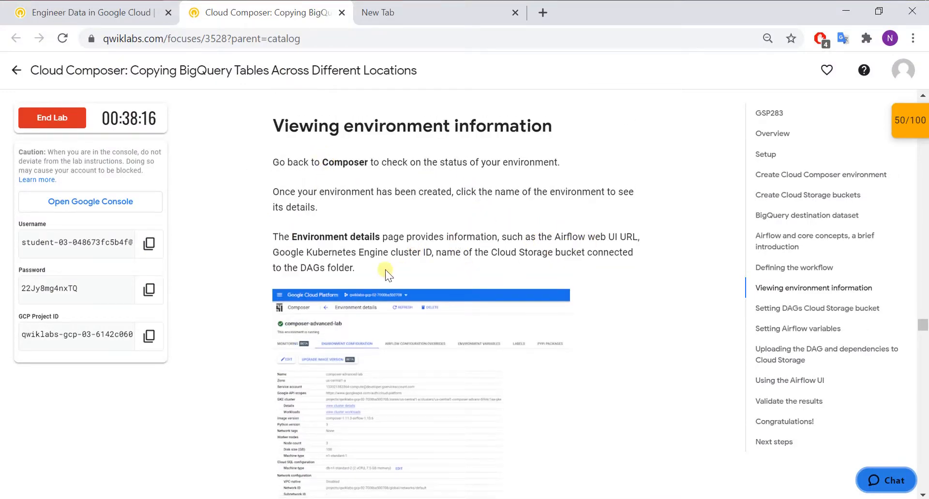
scroll(347, 273, "down", 10)
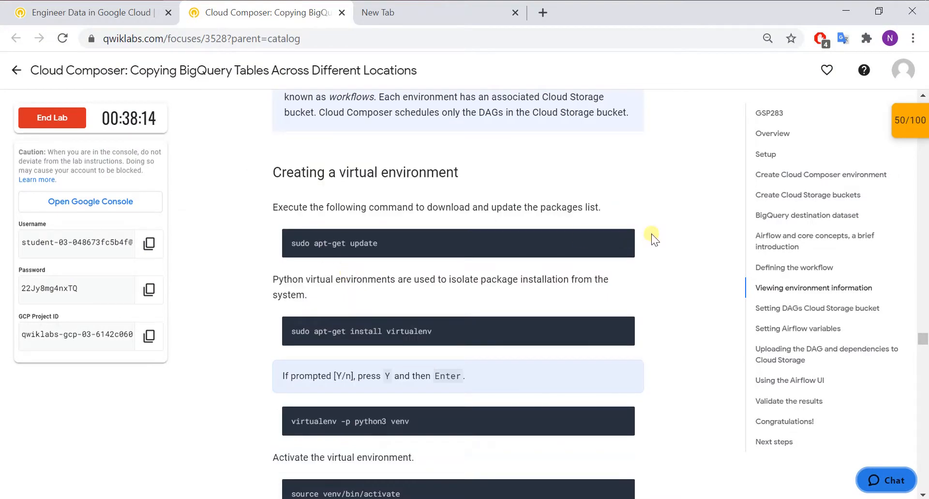
left_click(624, 240)
Return to the Google Cloud console and start a Cloud Shell session, continuing past its introduction.
key("alt+Tab")
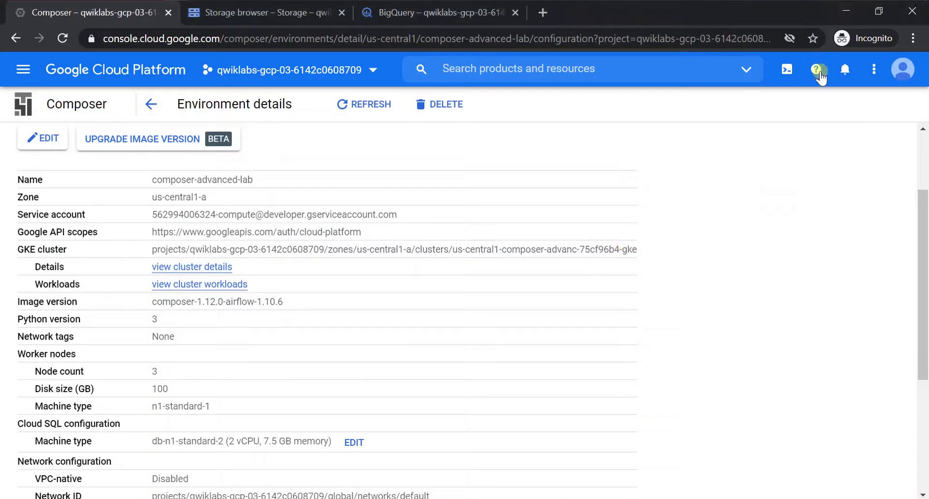
left_click(787, 70)
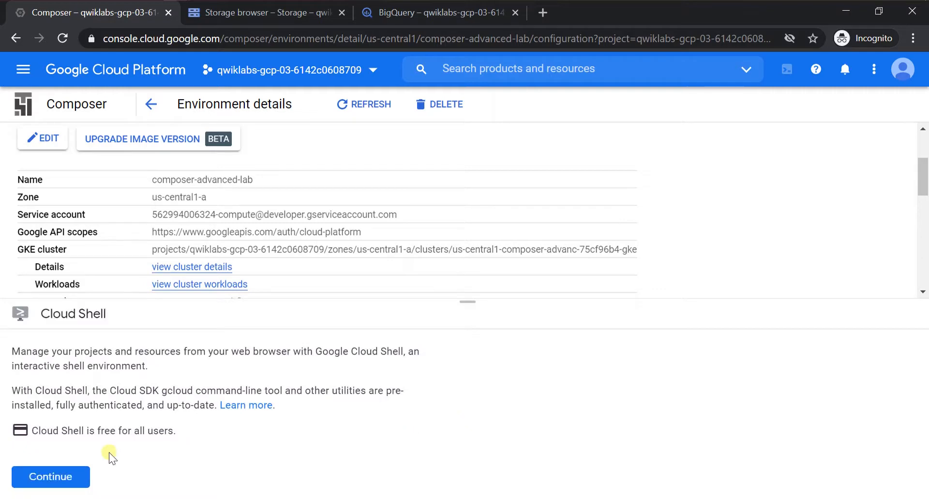
left_click(62, 474)
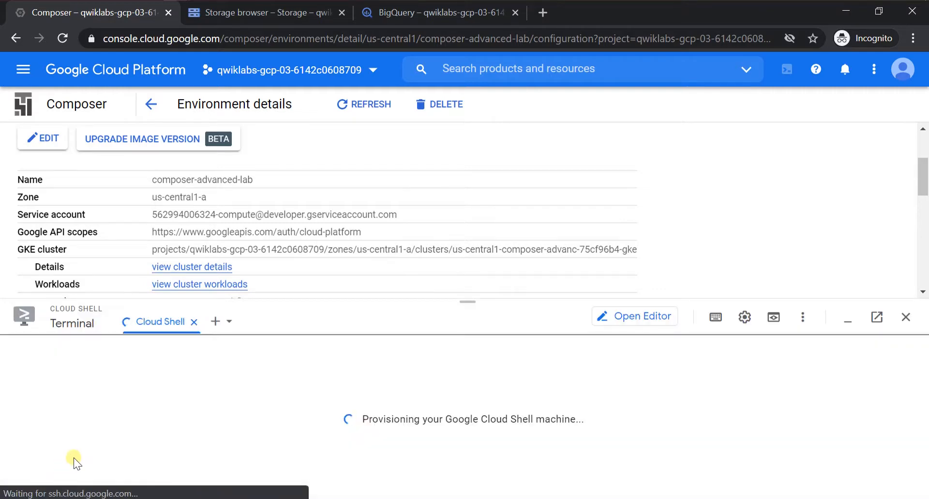
Recheck the lab instructions, run sudo apt-get update in Cloud Shell and return to the virtual environment instructions.
key("alt+Tab")
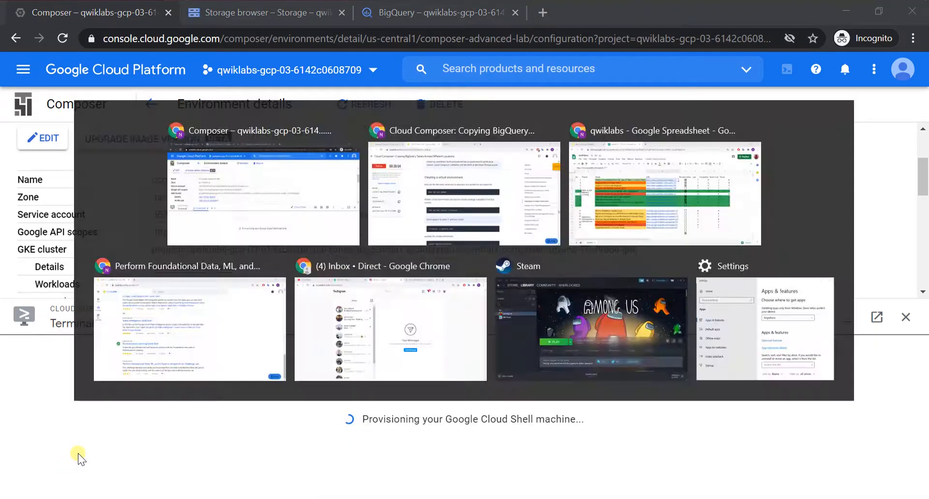
scroll(295, 281, "up", 8)
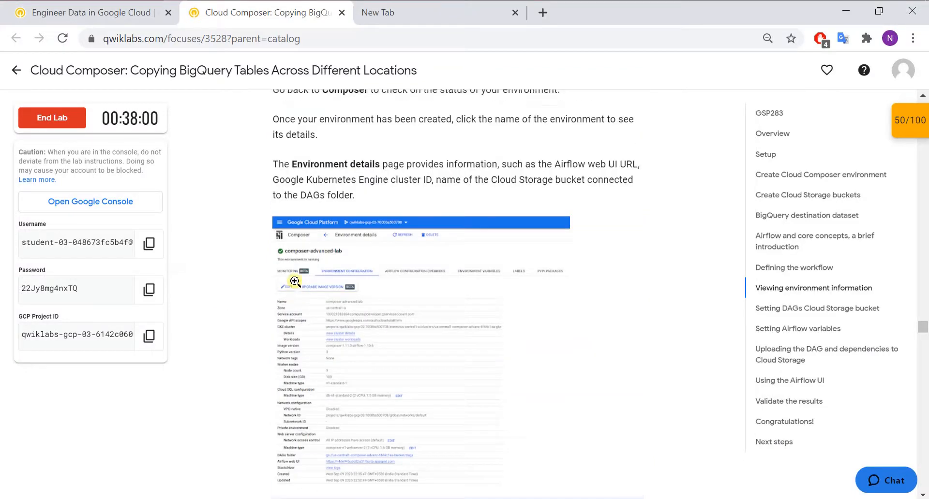
scroll(295, 281, "up", 2)
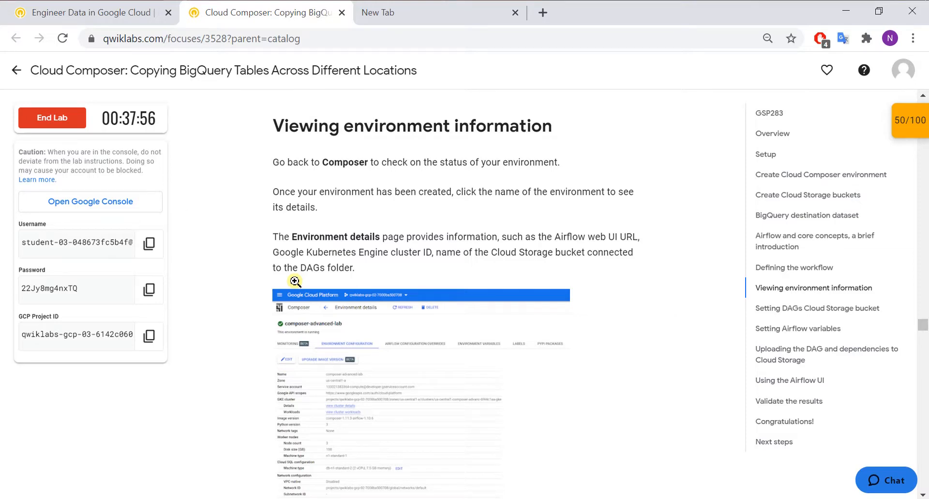
scroll(295, 280, "down", 13)
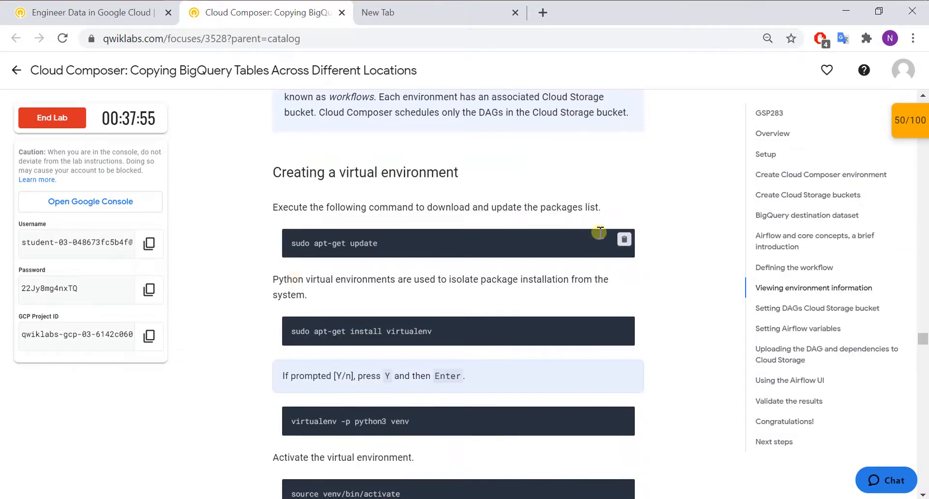
key("alt+Tab")
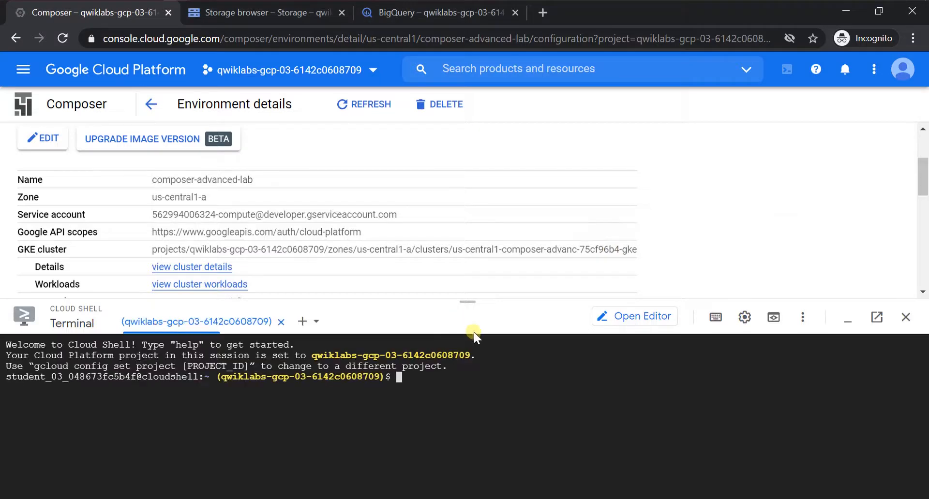
key("ctrl+v")
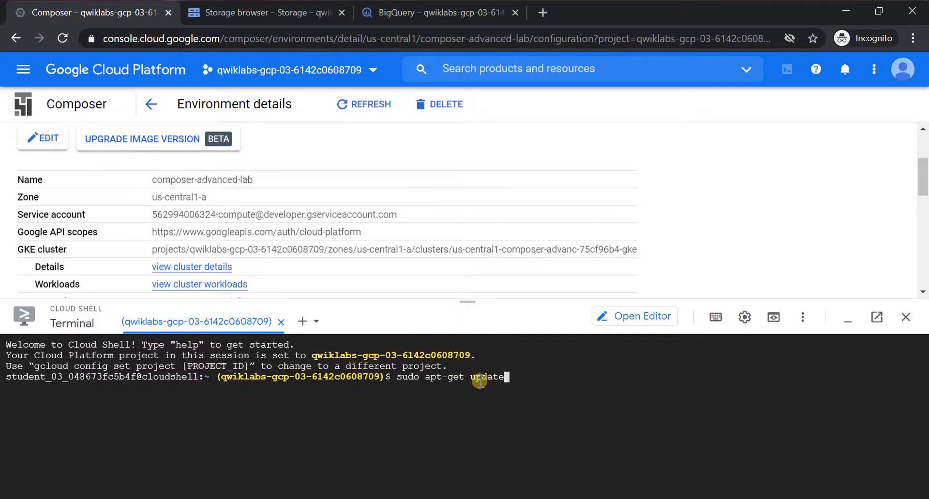
key("Return")
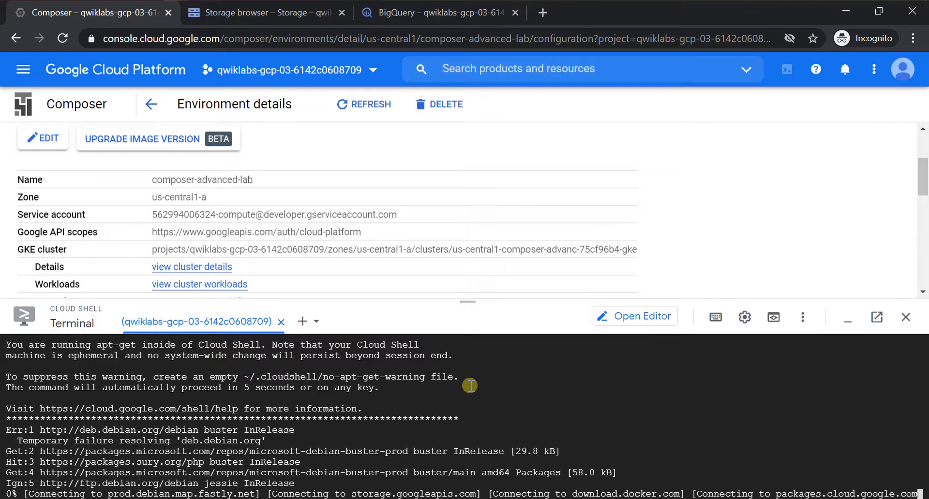
key("alt+Tab")
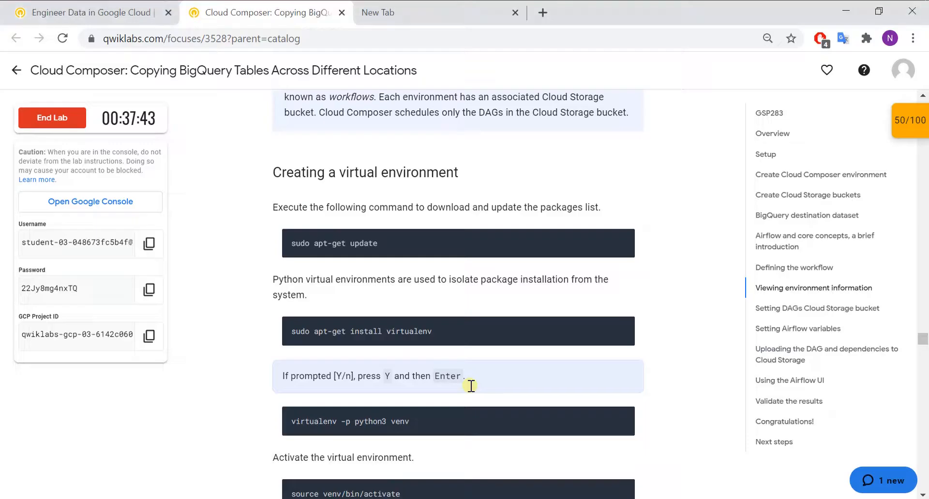
Return to Cloud Shell, run sudo apt-get install virtualenv and answer Y to the installation prompt.
key("alt+Tab")
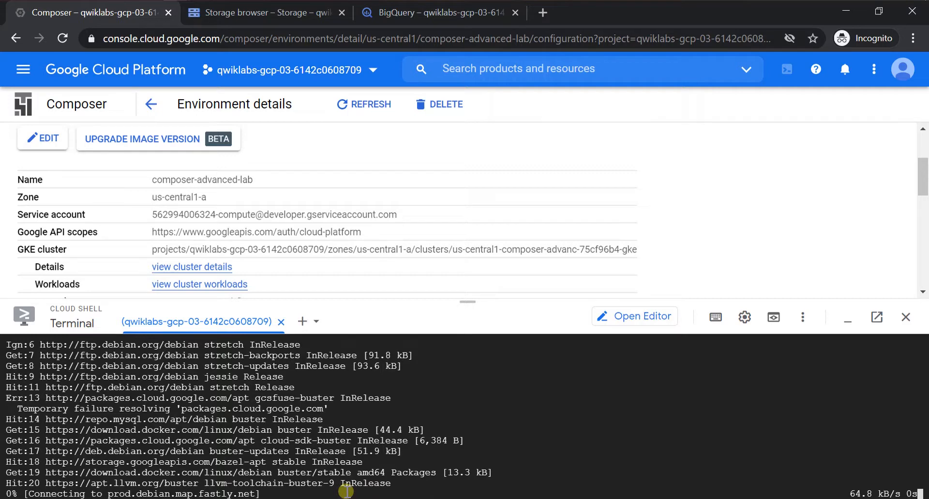
scroll(270, 232, "up", 3)
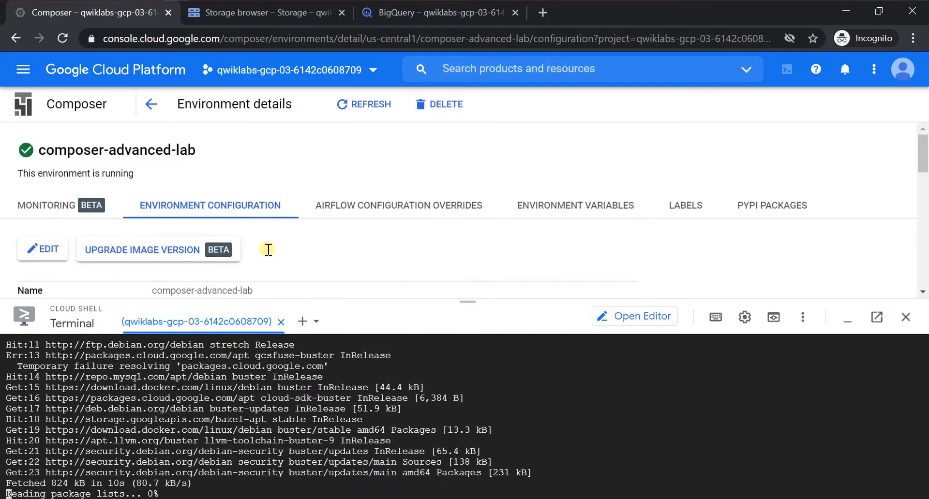
scroll(268, 249, "down", 2)
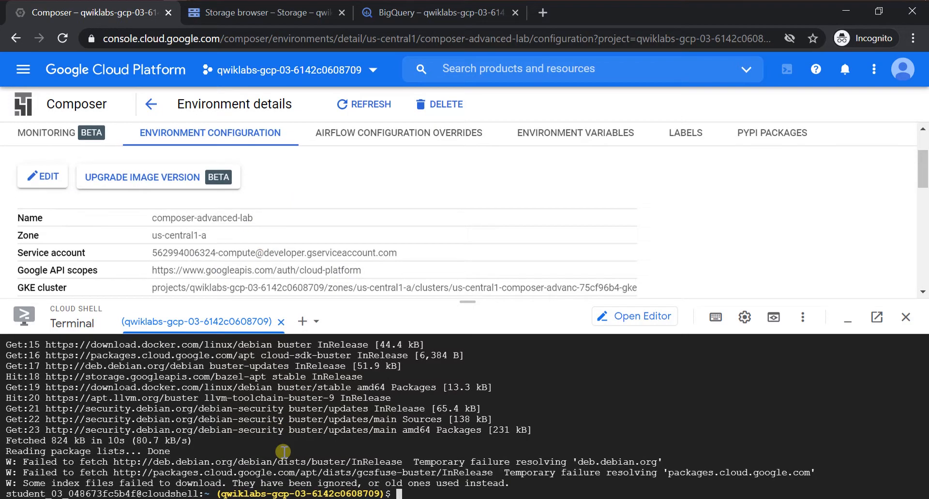
key("ctrl+v")
key("Return")
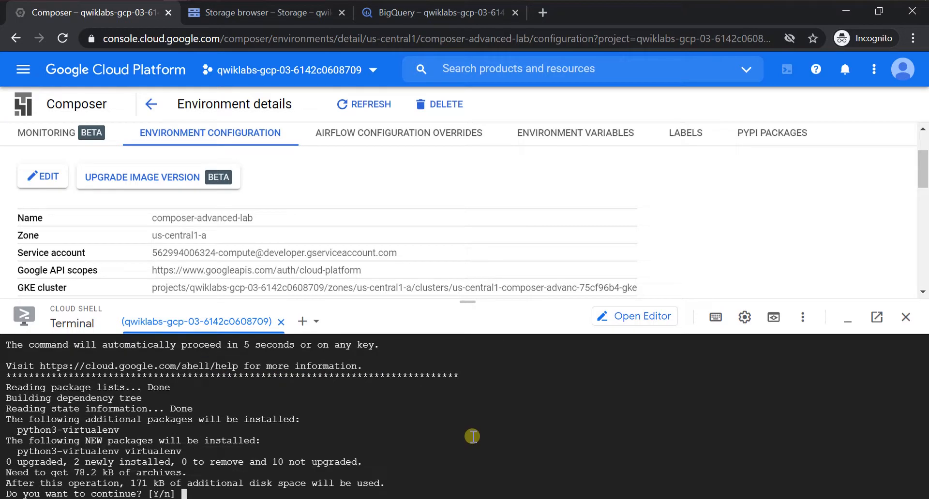
type("Y")
key("Return")
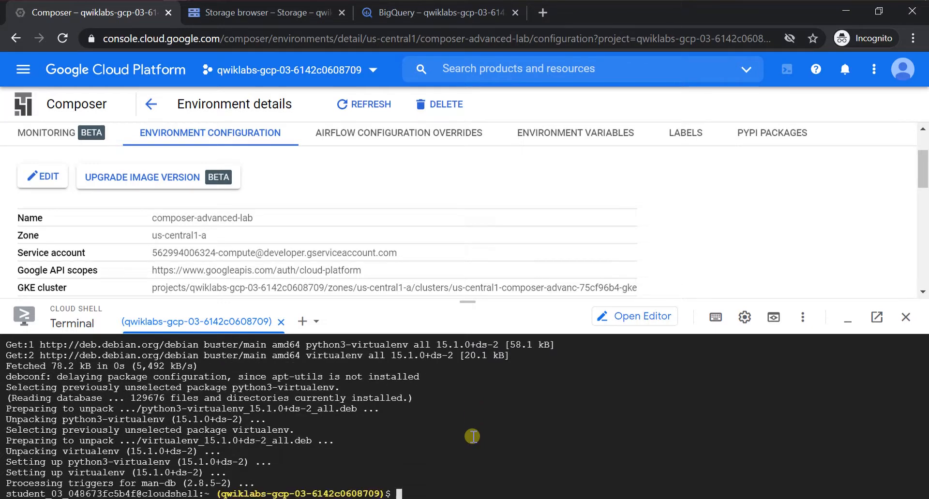
Copy the virtualenv -p python3 venv command from the lab instructions and run it in Cloud Shell.
key("alt+Tab")
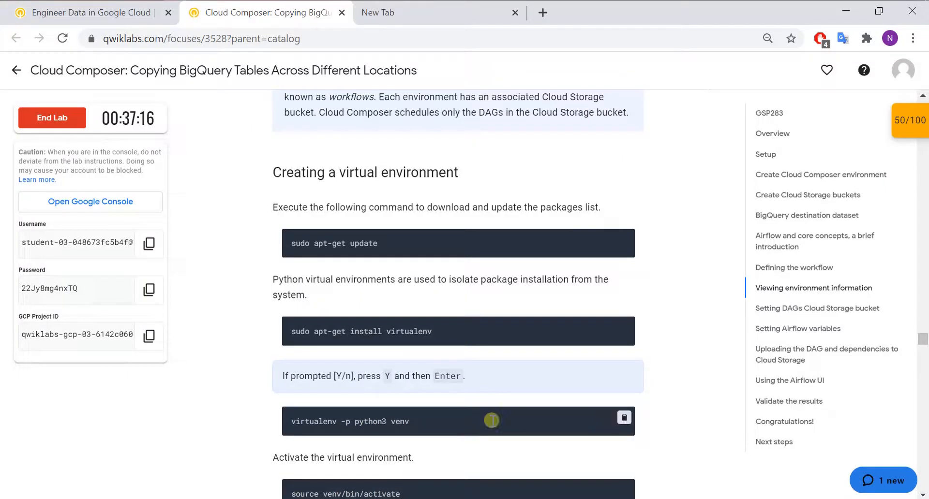
left_click(624, 417)
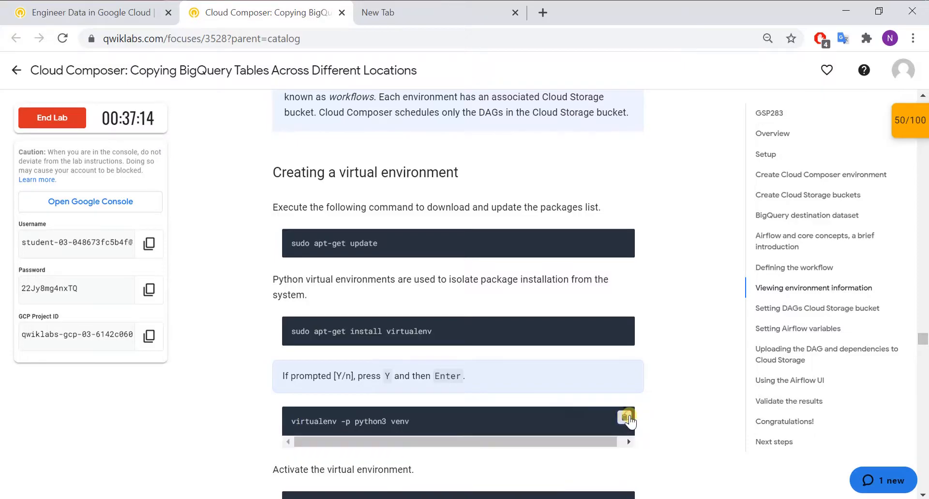
key("alt+Tab")
key("ctrl+v")
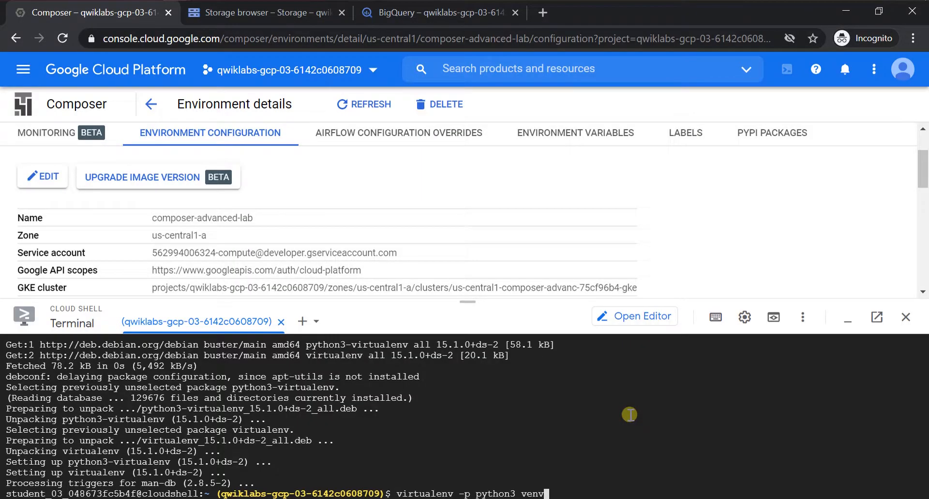
key("Return")
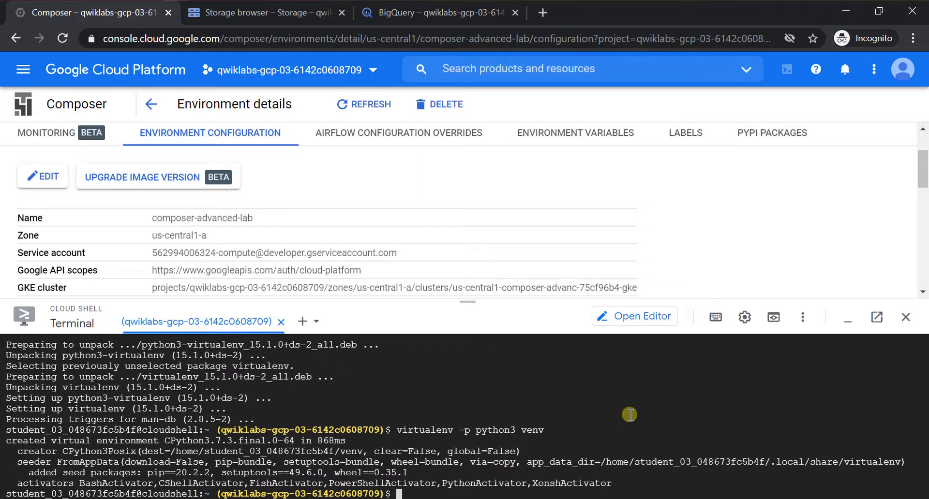
Copy the source venv/bin/activate command from the lab instructions and run it in Cloud Shell to activate the virtual environment.
key("alt+Tab")
scroll(632, 432, "down", 2)
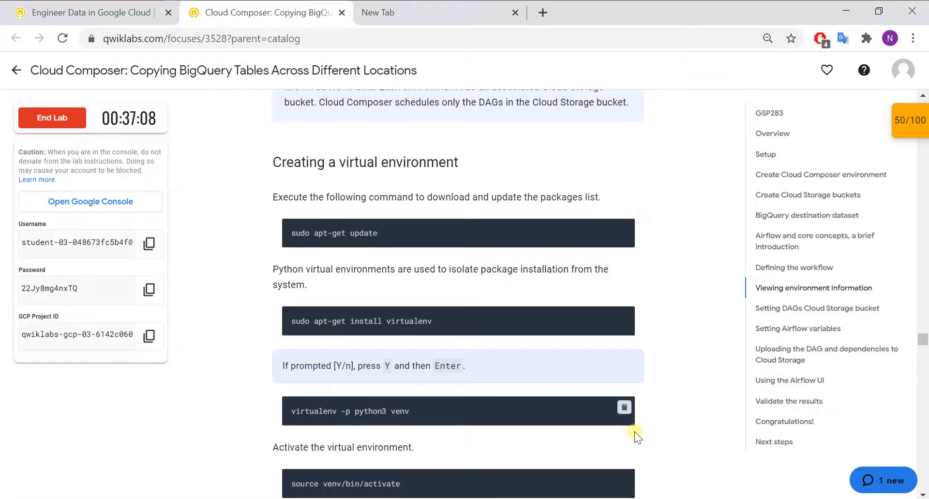
left_click(625, 419)
key("alt+Tab")
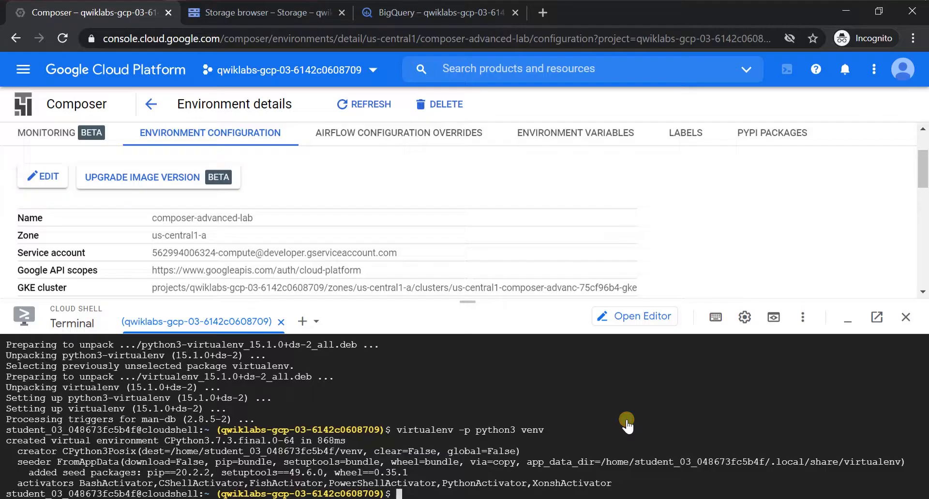
key("ctrl+v")
key("Return")
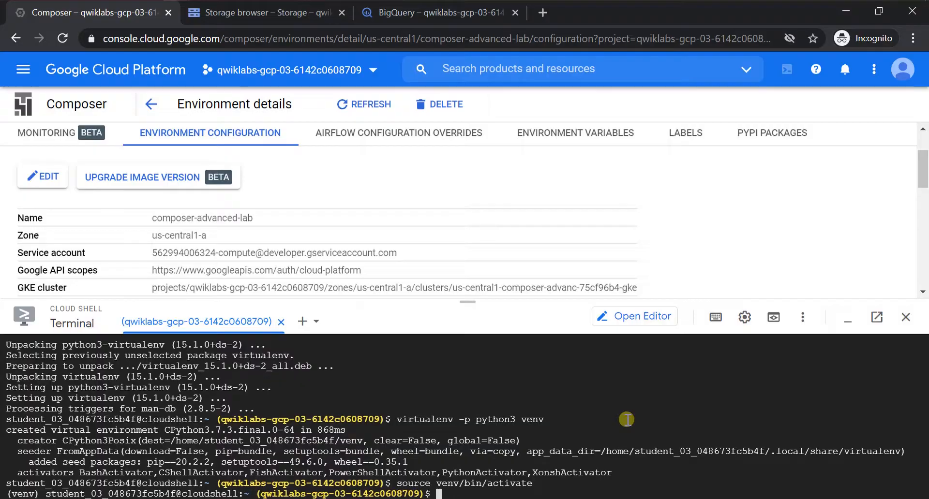
Read the lab's instructions on setting the DAGs Cloud Storage bucket variable from the Environment Details page.
key("alt+Tab")
scroll(599, 421, "down", 5)
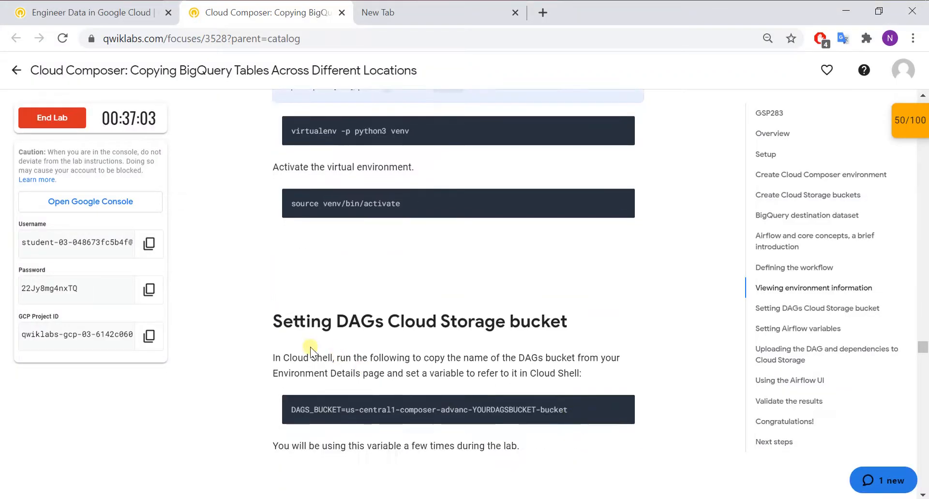
scroll(357, 361, "up", 6)
scroll(357, 362, "up", 3)
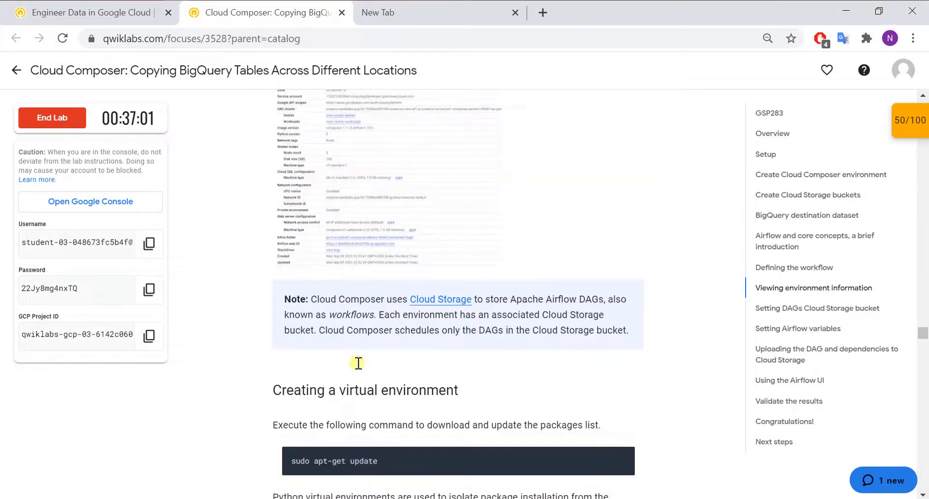
scroll(358, 363, "down", 9)
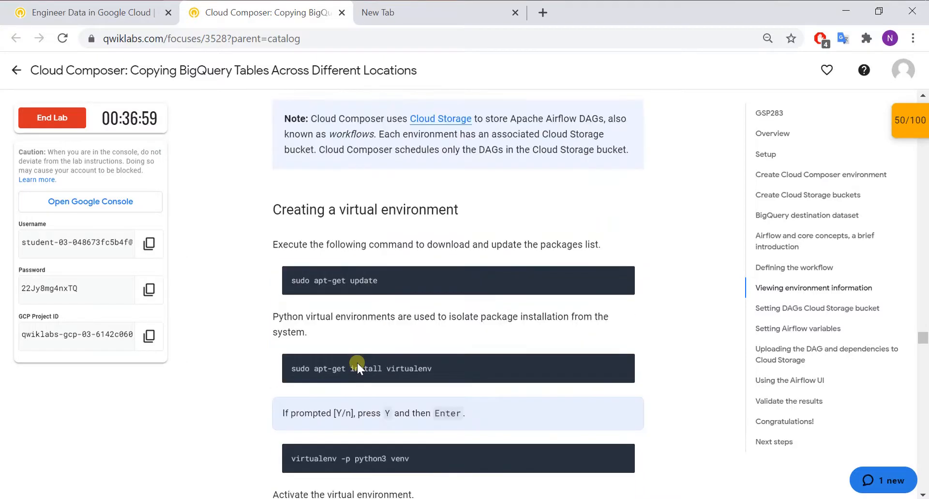
scroll(358, 365, "up", 3)
scroll(357, 363, "down", 3)
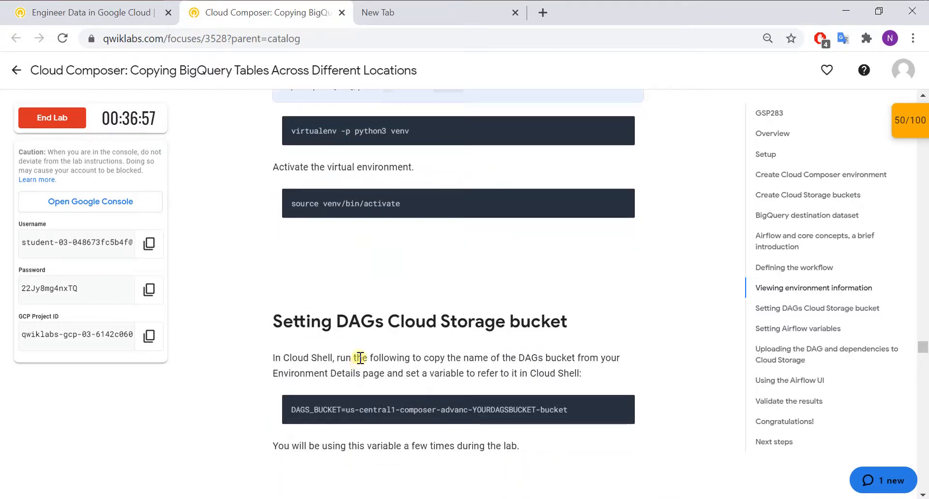
left_click_drag(337, 361, 606, 371)
left_click_drag(519, 359, 574, 358)
left_click(641, 304)
Locate the DAGs folder entry in the Composer environment details and compare it with the lab's DAGS_BUCKET command.
key("alt+Tab")
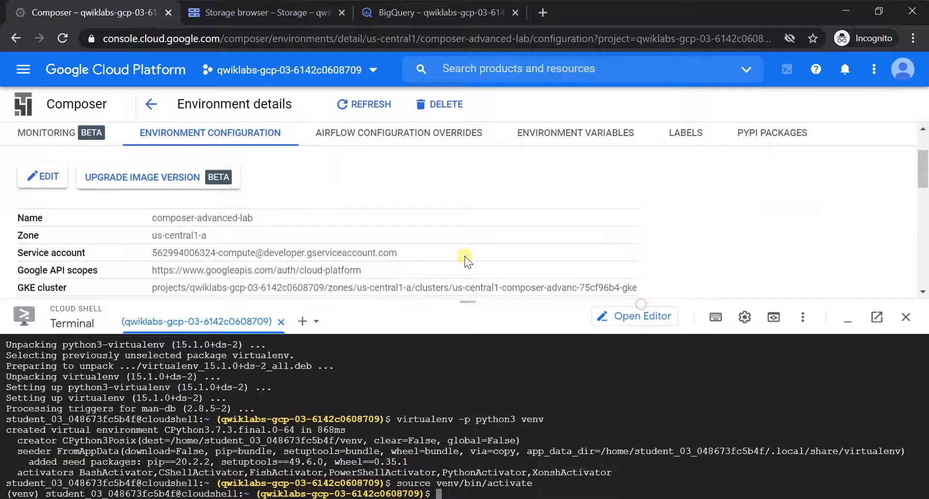
scroll(245, 242, "down", 1)
scroll(246, 242, "down", 10)
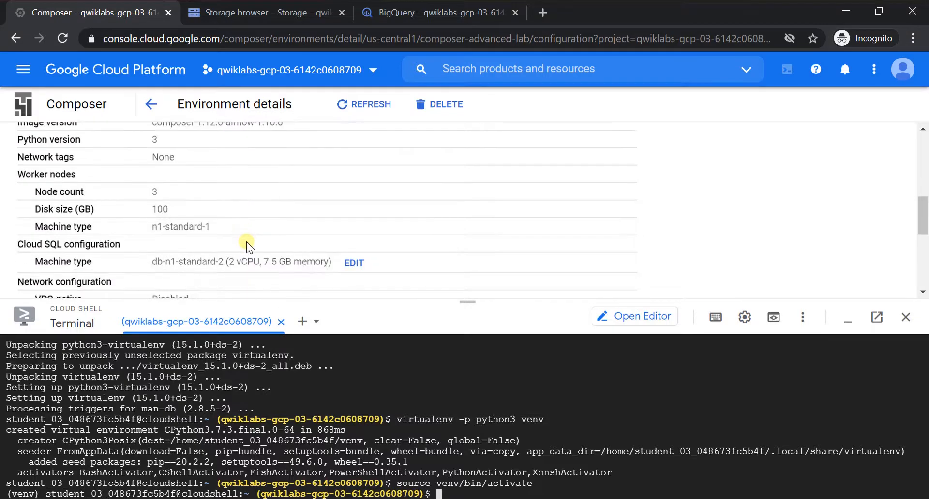
scroll(248, 242, "down", 2)
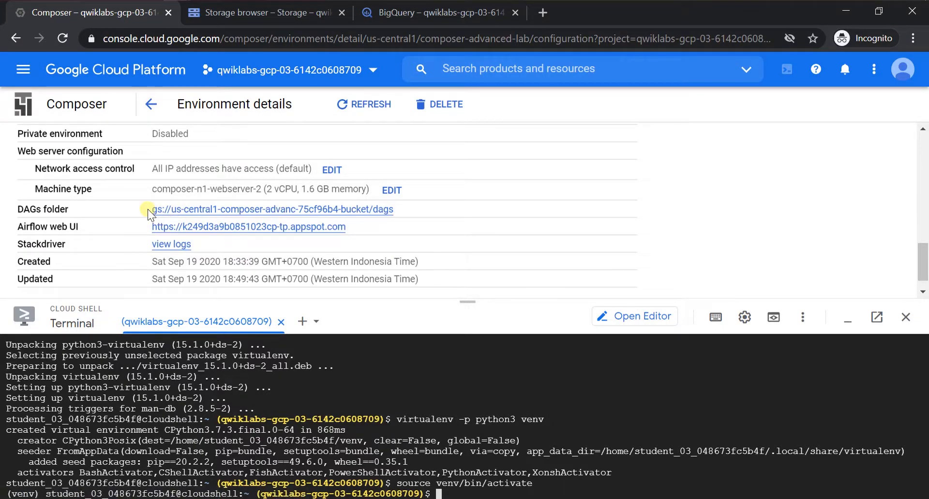
key("alt+Tab")
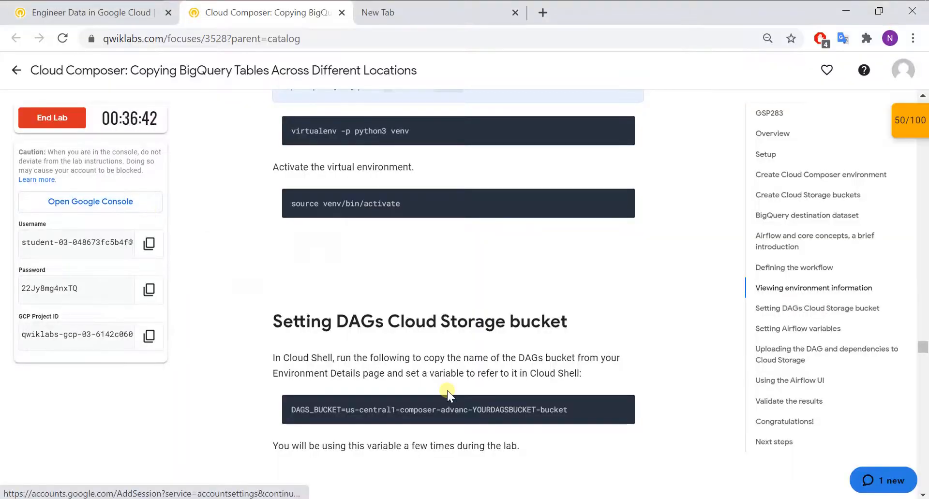
key("alt+Tab")
key("alt+Tab")
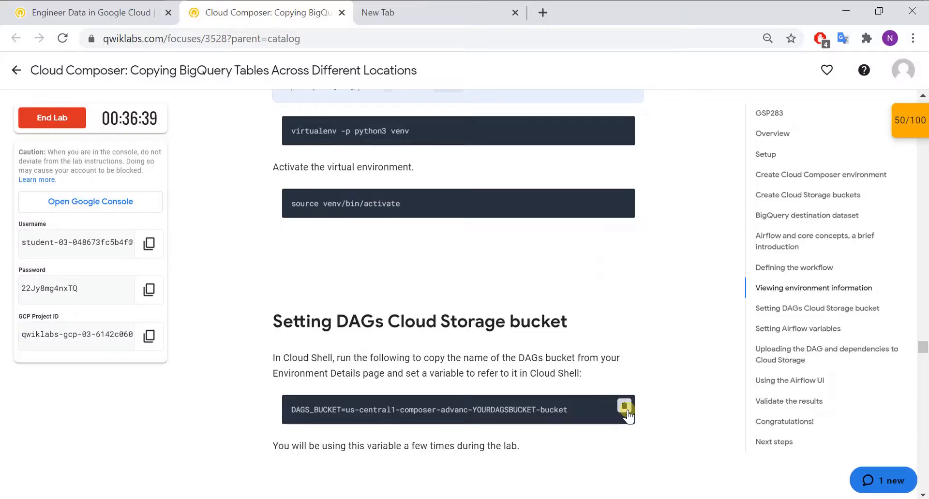
Copy the lab's DAGS_BUCKET=us-central1-composer-advanc-YOURDAGSBUCKET-bucket command and paste it into the browser's address field for editing.
left_click(625, 408)
left_click(448, 36)
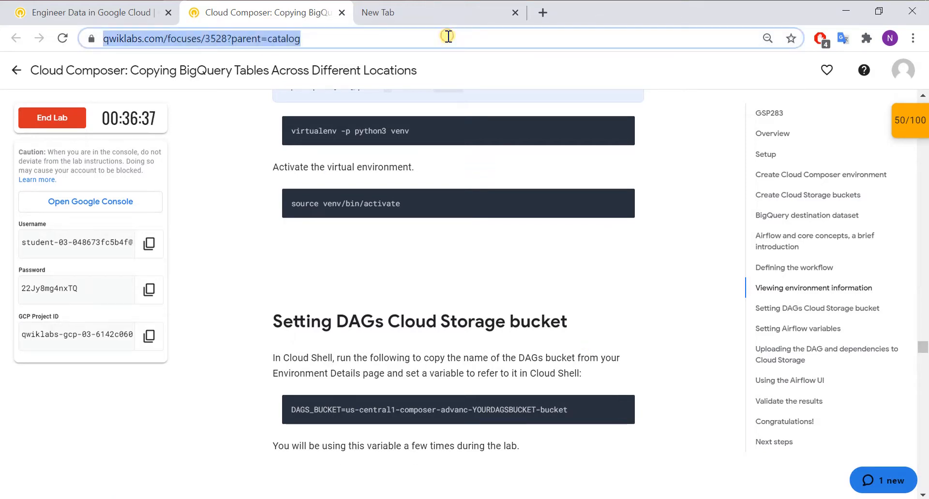
key("ctrl+v")
Replace the YOURDAGSBUCKET placeholder with the DAGs folder path gs://us-central1-composer-advanc-75cf96b4-bucket/dags from the environment details, and cut the whole command.
key("alt+Tab")
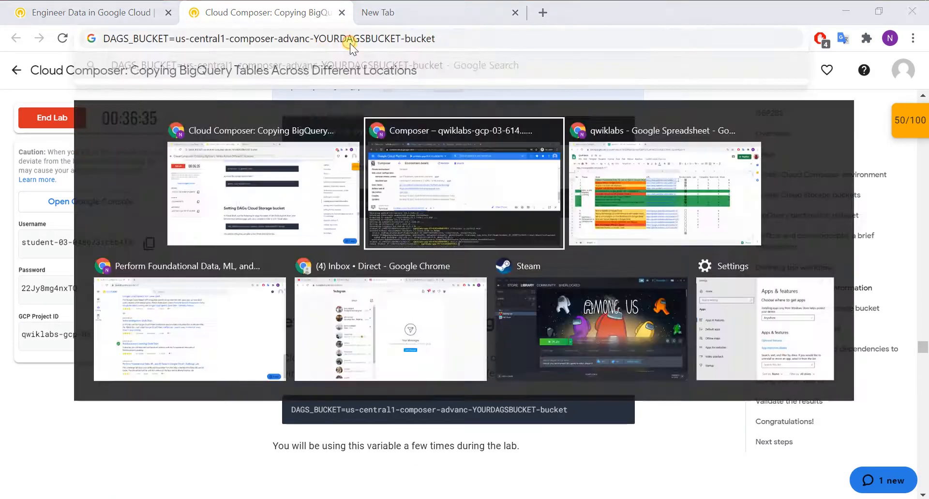
left_click_drag(407, 206, 153, 213)
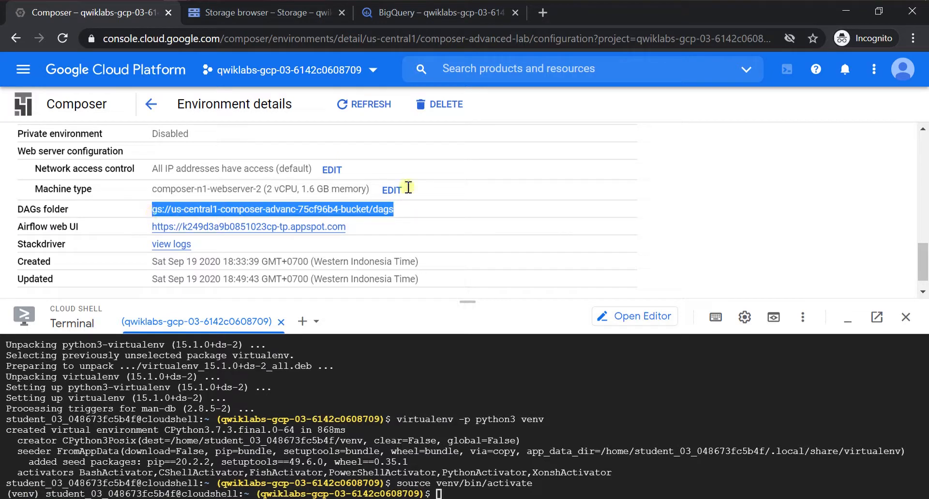
key("alt+Tab")
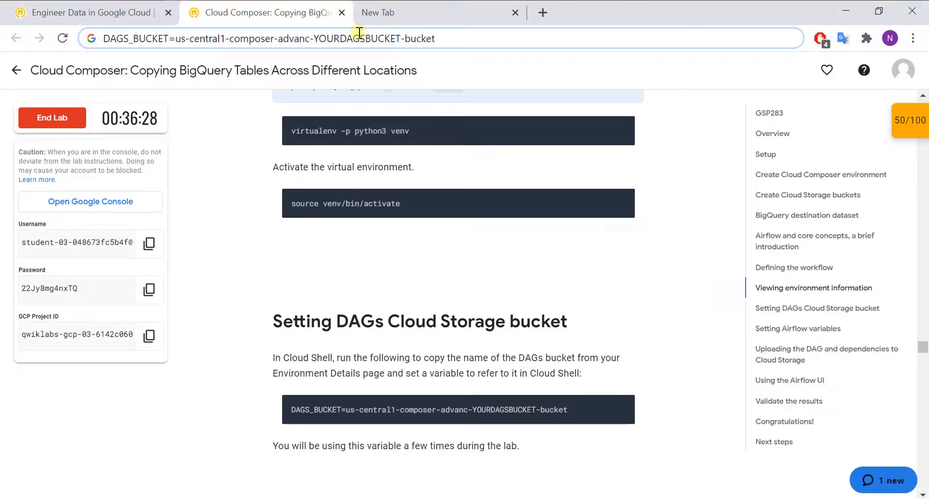
double_click(358, 34)
key("ctrl+v")
key("ctrl+a")
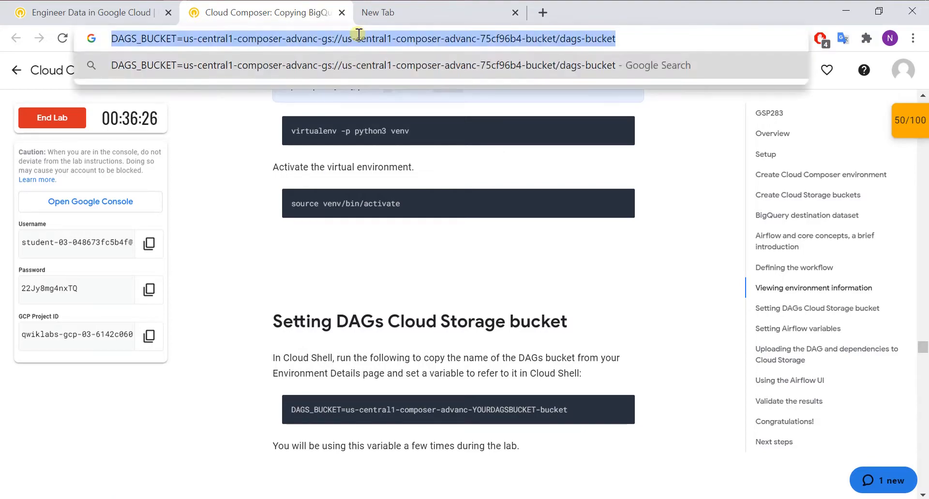
key("ctrl+x")
Run the edited DAGS_BUCKET assignment containing the DAGs folder path in Cloud Shell.
key("alt+Tab")
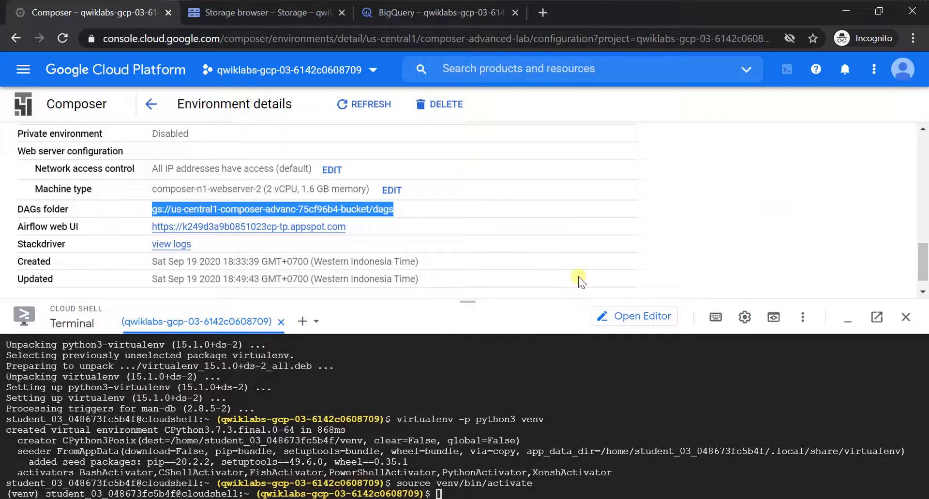
left_click(487, 486)
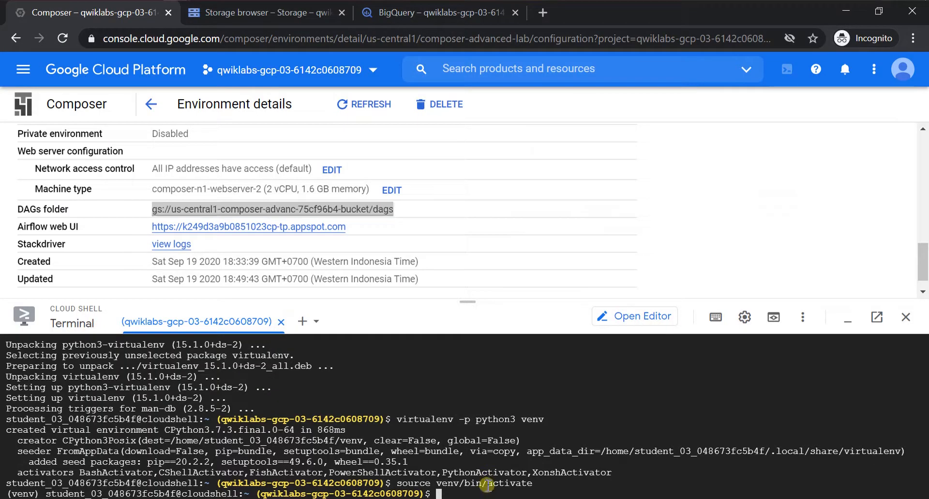
key("ctrl+v")
key("Return")
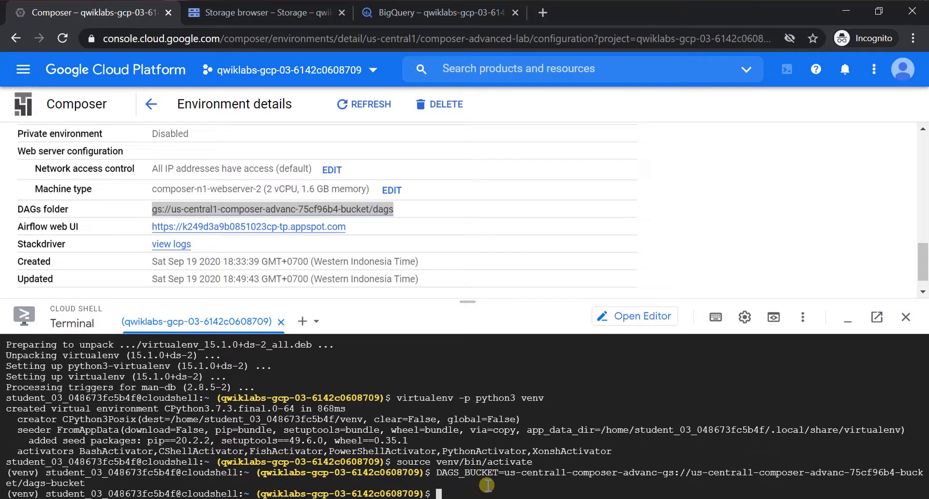
Read the lab's Setting Airflow variables section, covering the three variables and the form of the gcloud composer command.
key("alt+Tab")
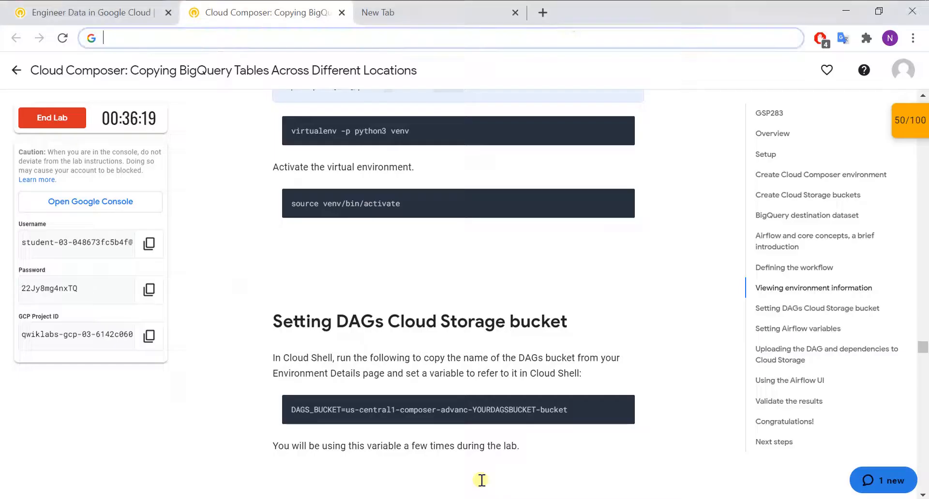
scroll(401, 302, "down", 5)
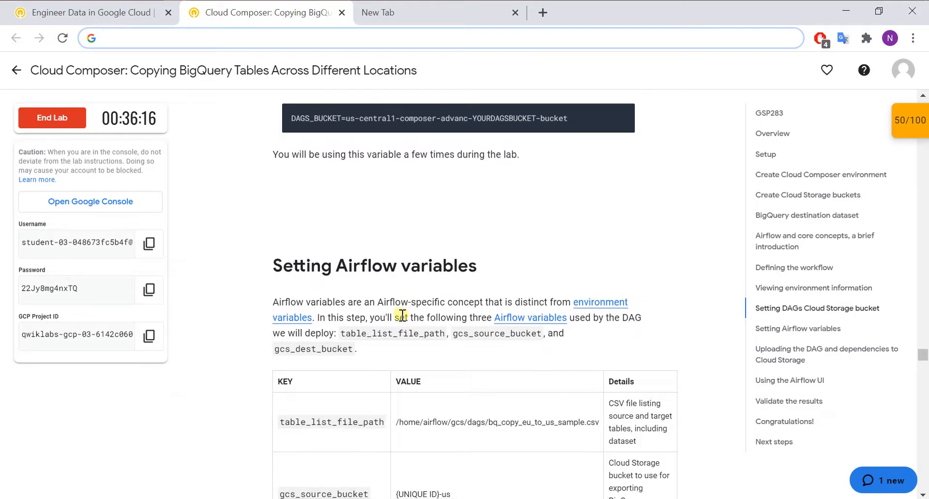
scroll(404, 313, "down", 3)
left_click(497, 205)
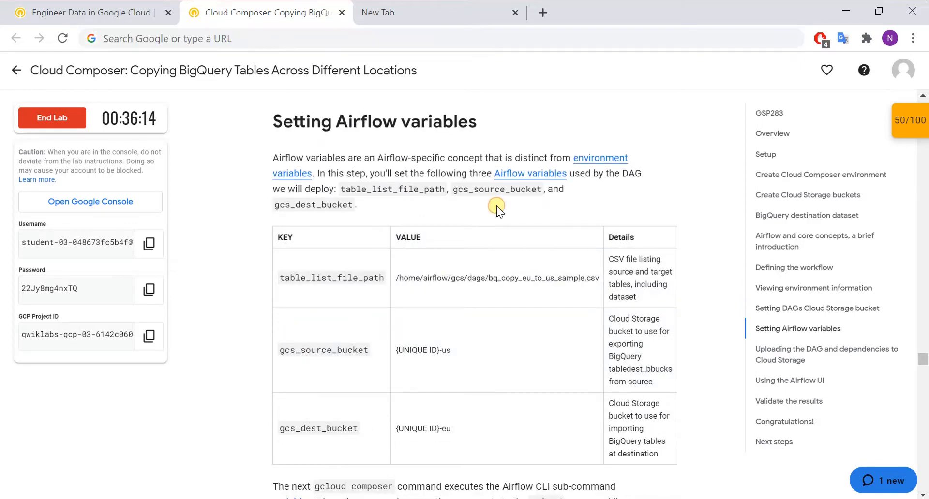
scroll(471, 222, "down", 5)
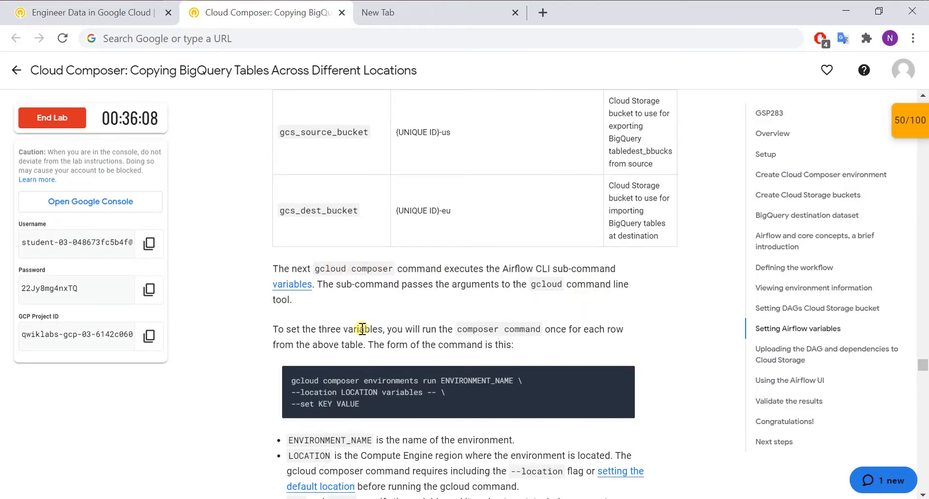
left_click_drag(272, 330, 385, 330)
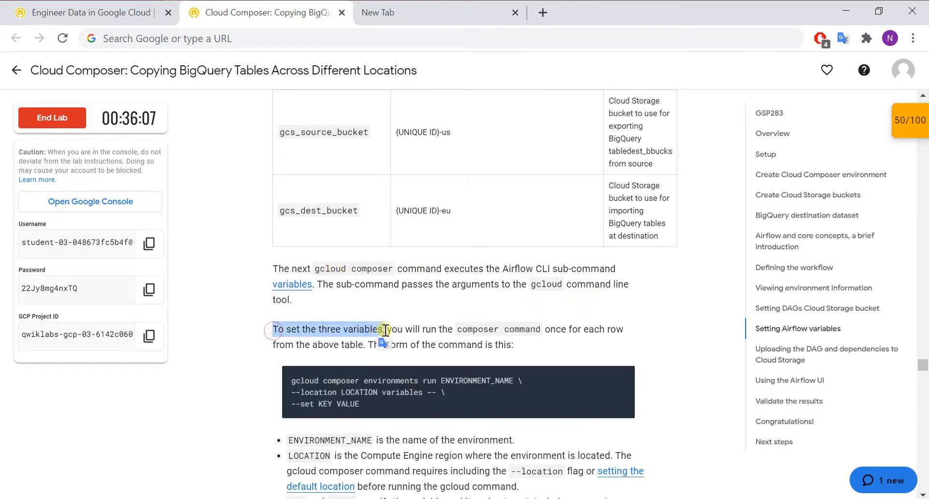
left_click(549, 329)
left_click_drag(546, 329, 628, 325)
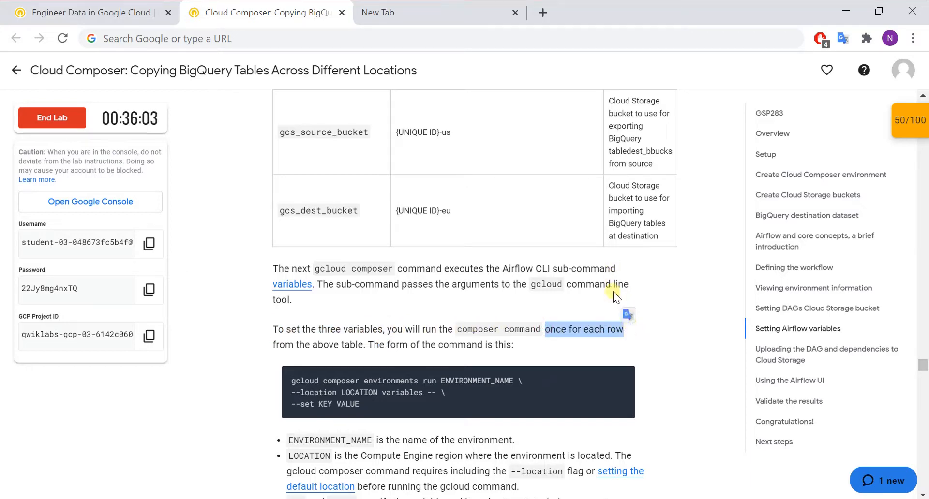
Read the lab's explanation of the ENVIRONMENT_NAME, LOCATION, KEY and VALUE arguments and the example commands for setting and getting gcs_source_bucket.
left_click(660, 321)
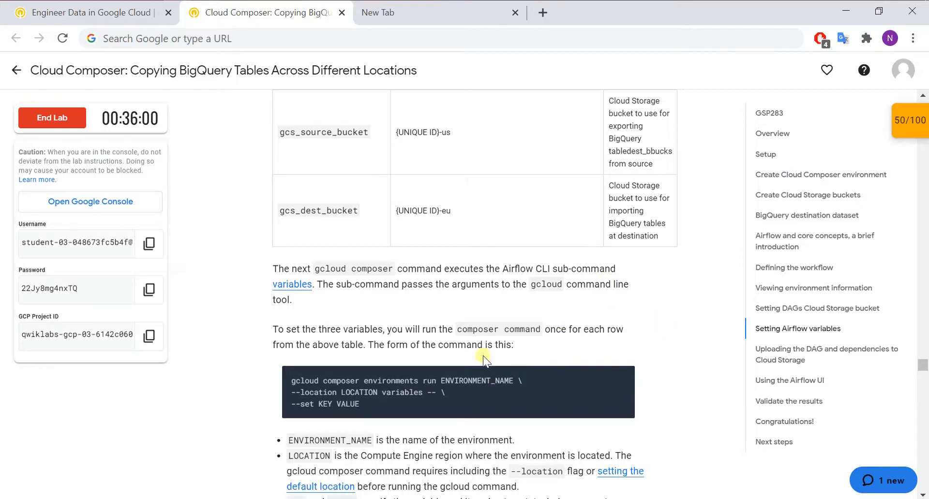
scroll(483, 356, "down", 2)
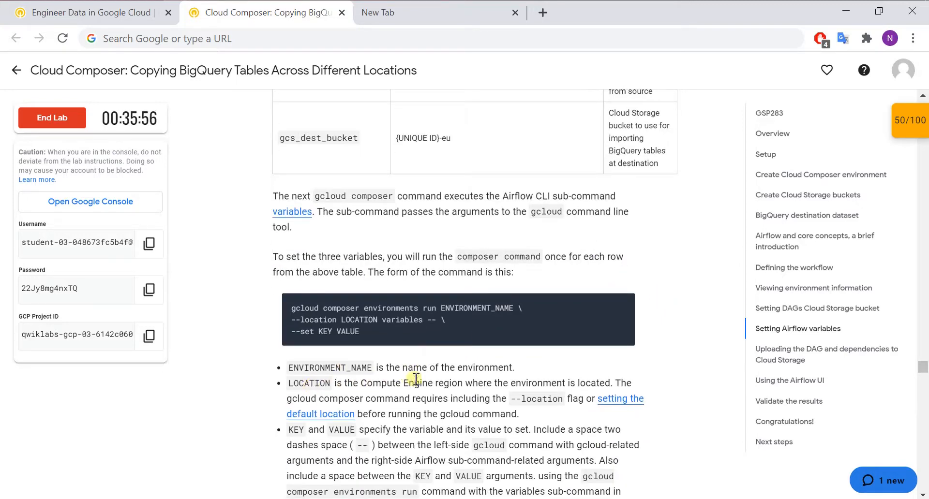
scroll(443, 424, "down", 1)
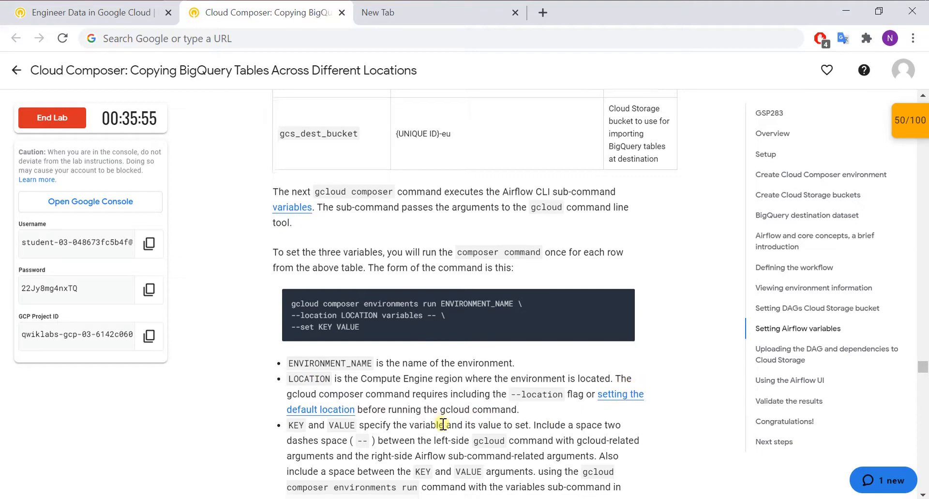
scroll(442, 424, "down", 6)
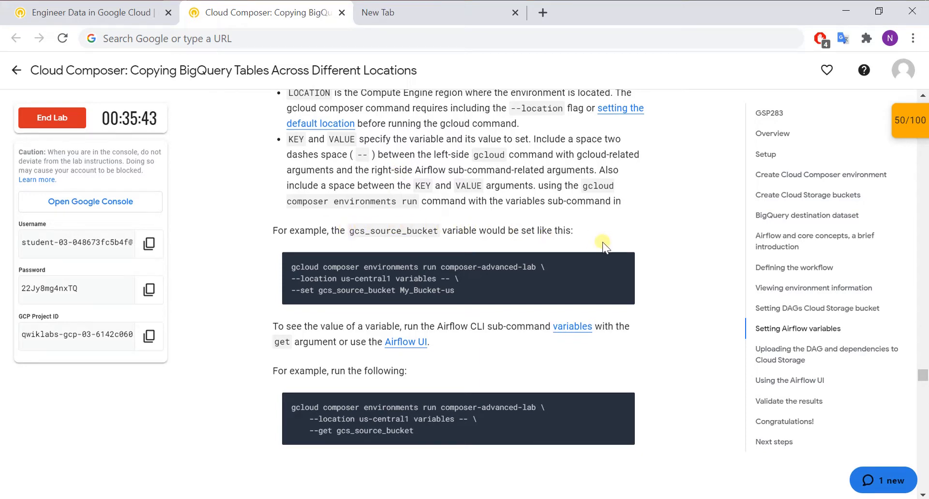
mouse_move(601, 404)
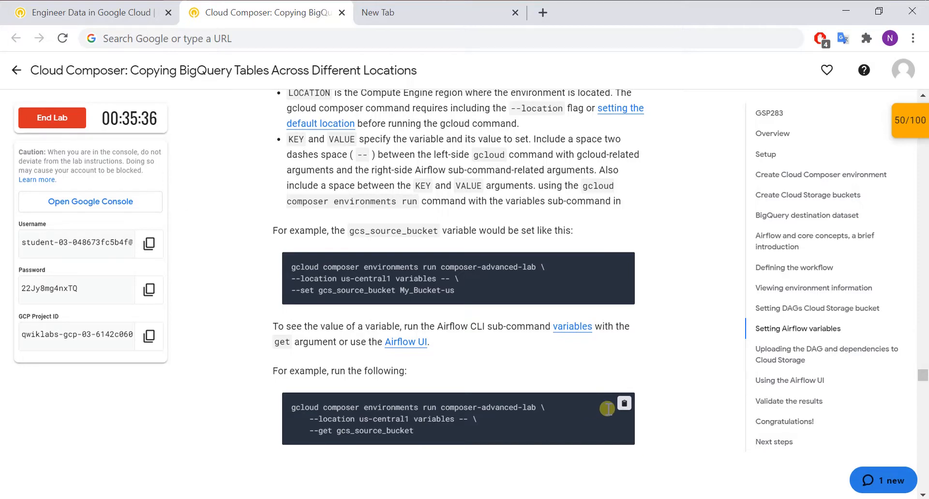
scroll(607, 408, "up", 10)
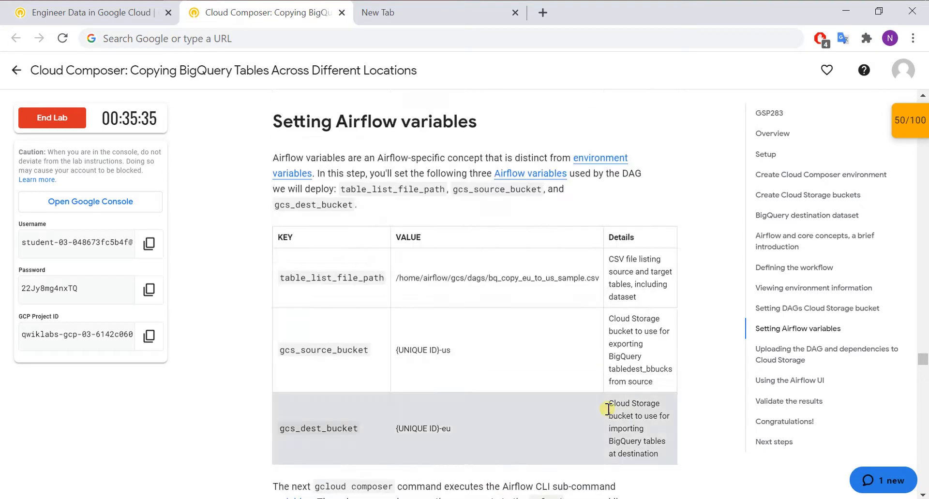
scroll(608, 408, "down", 5)
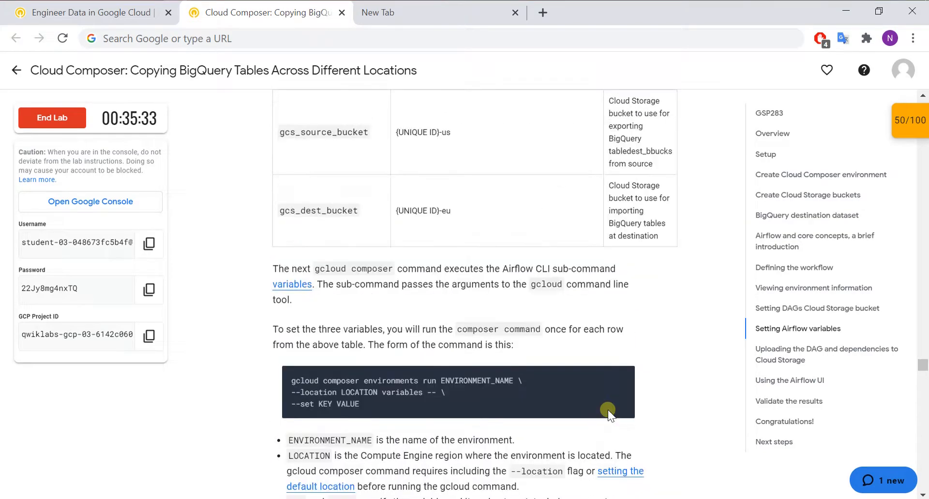
scroll(607, 410, "down", 1)
scroll(608, 410, "up", 4)
scroll(608, 409, "down", 6)
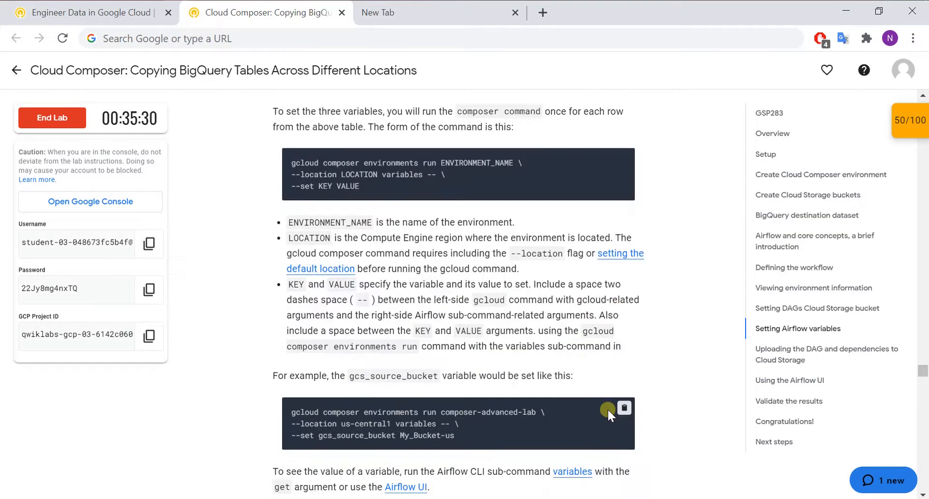
scroll(628, 417, "down", 4)
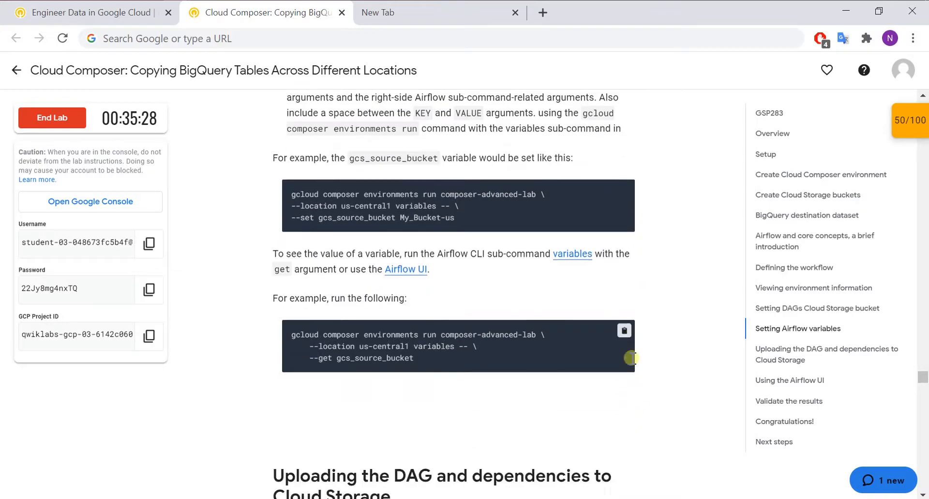
Copy the lab's gcloud composer command that gets gcs_source_bucket, run it in Cloud Shell and authorize the API call.
left_click(628, 334)
key("alt+Tab")
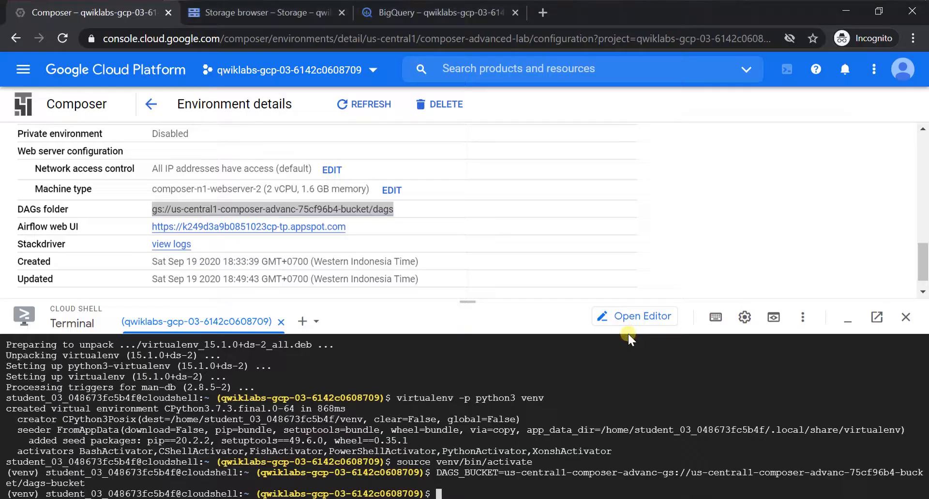
key("Return")
key("Return")
key("Return")
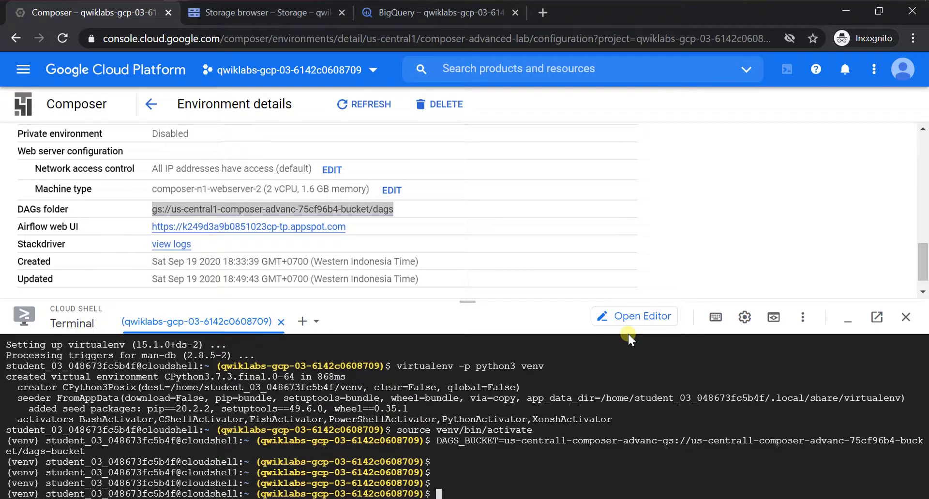
key("ctrl+v")
key("Return")
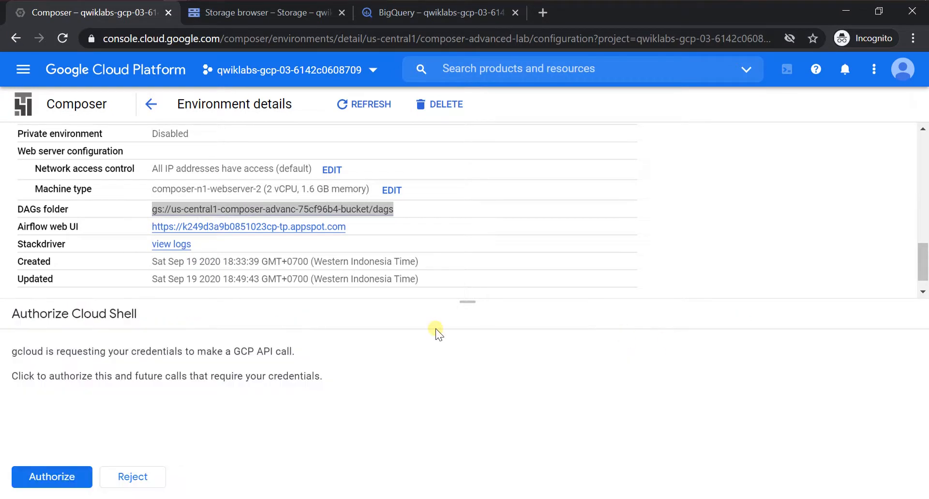
left_click(73, 478)
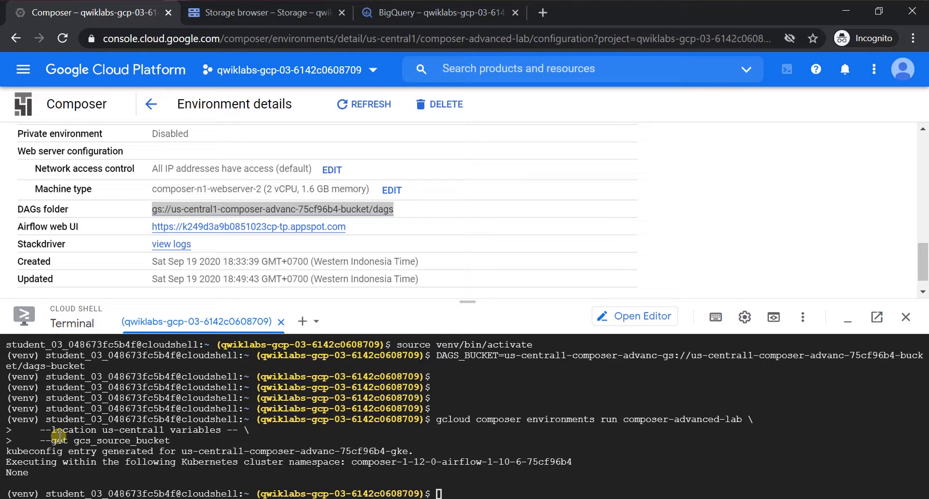
Return to the lab's table of Airflow variables and open a blank Notepad document for editing commands.
key("alt+Tab")
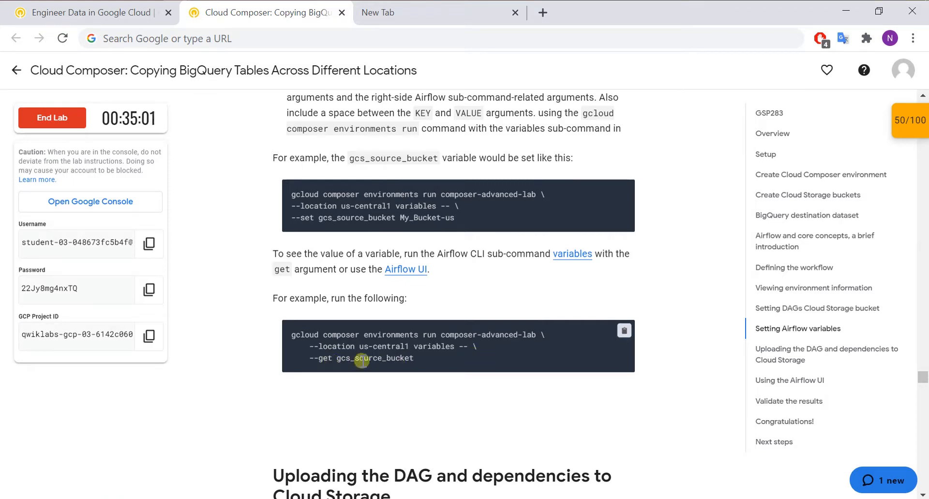
scroll(399, 376, "up", 5)
scroll(398, 421, "up", 8)
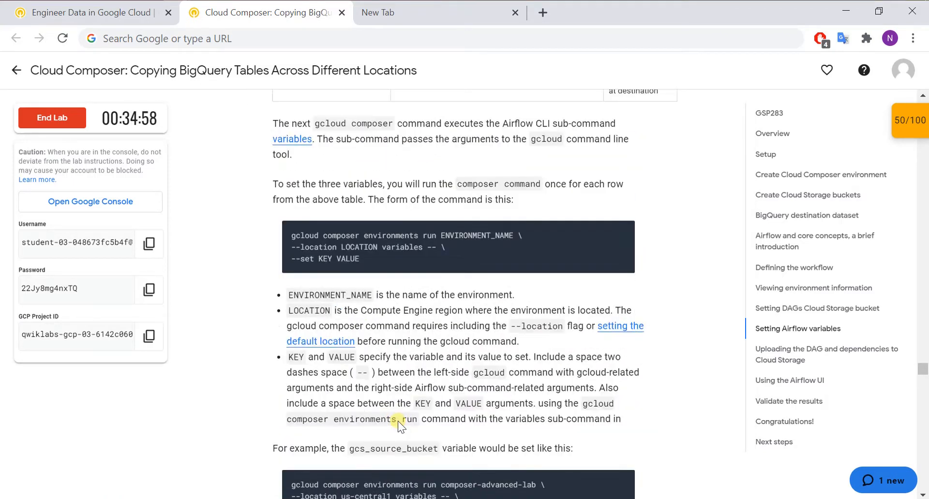
scroll(397, 421, "down", 3)
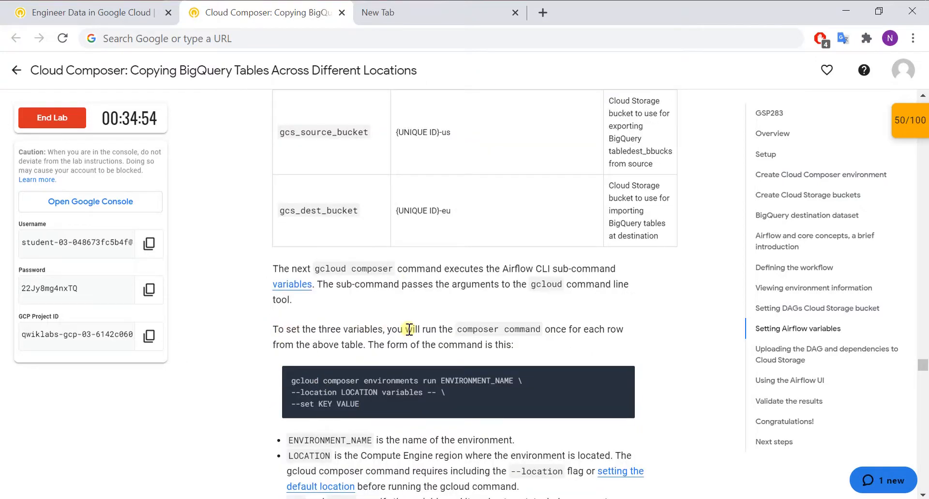
scroll(316, 322, "up", 3)
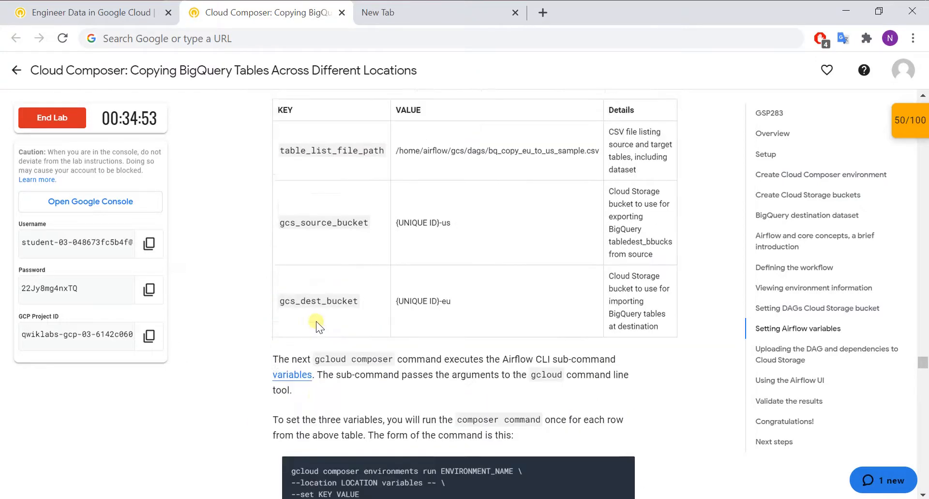
left_click(392, 34)
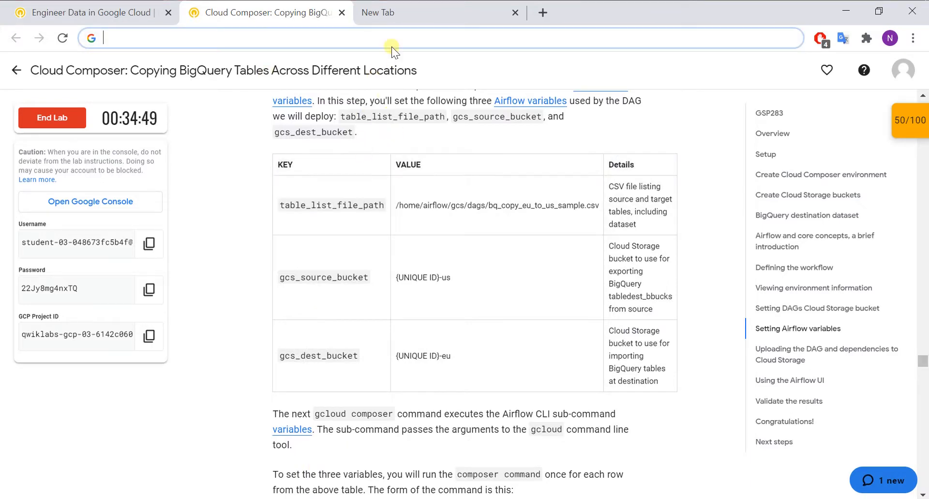
key("super")
type("not")
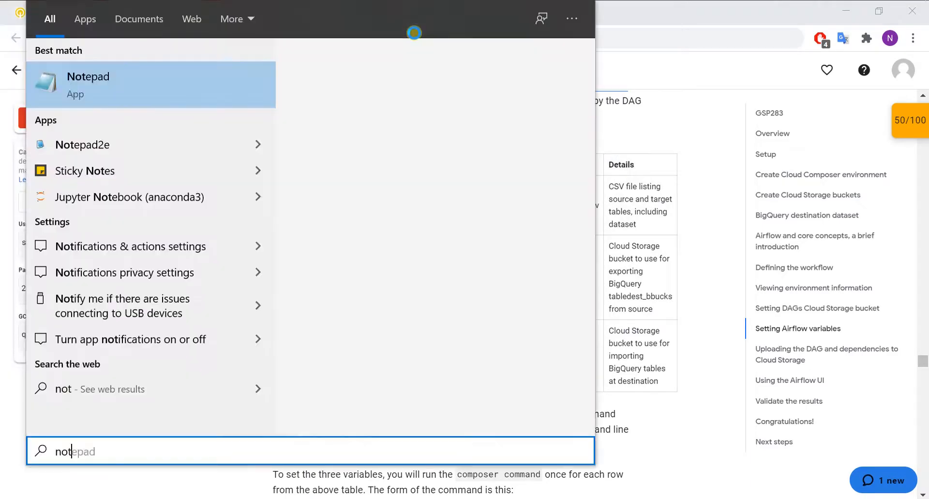
left_click(171, 76)
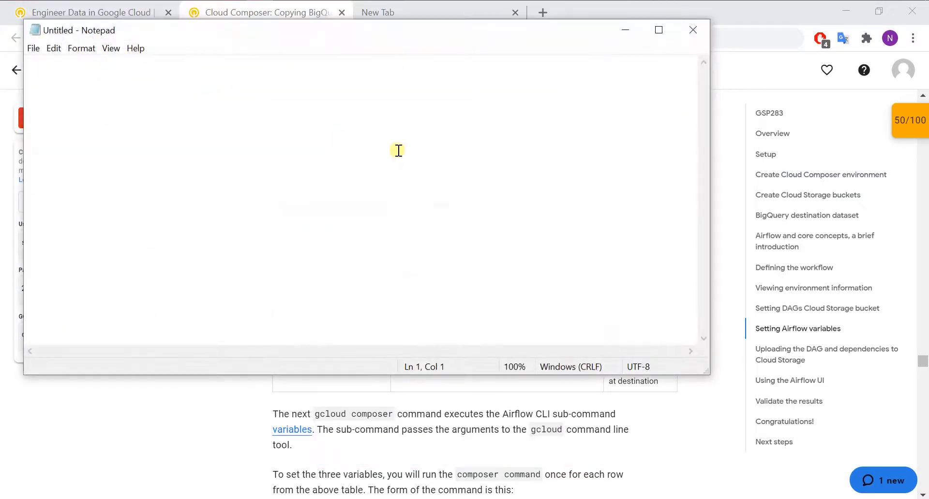
Arrange the Notepad window beside the lab's variables table and paste the copied gcloud composer command into it.
left_click_drag(242, 34, 511, 154)
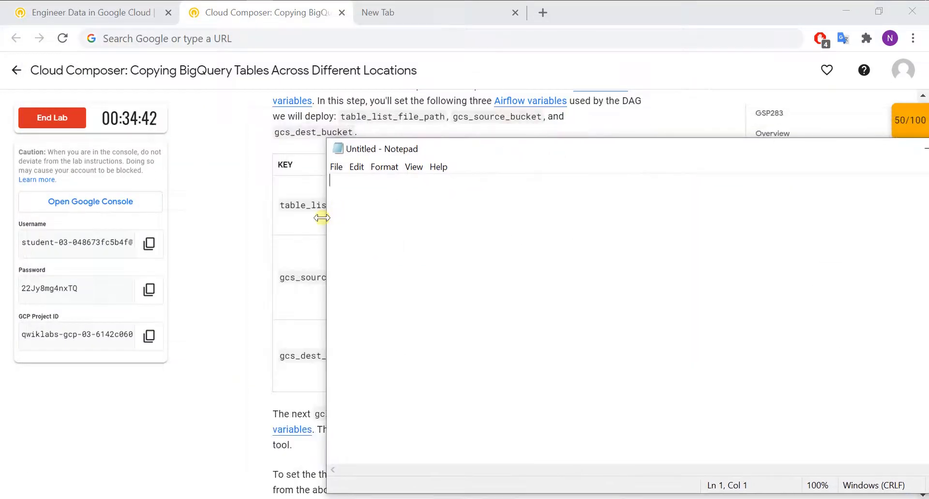
left_click_drag(326, 217, 653, 229)
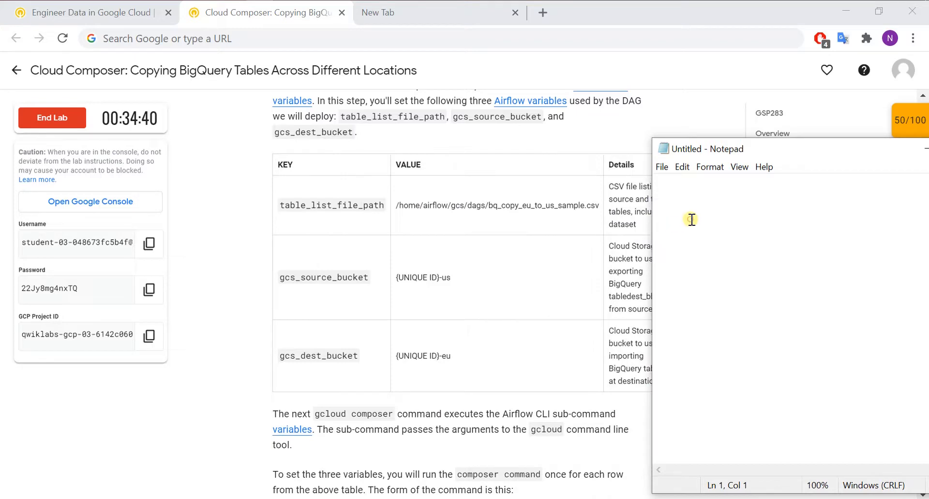
key("ctrl+v")
left_click_drag(742, 154, 552, 163)
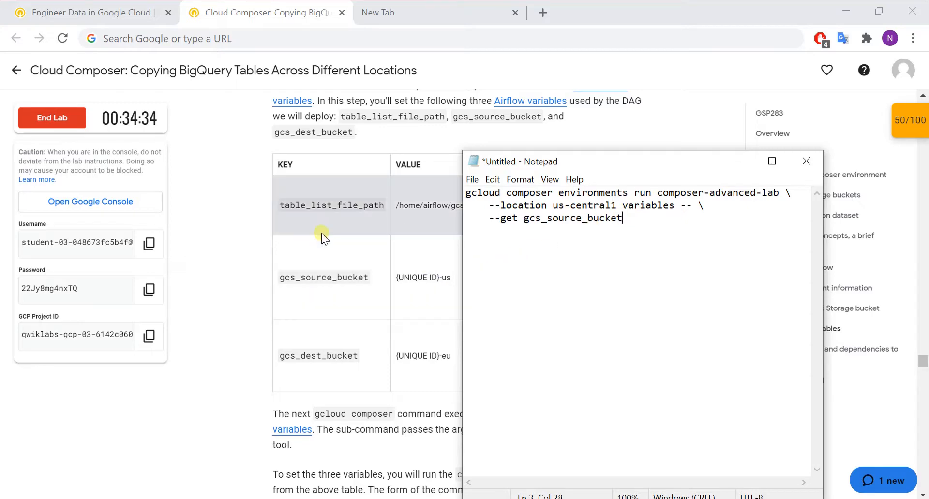
Replace "get gcs_source_bucket" in the Notepad command with "set KEY VALUE" copied from the lab's command form.
left_click(373, 260)
scroll(373, 261, "down", 3)
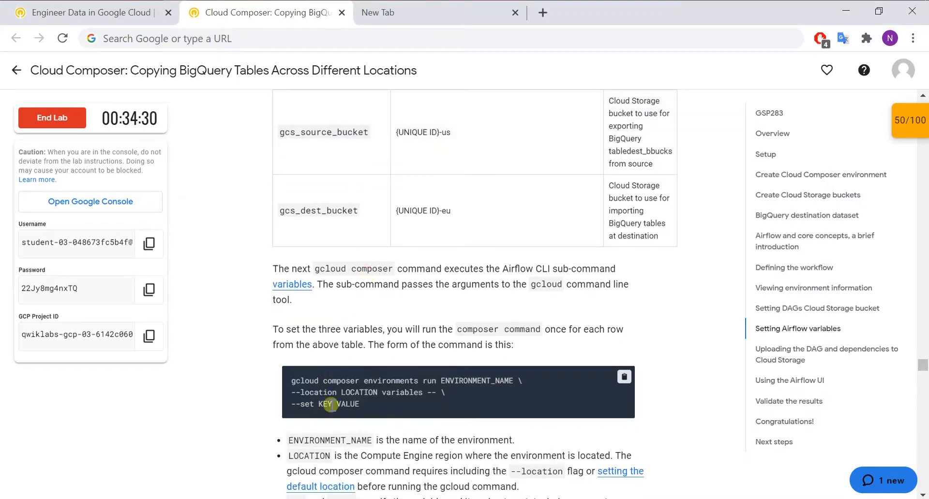
left_click_drag(368, 405, 301, 409)
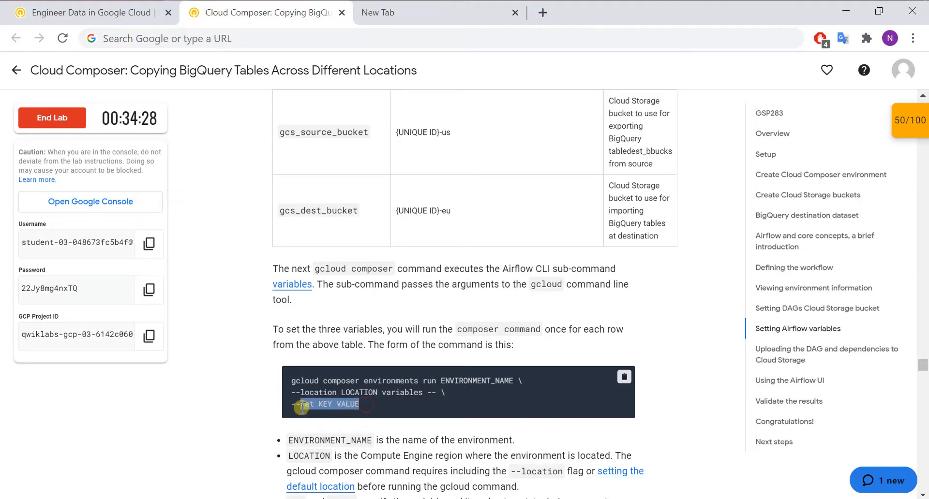
key("alt+Tab")
key("alt+Tab")
key("alt+Tab")
left_click_drag(628, 216, 503, 234)
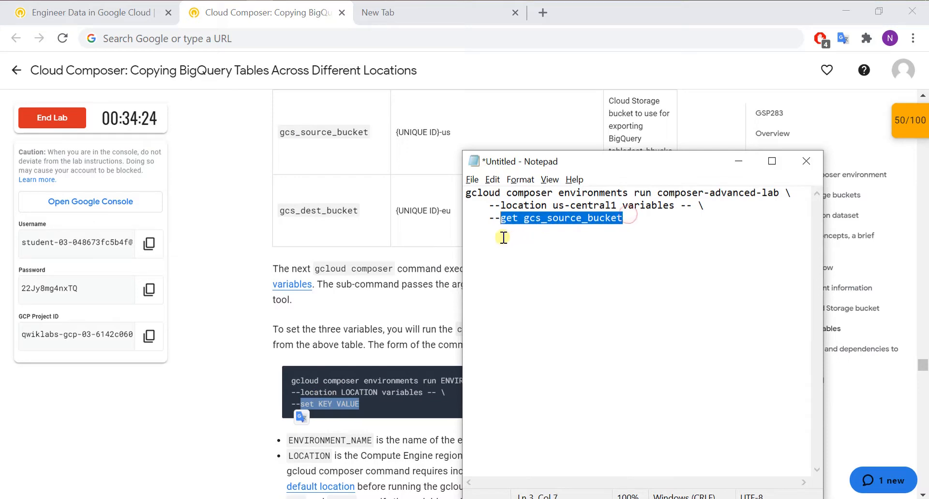
key("ctrl+v")
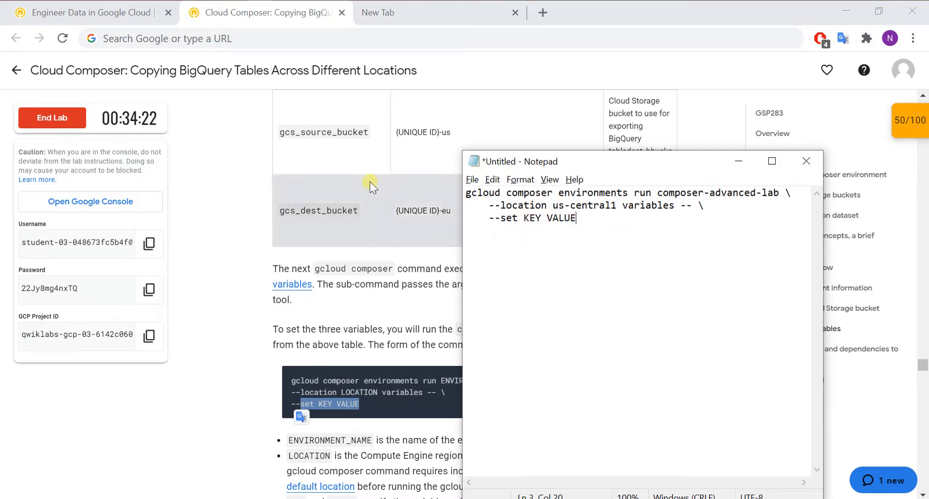
Replace the KEY placeholder in the Notepad command with table_list_file_path from the lab's variables table.
scroll(370, 182, "up", 3)
left_click_drag(278, 204, 383, 210)
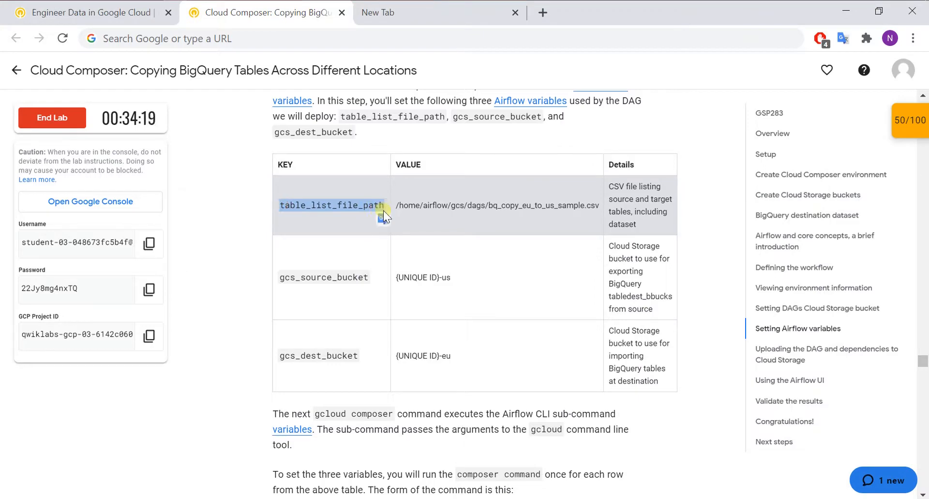
key("alt+Tab")
double_click(528, 217)
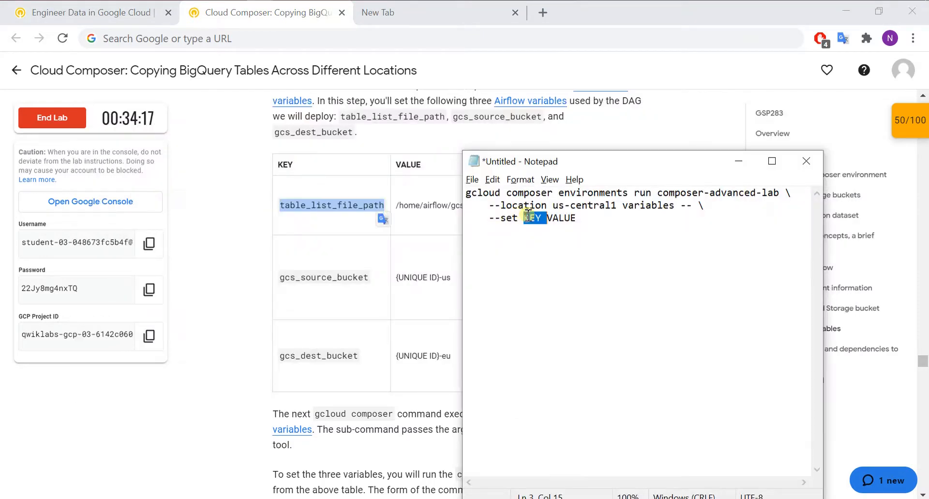
key("ctrl+v")
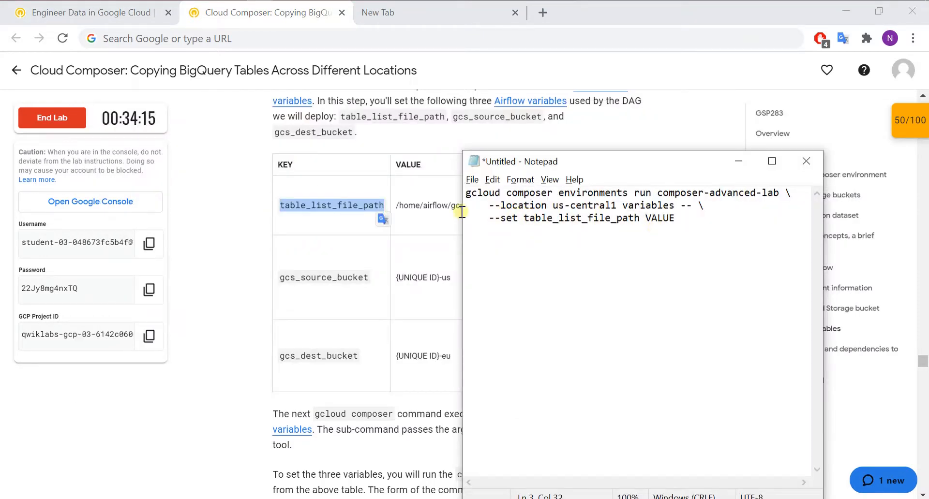
Replace the VALUE placeholder in the Notepad command with /home/airflow/gcs/dags/bq_copy_eu_to_us_sample.csv from the lab's table.
left_click_drag(397, 209, 597, 210)
key("ctrl+c")
key("alt+Tab")
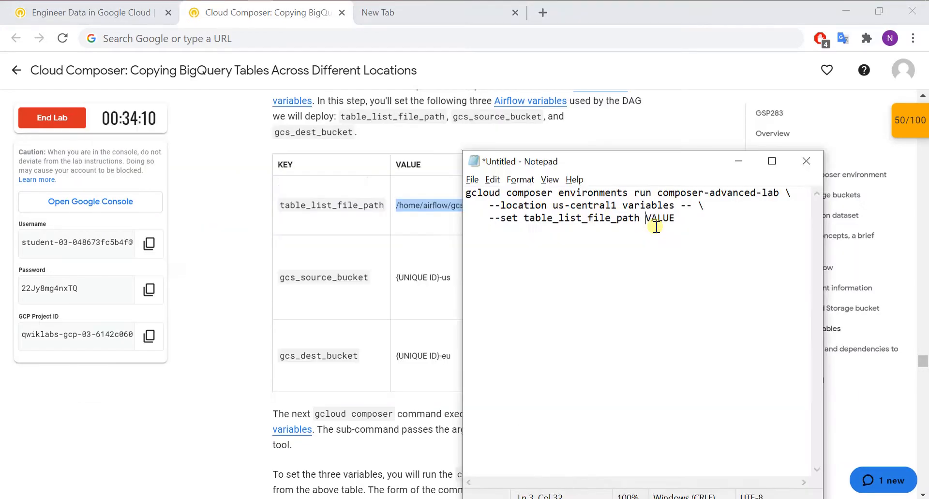
double_click(654, 218)
key("ctrl+v")
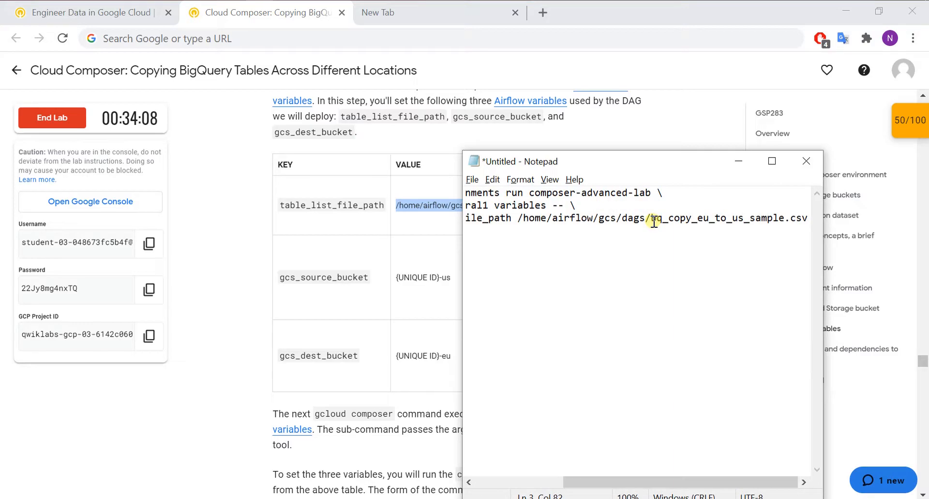
Copy the entire edited command from Notepad and run it in Cloud Shell to set the table_list_file_path Airflow variable.
key("ctrl+a")
key("alt+Tab")
key("alt+Tab")
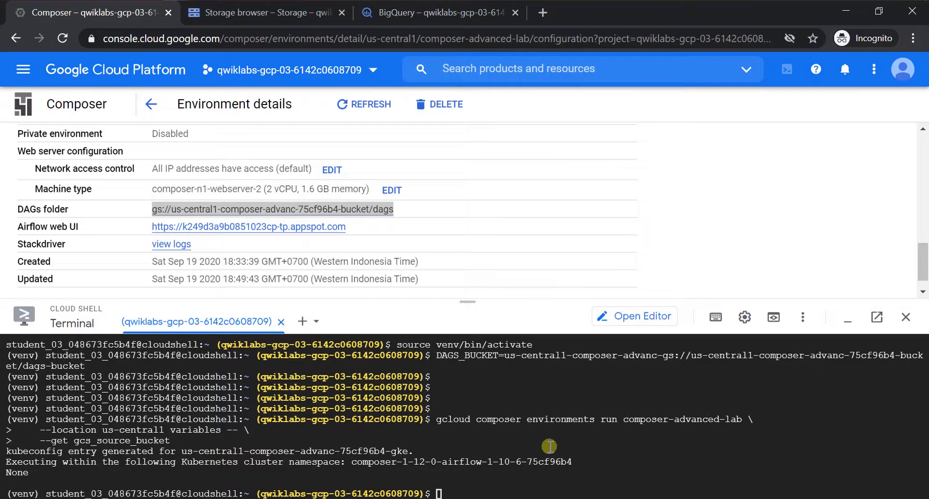
left_click(510, 480)
key("ctrl+v")
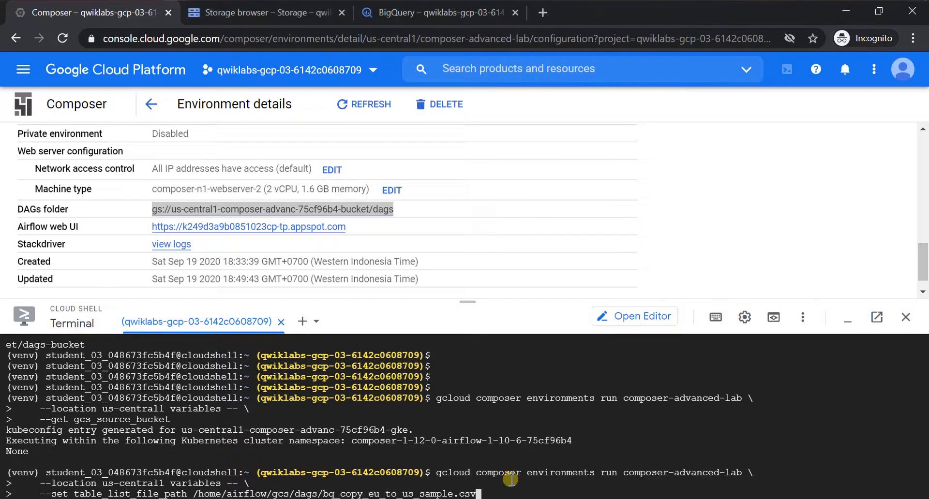
key("Return")
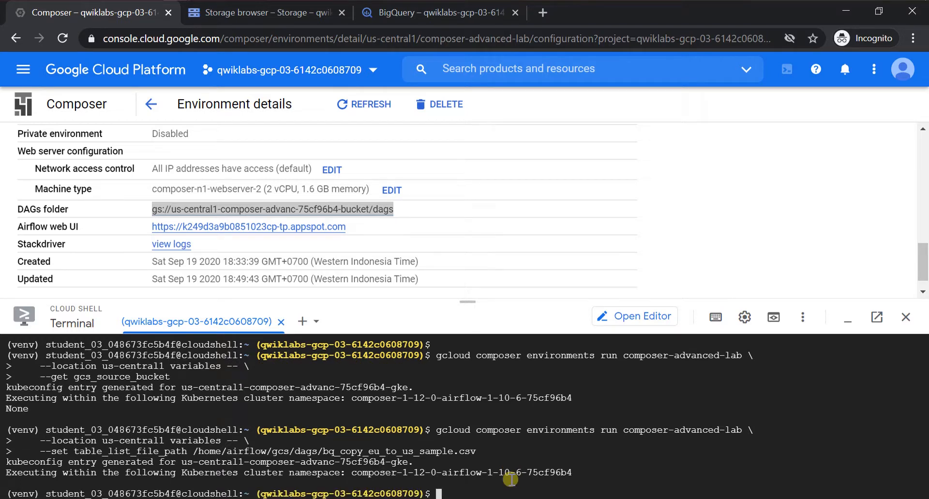
Replace table_list_file_path in the Notepad command with the gcs_source_bucket key copied from the lab's variables table.
key("alt+Tab")
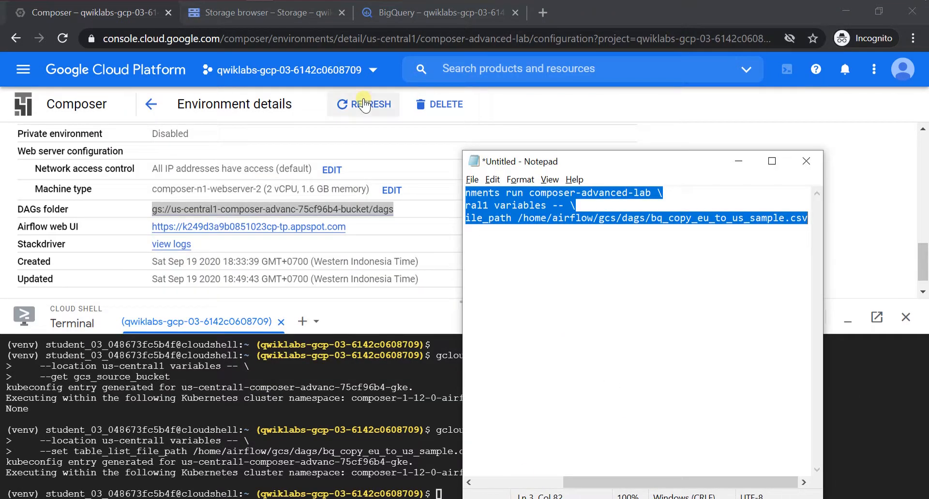
key("alt+Tab")
left_click(526, 226)
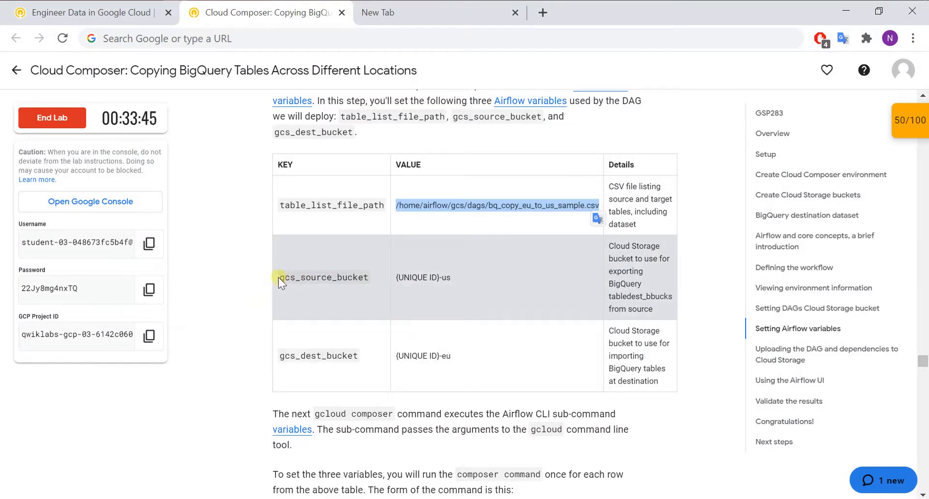
left_click_drag(279, 277, 368, 280)
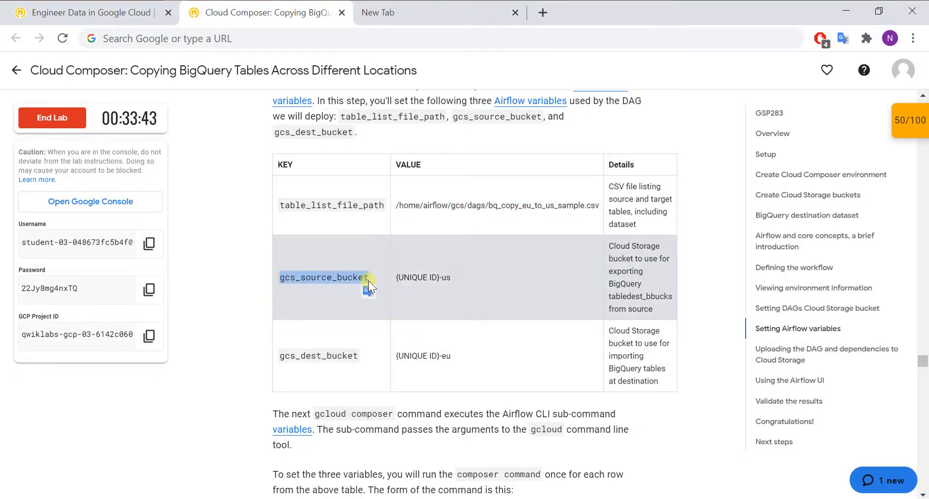
key("alt+Tab")
left_click(506, 219)
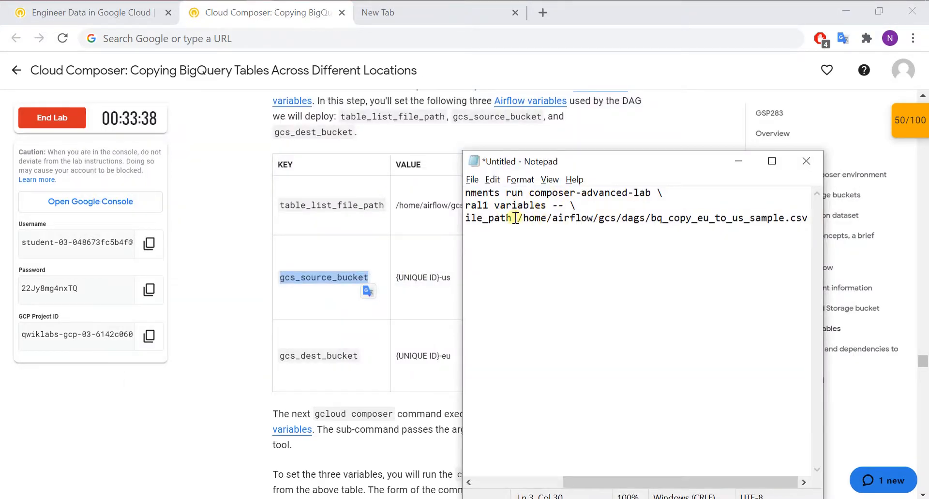
mouse_move(512, 218)
left_mouse_down()
mouse_move(463, 228)
mouse_move(562, 227)
mouse_move(523, 228)
left_mouse_up()
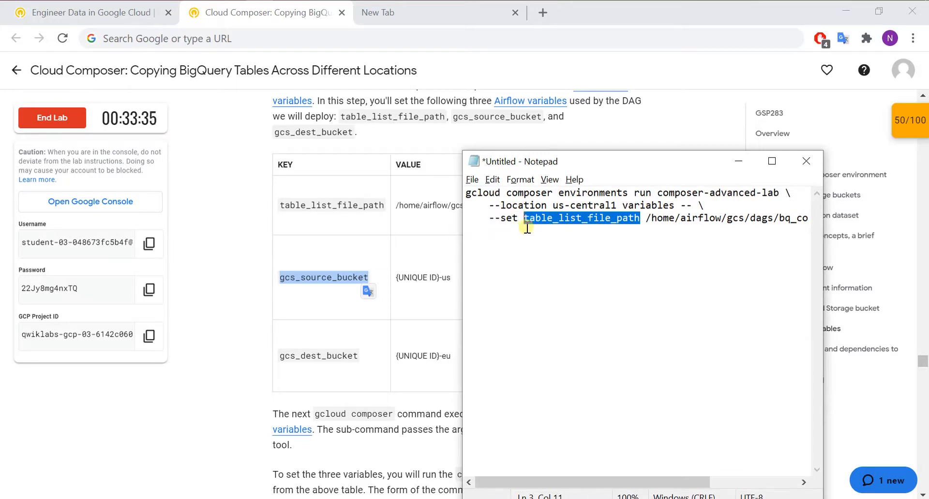
key("ctrl+v")
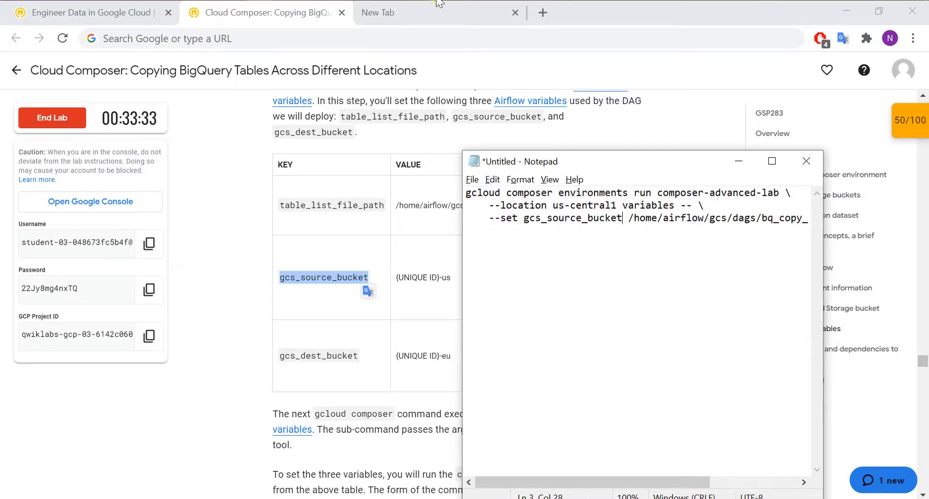
Replace the CSV path in the Notepad command with the bucket name composer_lab-us copied from the Storage browser.
key("alt+Tab")
key("alt+Tab")
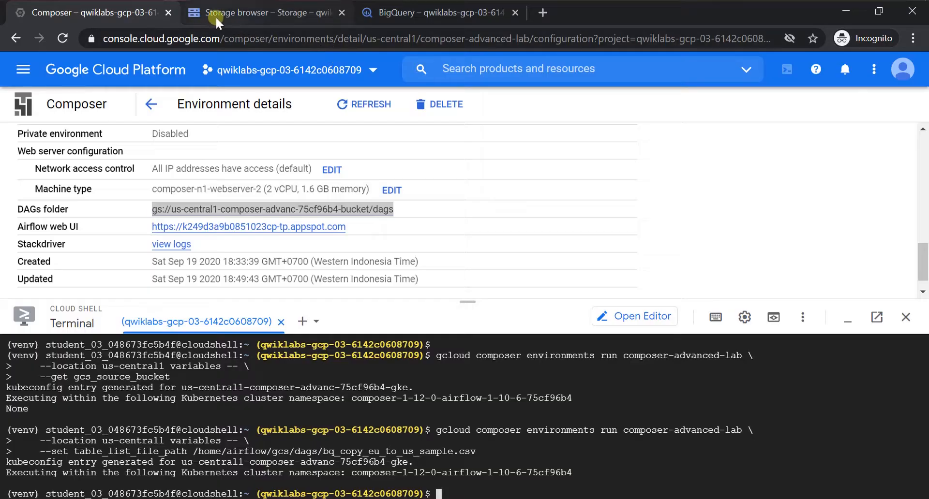
left_click(216, 15)
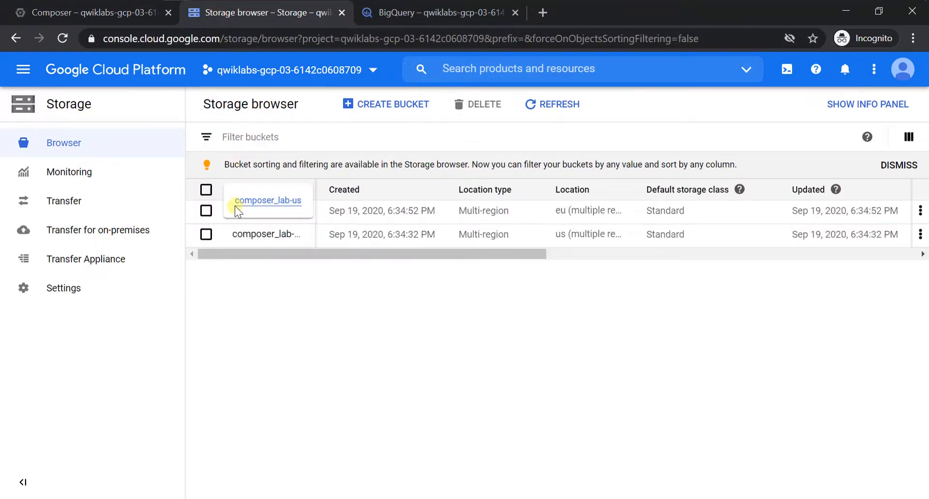
left_click_drag(234, 206, 303, 205)
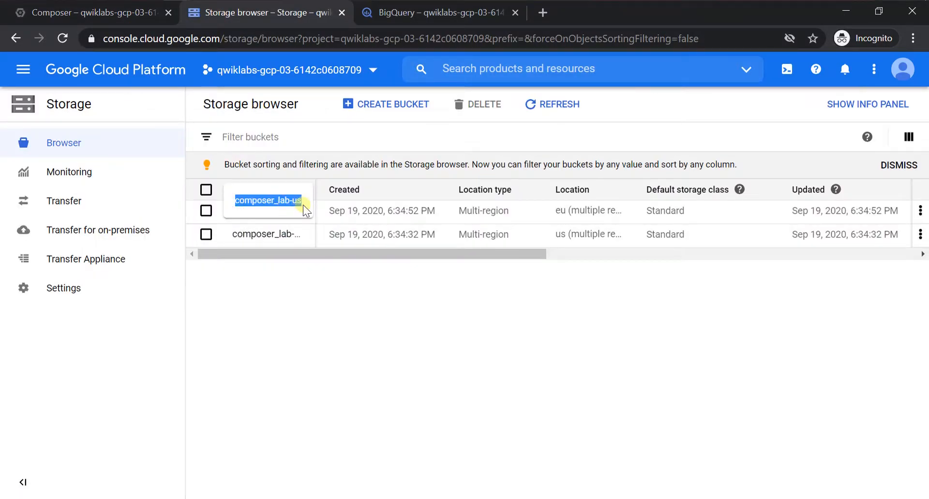
key("alt+Tab")
key("alt+Tab")
key("alt+Tab")
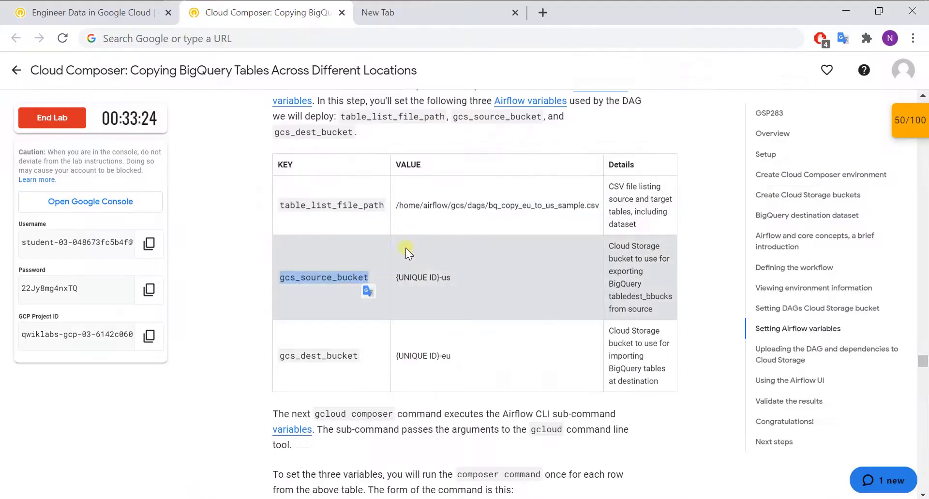
key("alt+Tab")
key("alt+Tab")
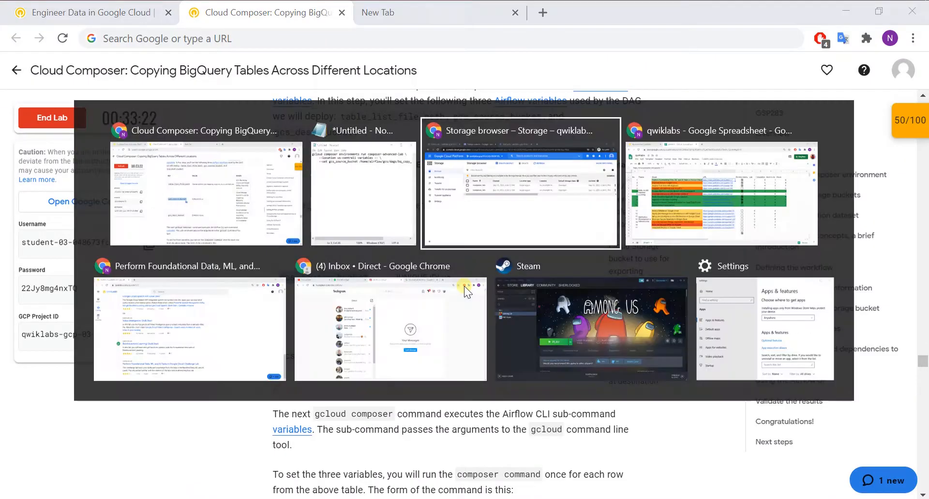
left_click(385, 240)
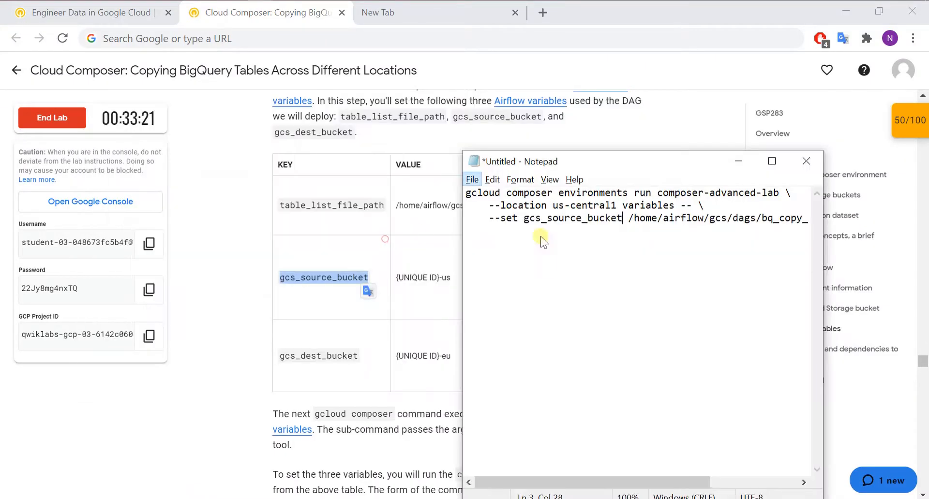
left_click(630, 219)
key("shift+End")
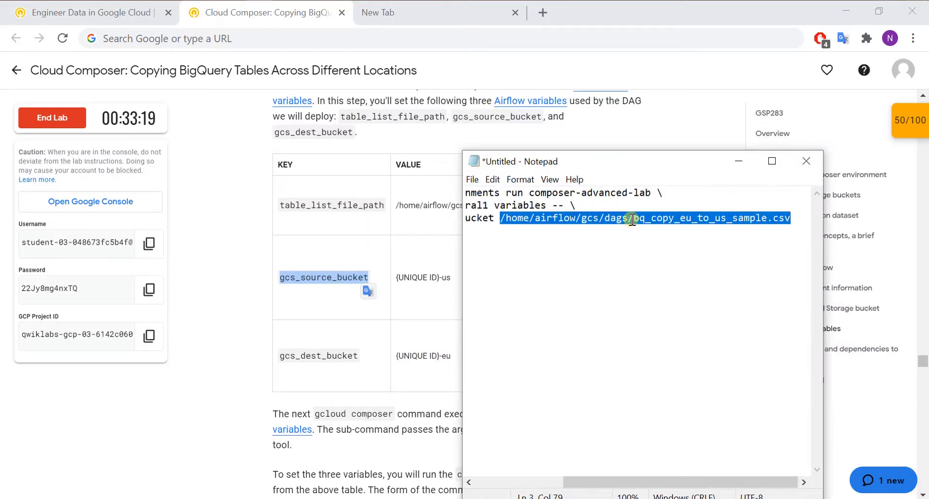
key("ctrl+v")
Copy the entire Notepad command and run it in Cloud Shell to set the gcs_source_bucket Airflow variable to composer_lab-us.
key("ctrl+a")
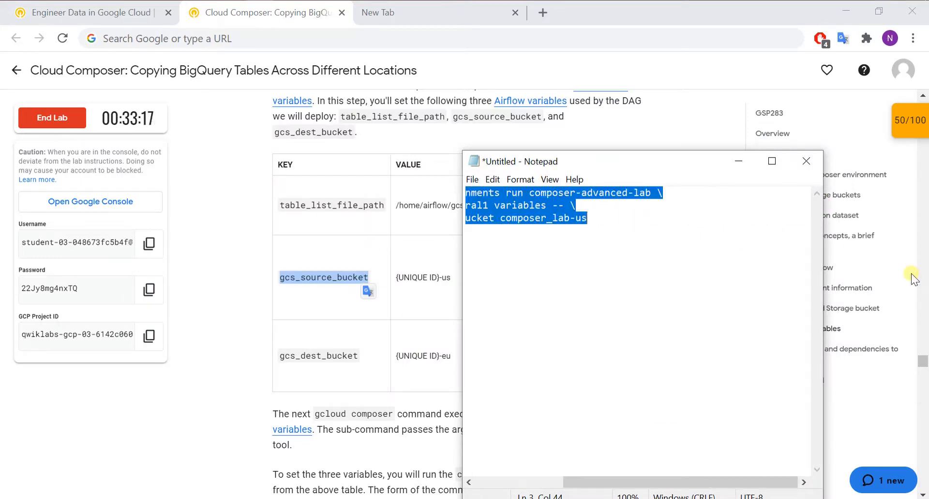
key("alt+Tab")
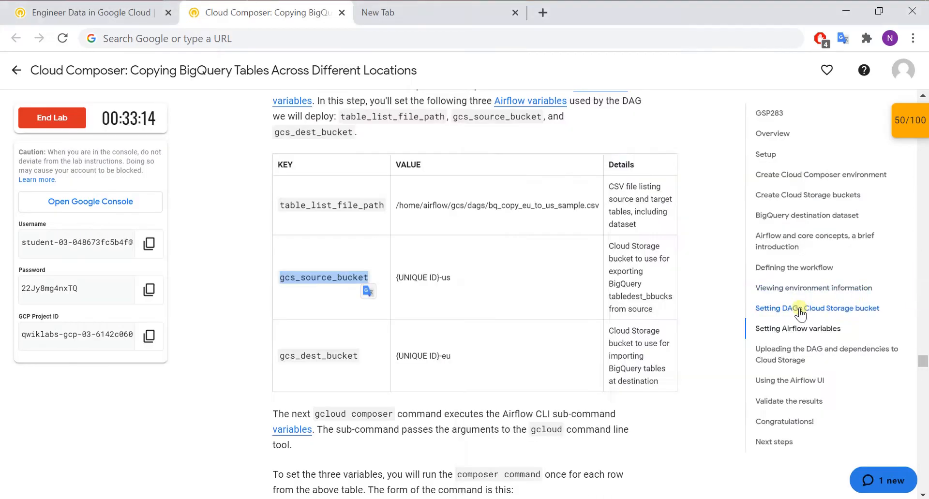
key("alt+Tab")
key("alt+Tab")
left_click(107, 21)
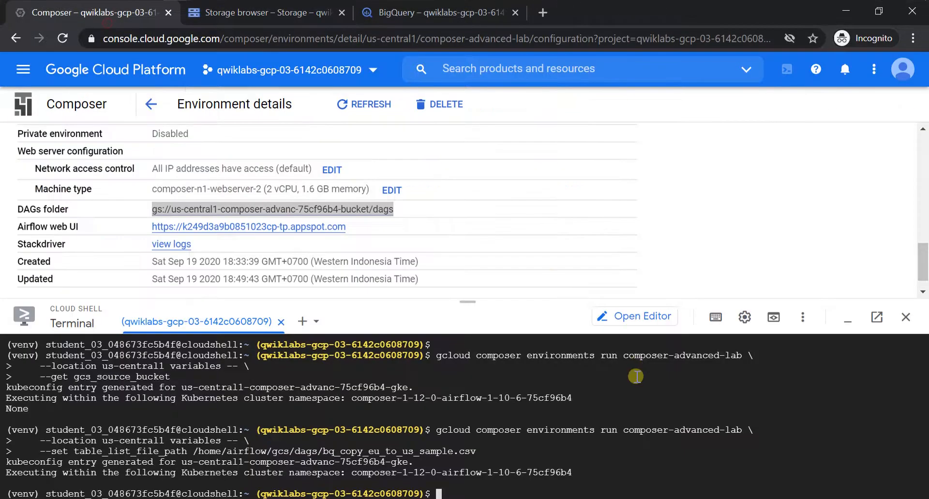
key("Return")
key("ctrl+v")
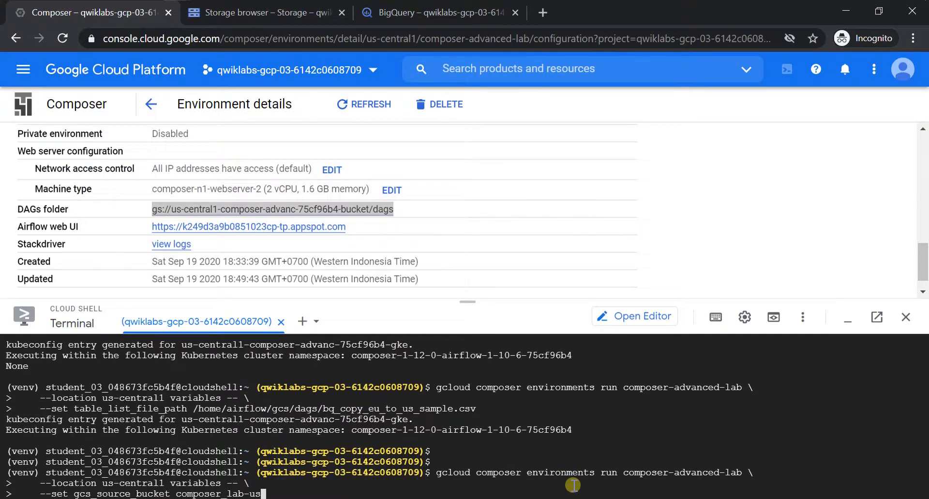
key("Return")
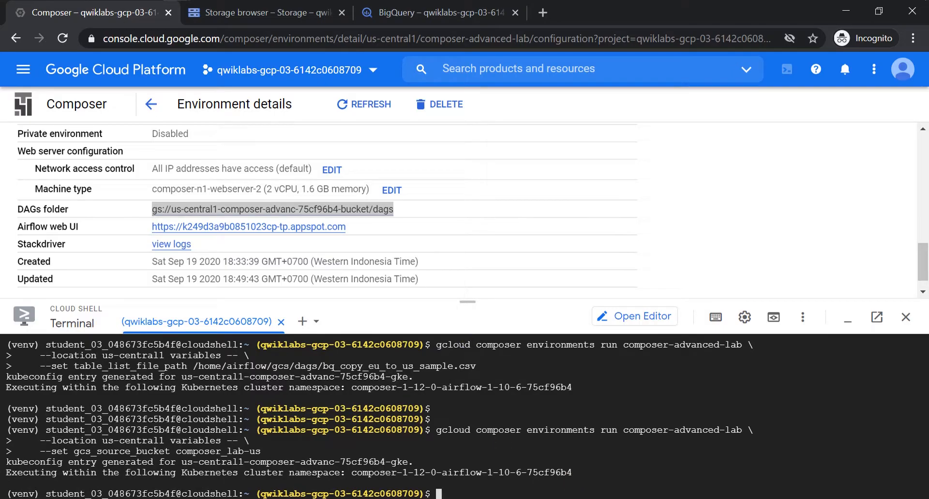
Copy the gcs_dest_bucket key from the lab's variables table.
key("alt+Tab")
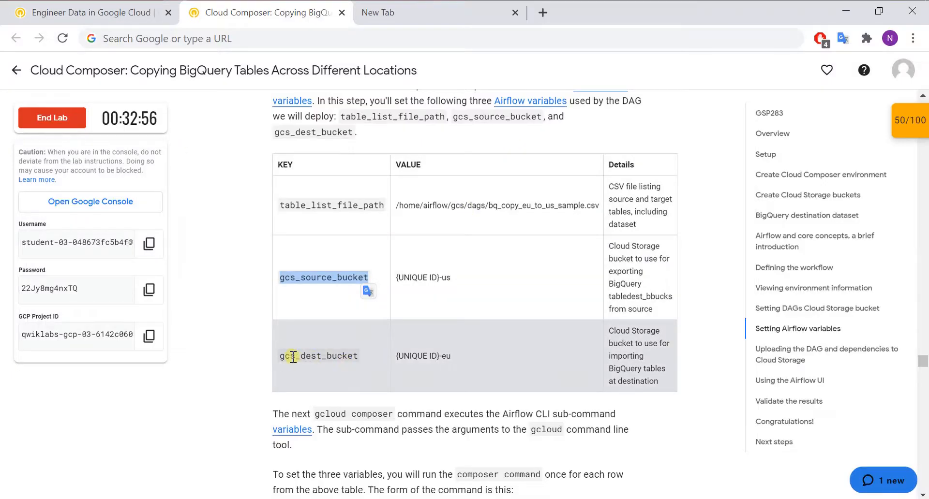
left_click_drag(279, 356, 376, 355)
key("ctrl+c")
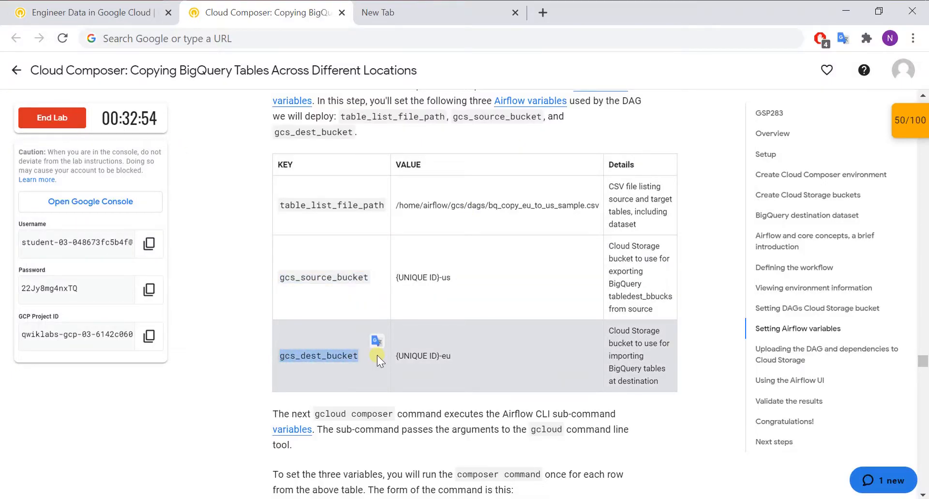
Change the bucket name at the end of the Notepad command to composer_lab-eu.
key("alt+Tab")
key("alt+Tab")
key("alt+Tab")
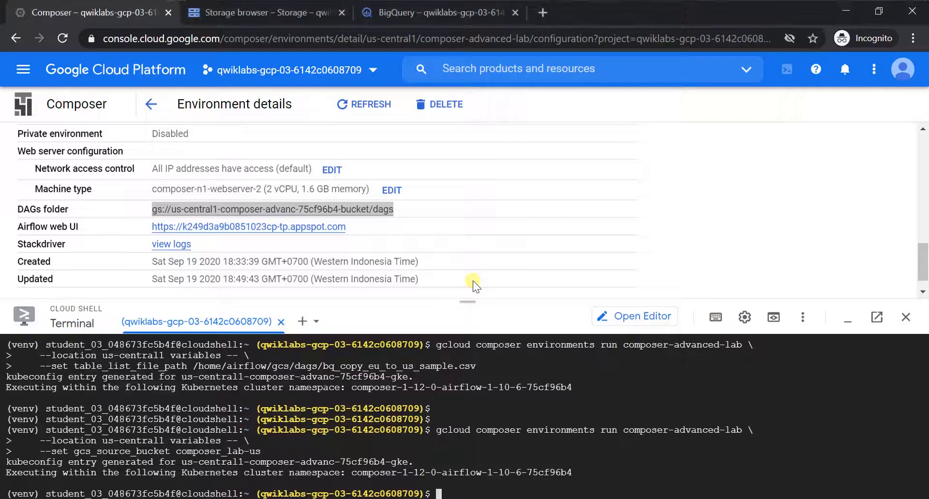
key("alt+Tab")
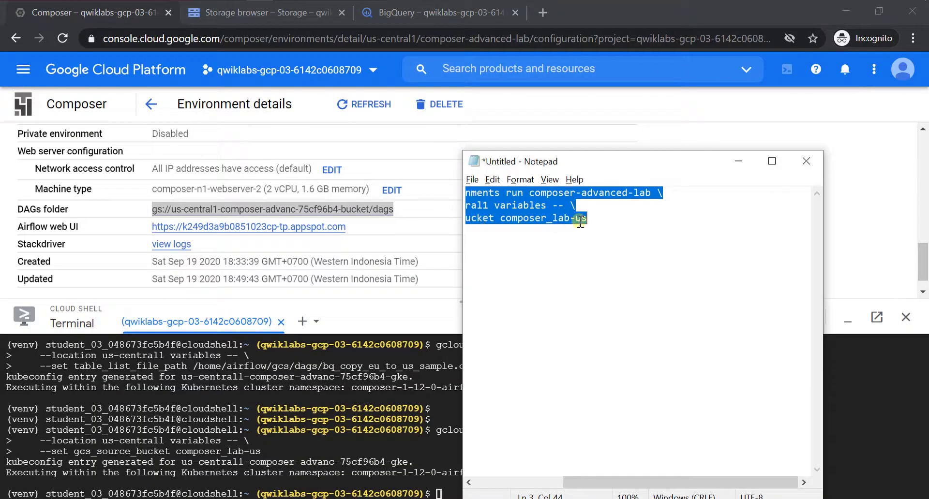
left_click(580, 220)
key("BackSpace")
key("BackSpace")
type("e")
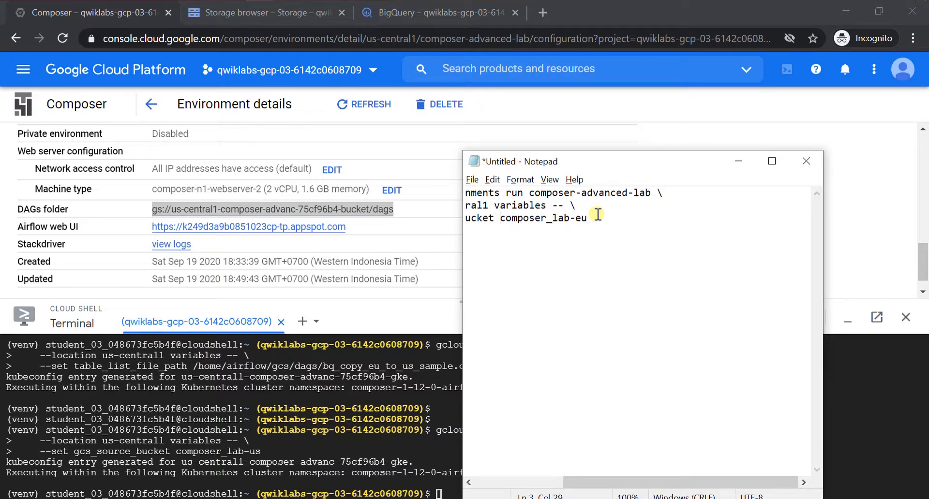
Replace gcs_source_bucket in the Notepad command with the copied key gcs_dest_bucket.
key("shift+Left")
key("shift+Left")
key("shift+Left")
key("shift+Left")
key("shift+Left")
key("shift+Left")
key("shift+Left")
key("shift+Left")
key("shift+Left")
key("shift+Left")
key("shift+Left")
key("shift+Left")
key("shift+Left")
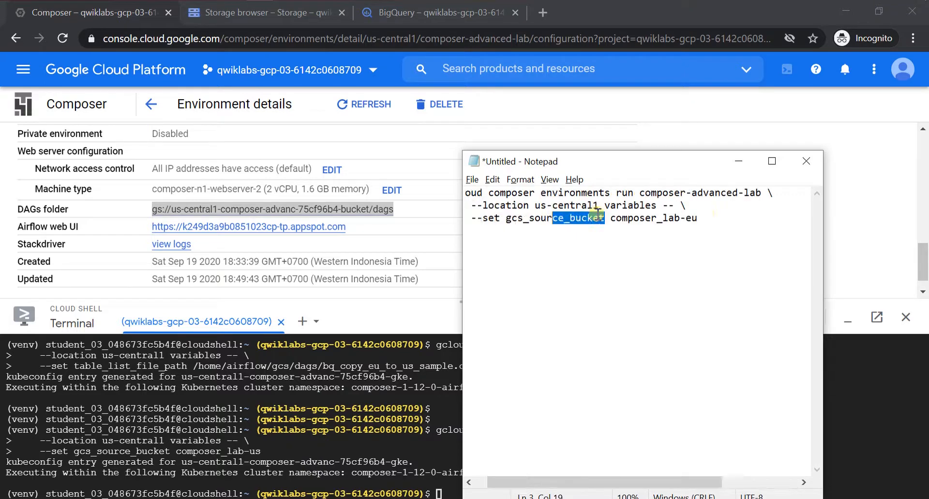
key("shift+Left")
key("shift+Left")
key("shift+Left")
key("shift+Left")
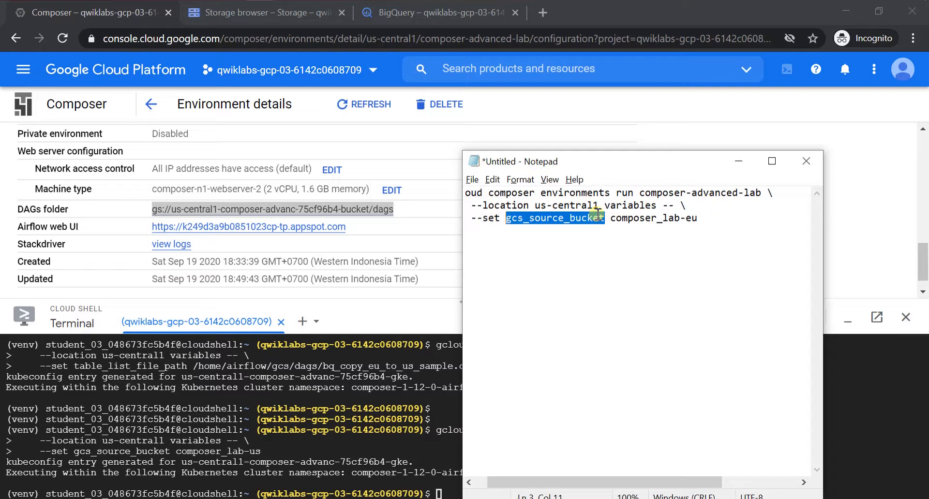
key("ctrl+v")
Copy the whole command from Notepad and run it in Cloud Shell to set the gcs_dest_bucket Airflow variable to composer_lab-eu.
key("ctrl+a")
key("ctrl+c")
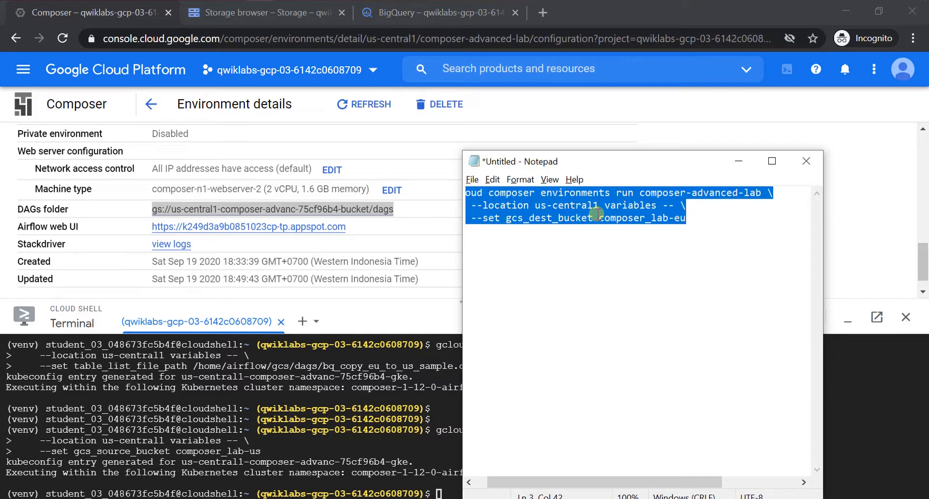
key("alt+Tab")
key("ctrl+v")
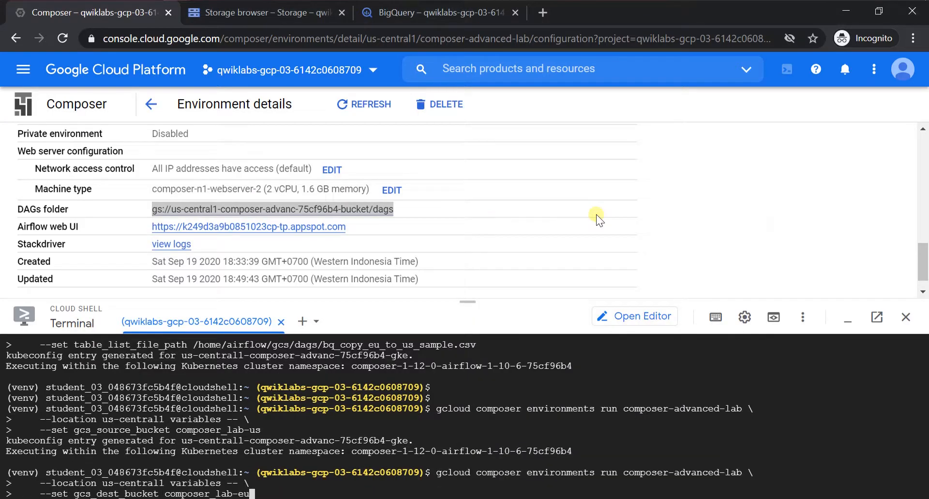
key("Return")
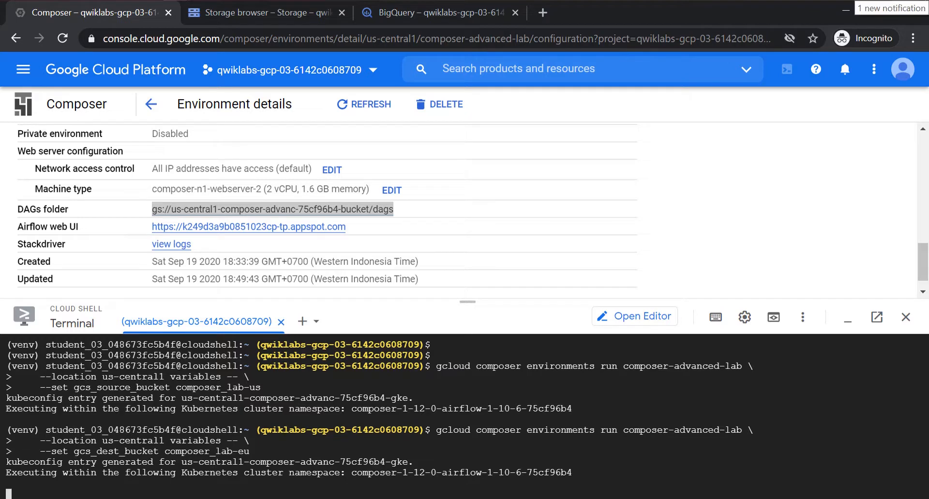
Copy the lab's example command with --get gcs_source_bucket and run it in Cloud Shell to check the variable's value.
key("alt+Tab")
left_click(525, 242)
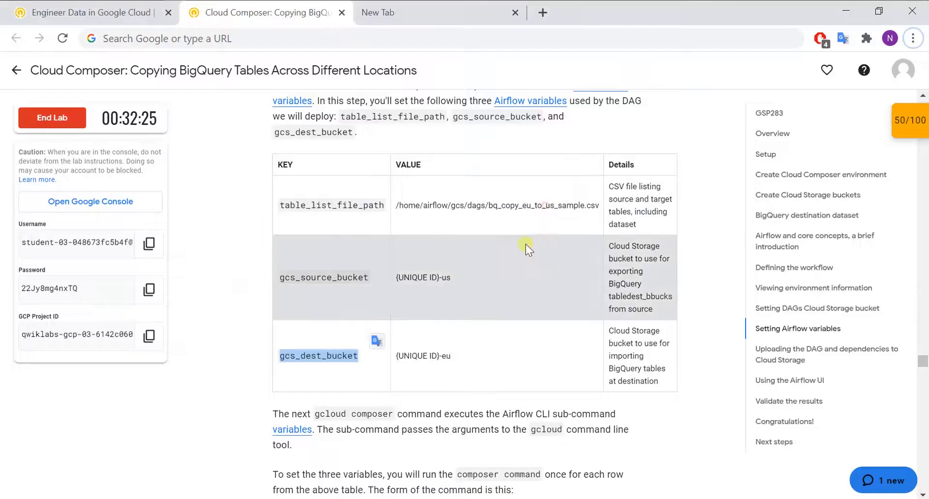
scroll(509, 277, "up", 2)
scroll(509, 277, "down", 10)
scroll(503, 282, "down", 6)
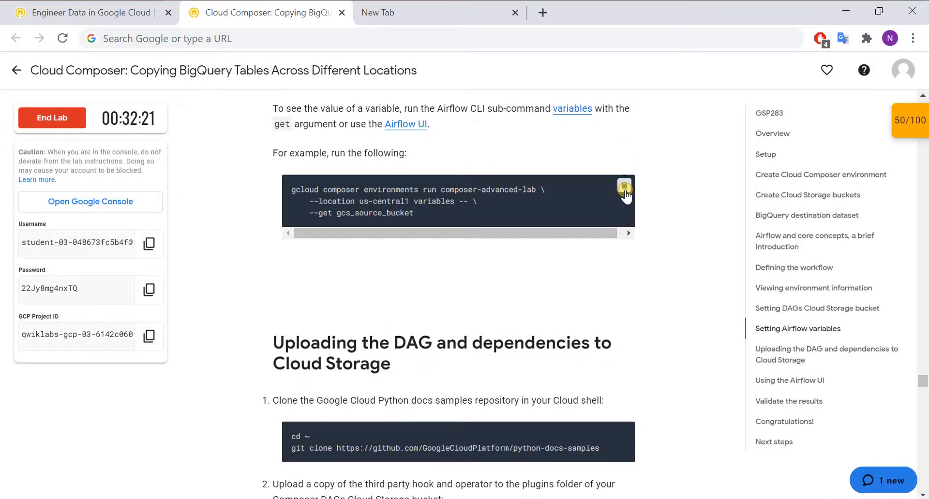
left_click(625, 193)
key("alt+Tab")
left_click(523, 447)
key("ctrl+v")
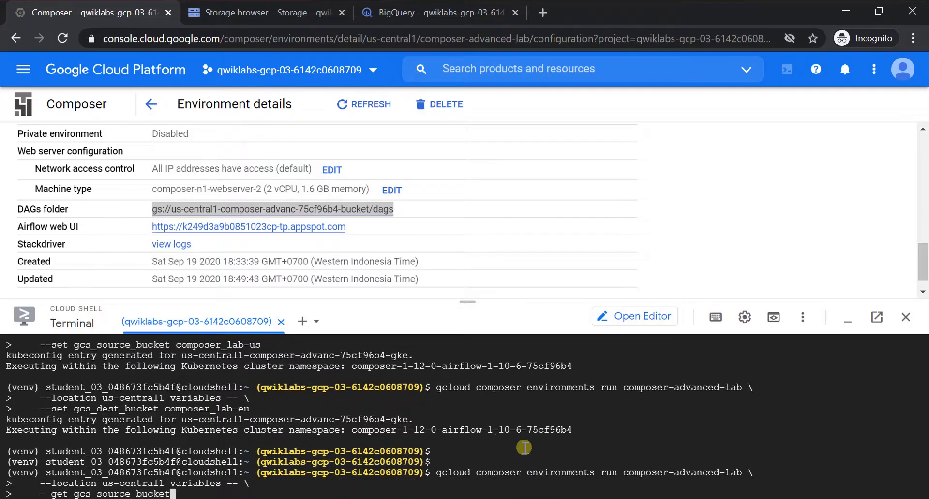
key("Return")
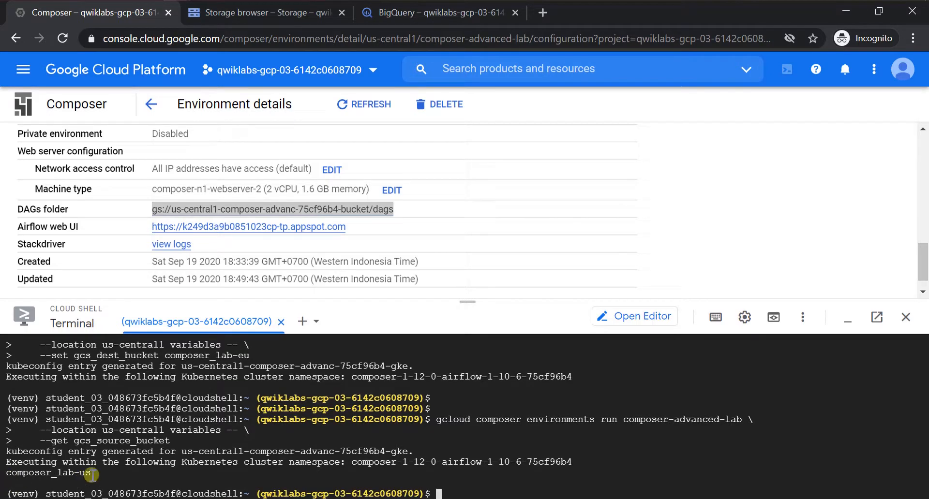
left_click_drag(93, 476, 46, 476)
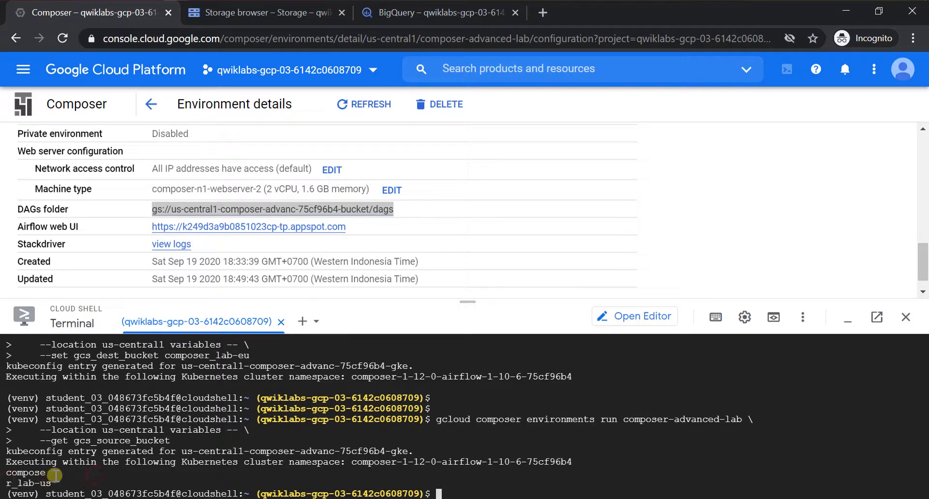
left_click(98, 475)
Copy the clone commands from the lab and run them in Cloud Shell to clone the GoogleCloudPlatform/python-docs-samples repository into the home directory.
key("alt+Tab")
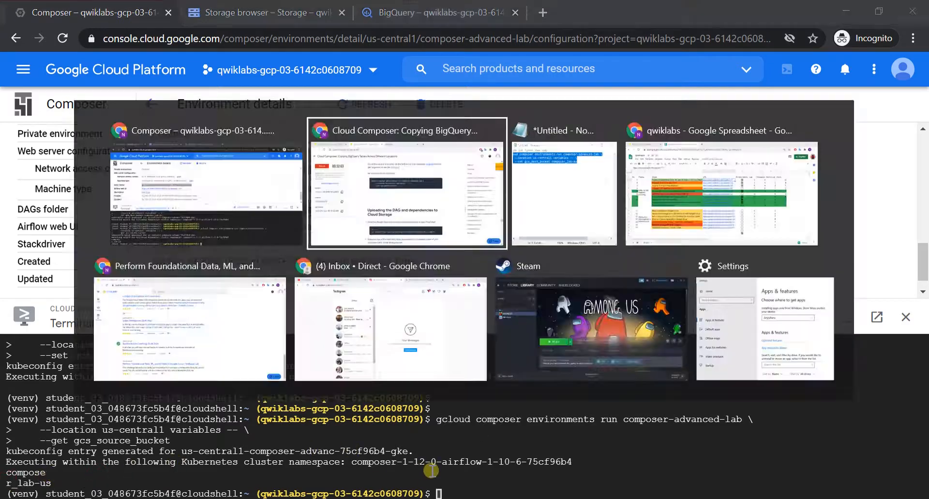
scroll(457, 392, "down", 5)
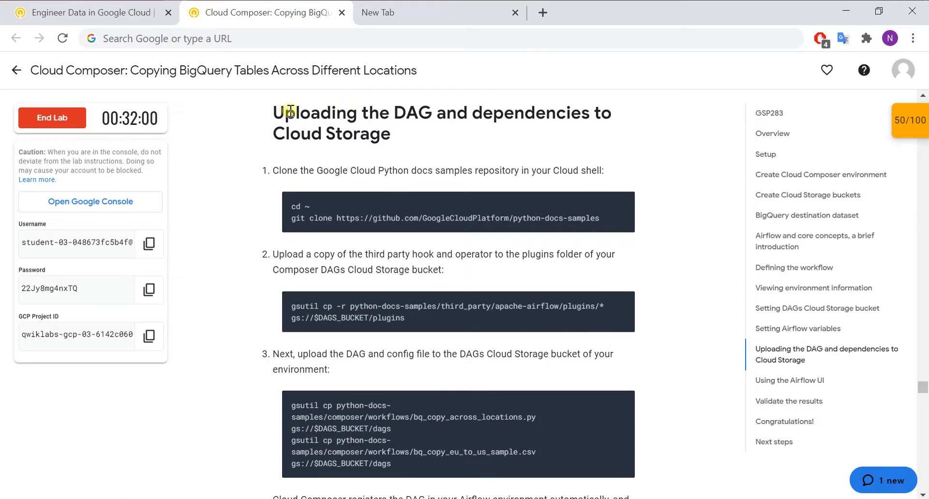
left_click_drag(275, 115, 525, 133)
left_click(525, 133)
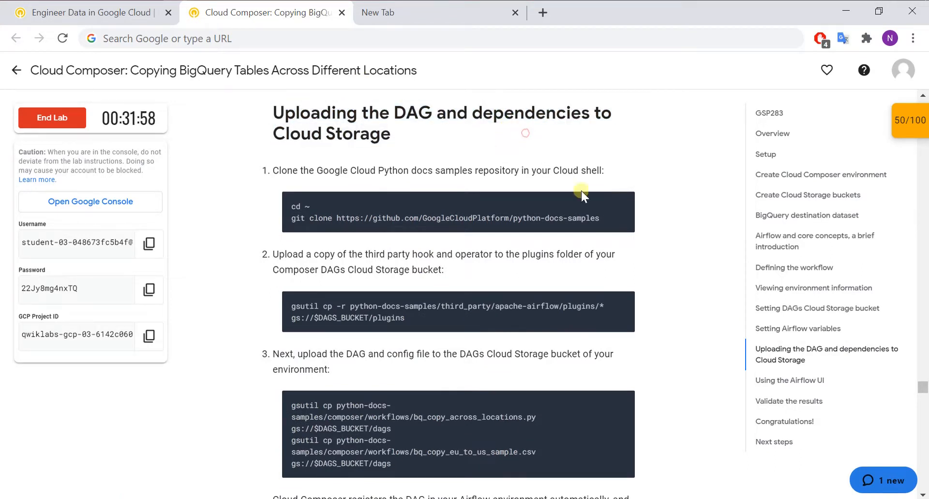
mouse_move(623, 206)
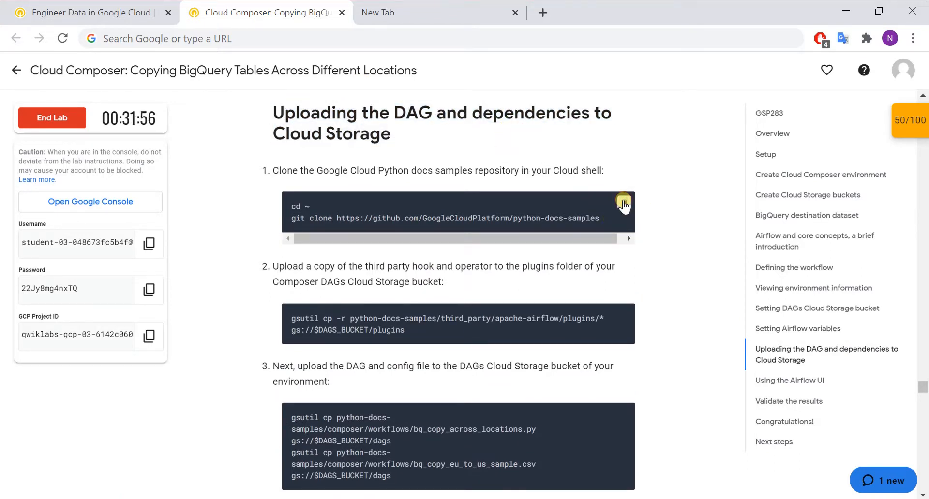
key("alt+Tab")
key("Return")
key("Return")
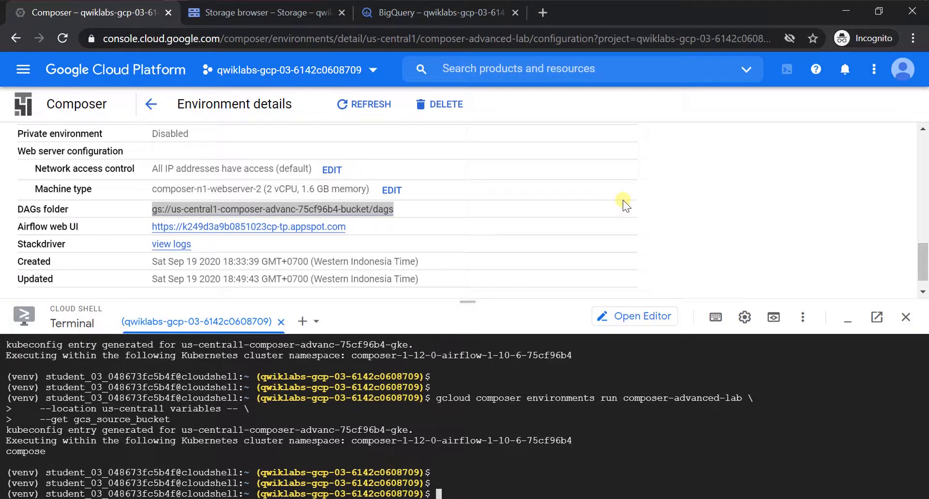
key("ctrl+v")
key("Return")
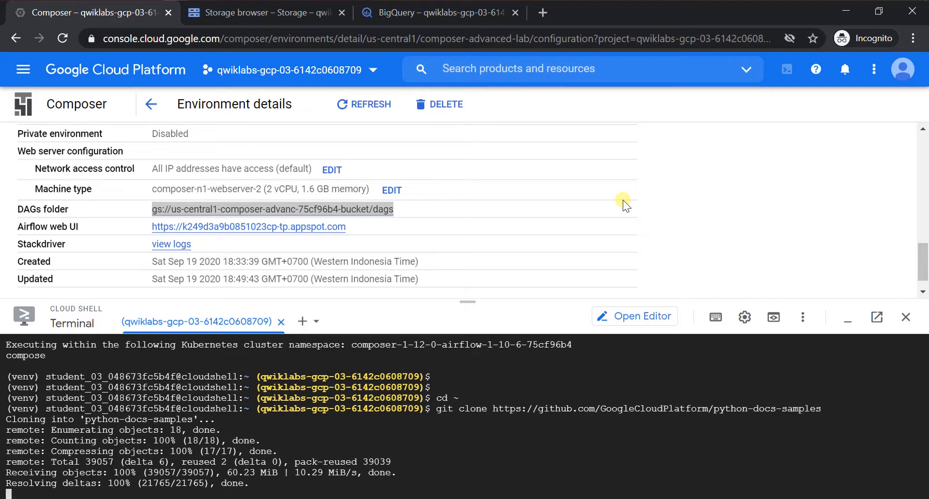
Copy the lab's gsutil command for the third-party Airflow plugins and try to upload them to gs://$DAGS_BUCKET/plugins in Cloud Shell.
key("alt+Tab")
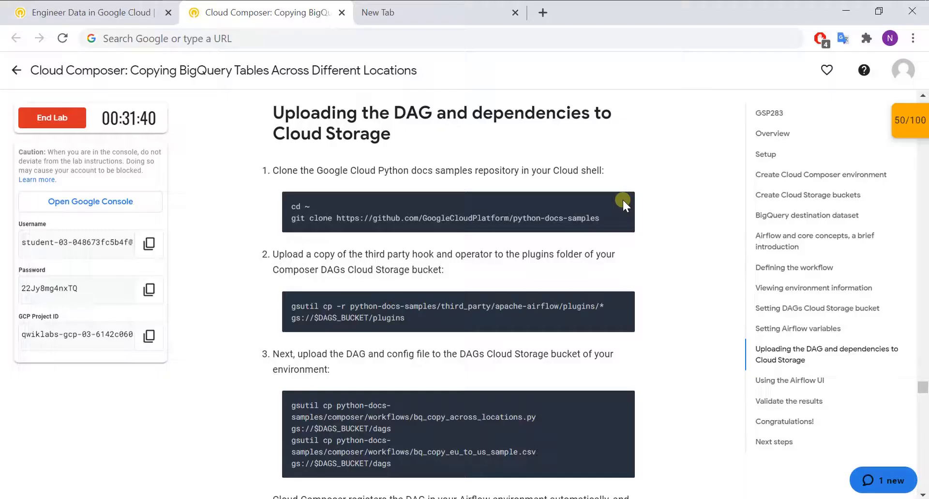
left_click(624, 303)
key("alt+Tab")
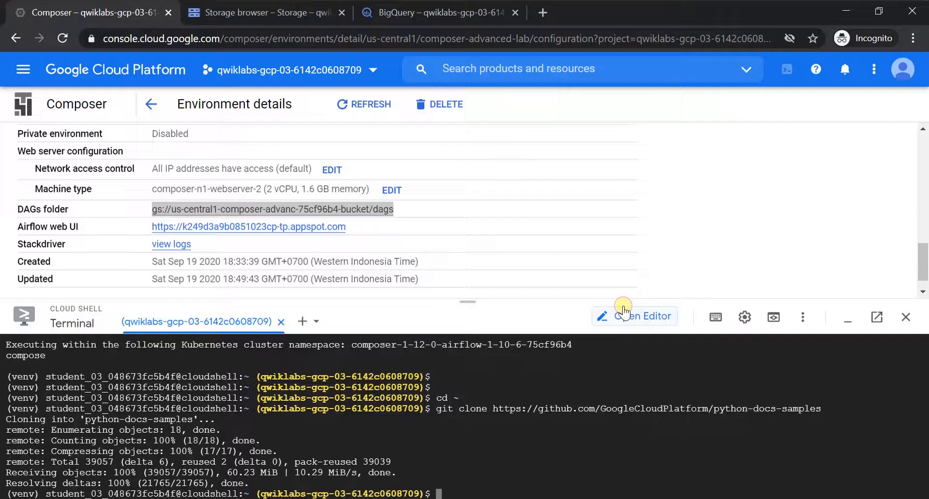
key("ctrl+v")
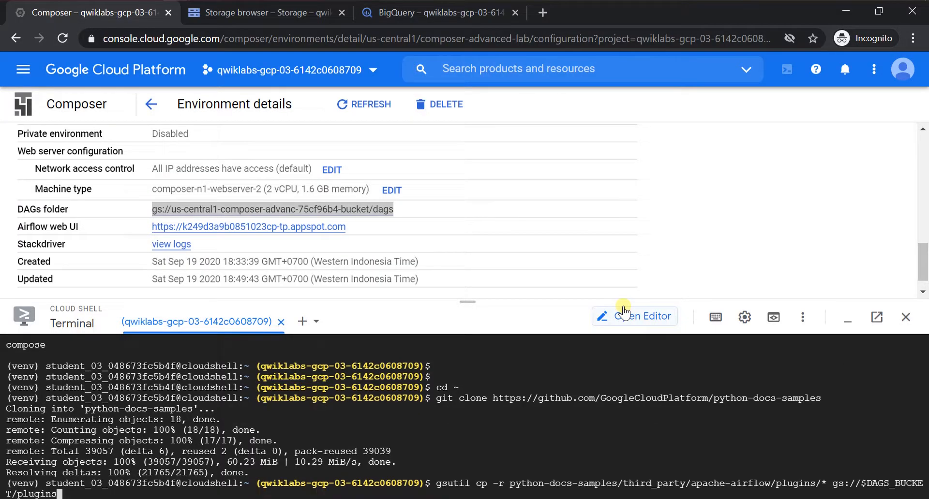
key("Return")
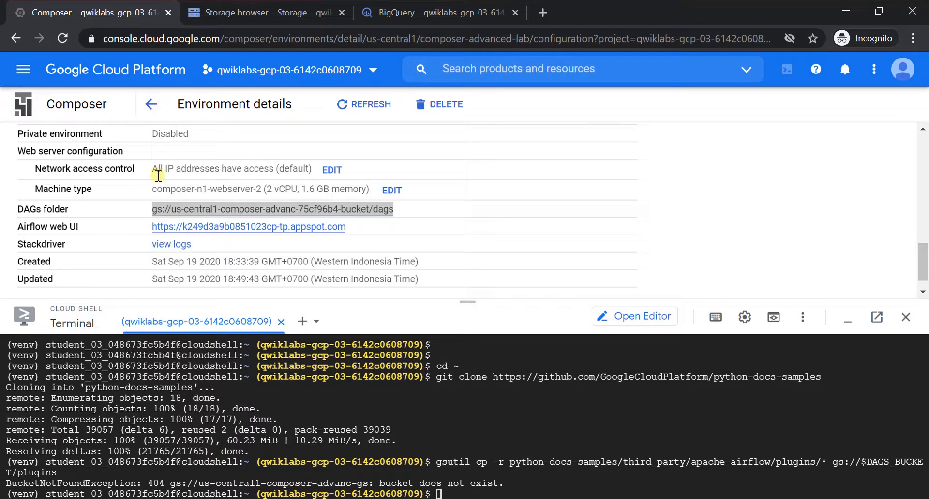
Set DAGS_BUCKET in Cloud Shell to us-central1-composer-advanc-75cf96b4-bucket by removing the gs:// prefix from the previous assignment.
scroll(158, 198, "down", 1)
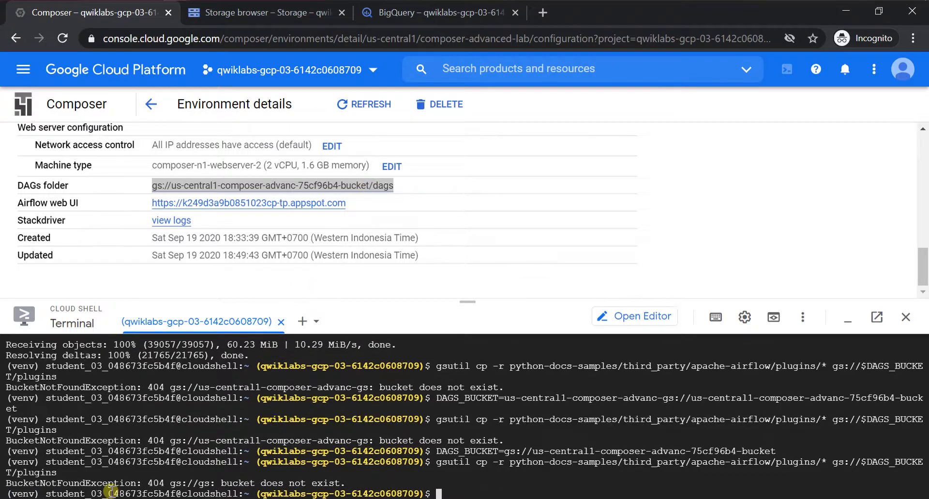
key("Up")
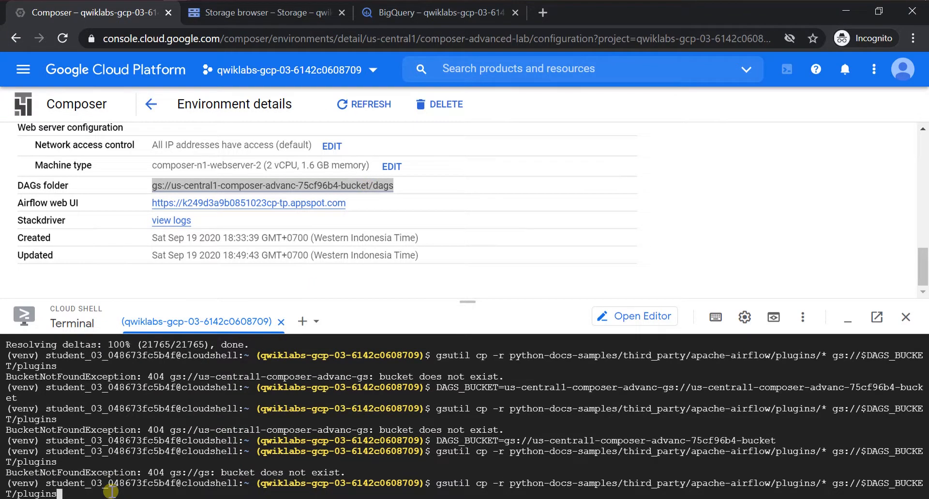
key("Up")
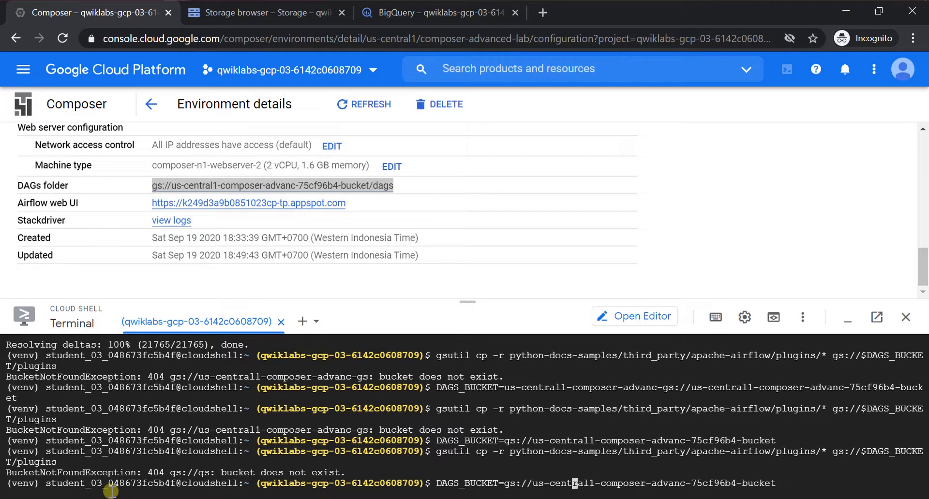
key("BackSpace")
key("BackSpace")
key("BackSpace")
key("BackSpace")
key("BackSpace")
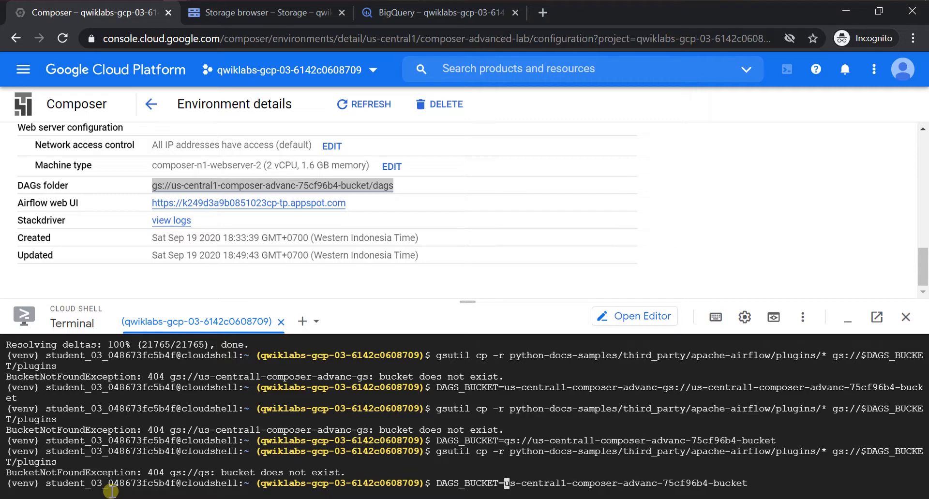
key("Return")
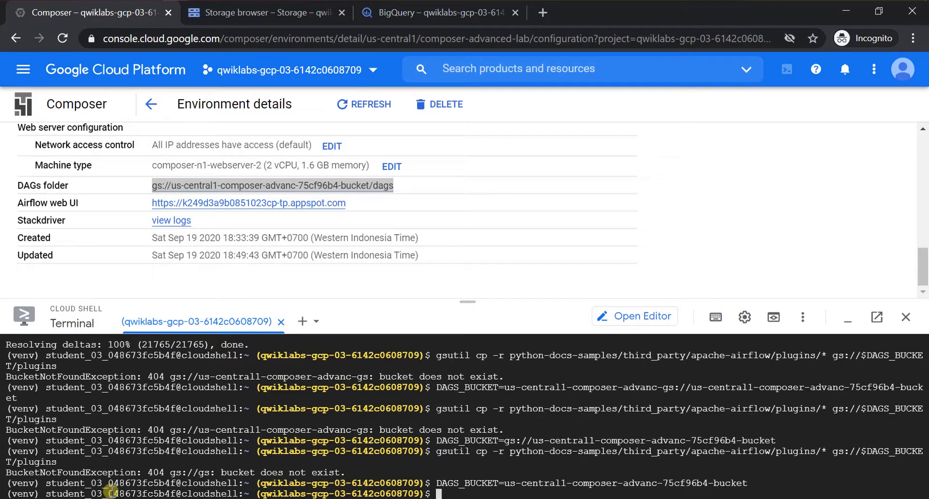
Rerun the gsutil command that copies the apache-airflow plugins to gs://$DAGS_BUCKET/plugins.
key("Up")
key("Up")
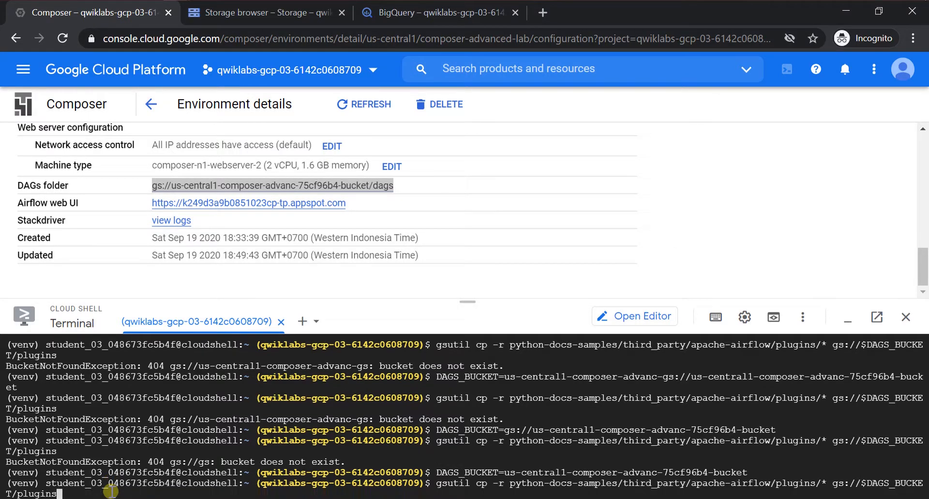
key("Return")
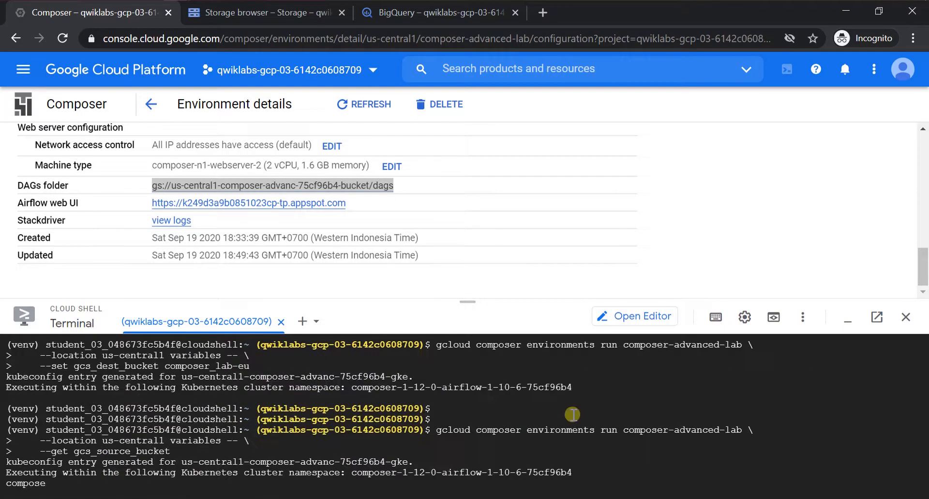
Copy the lab's upload commands and run them in Cloud Shell to put bq_copy_across_locations.py and bq_copy_eu_to_us_sample.csv in gs://$DAGS_BUCKET/dags.
key("alt+Tab")
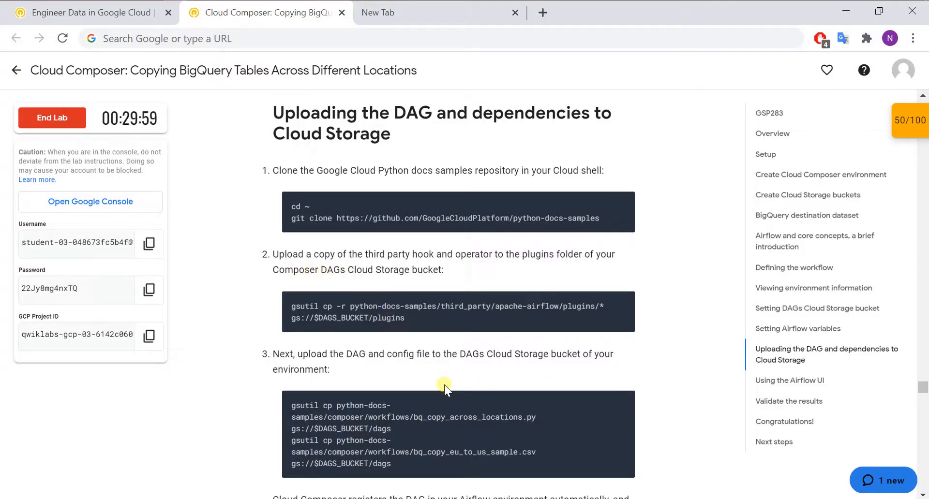
mouse_move(591, 424)
left_click(624, 402)
key("alt+Tab")
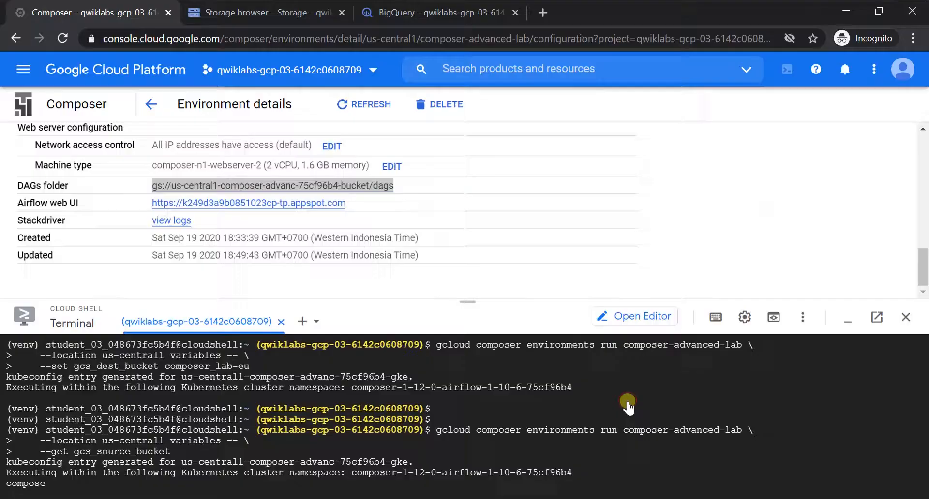
scroll(625, 401, "down", 5)
scroll(626, 402, "down", 10)
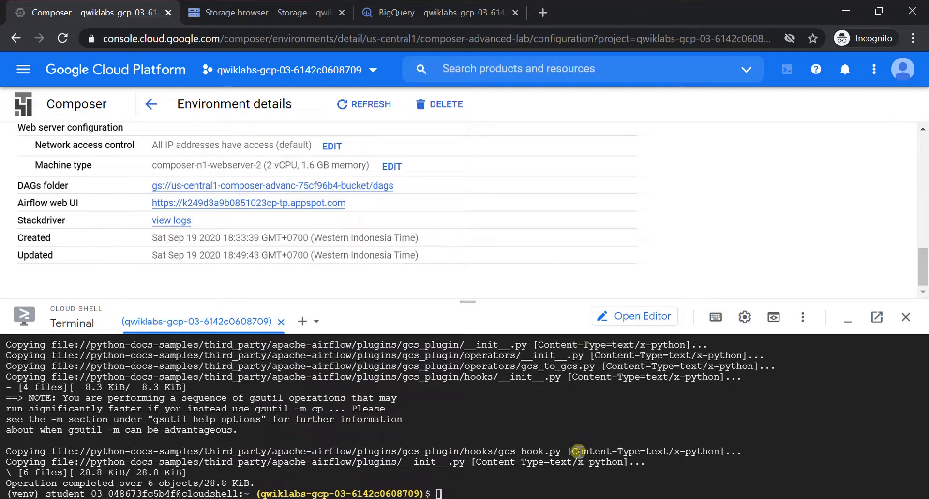
key("Return")
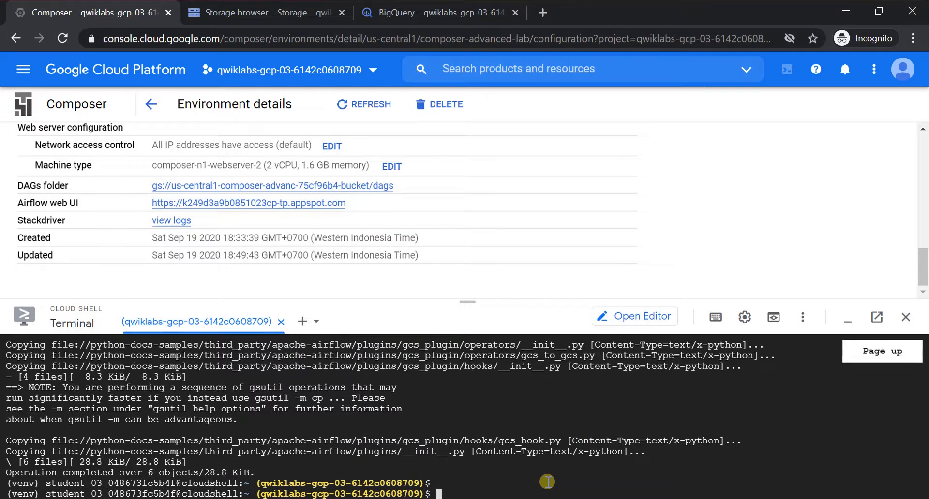
key("ctrl+v")
key("Return")
key("ctrl+v")
key("Return")
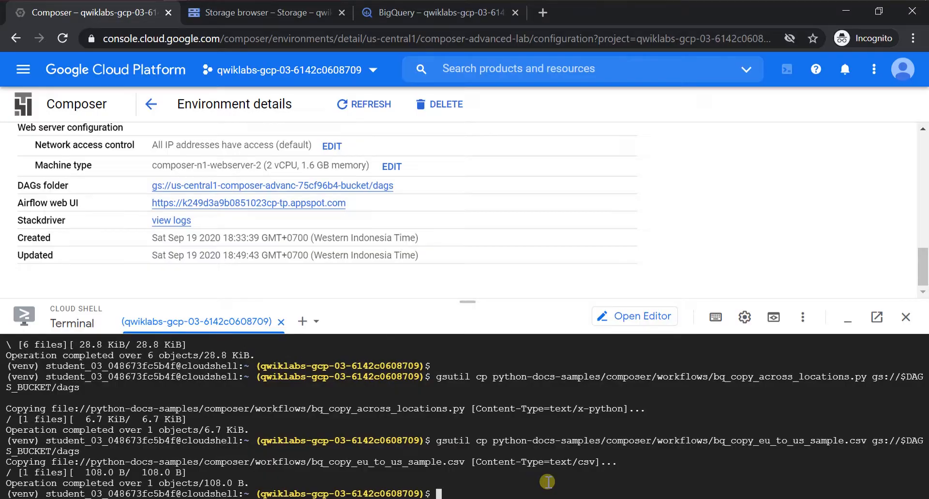
Following the lab's Using the Airflow UI section, open the Airflow webserver of composer-advanced-lab from the Environments page with the student account.
key("alt+Tab")
scroll(513, 450, "down", 5)
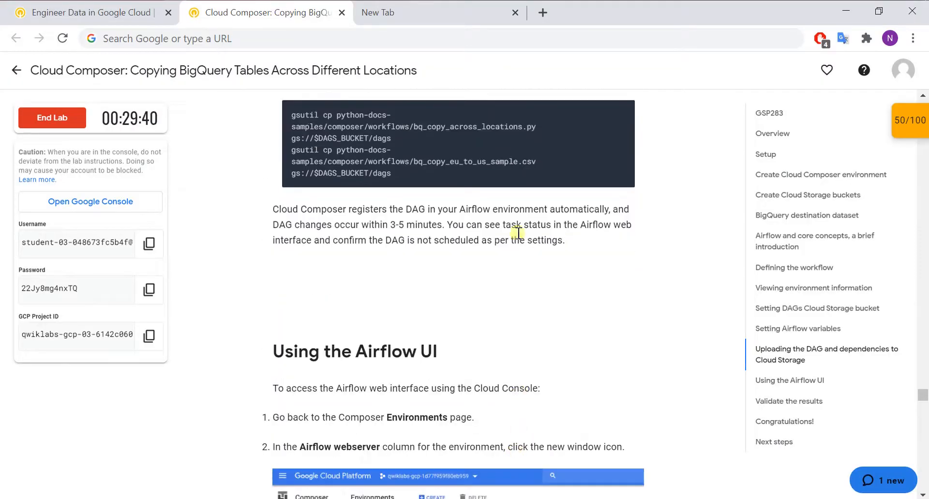
left_click_drag(276, 210, 608, 237)
left_click(599, 267)
scroll(504, 315, "down", 3)
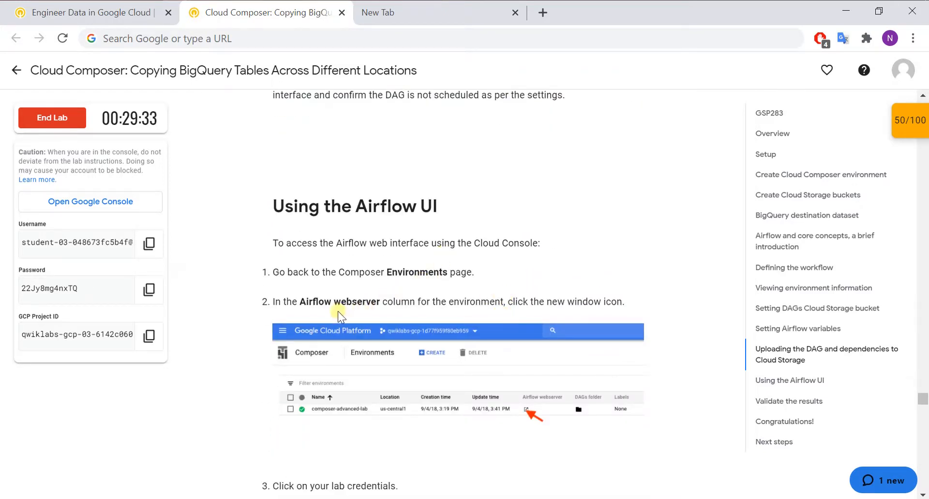
scroll(368, 342, "down", 3)
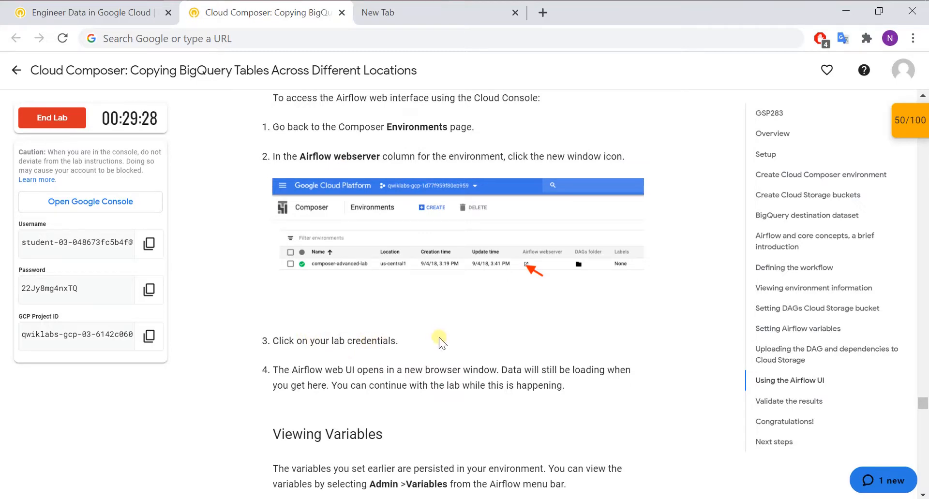
key("alt+Tab")
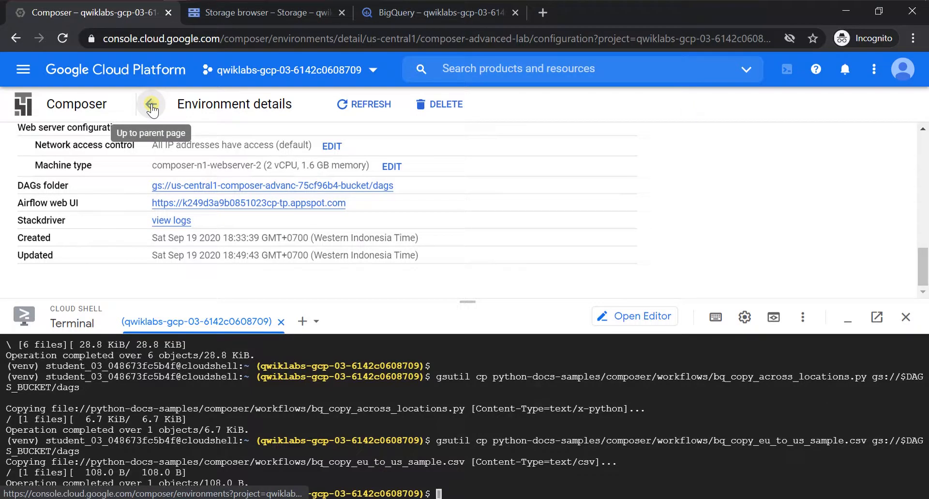
left_click(151, 105)
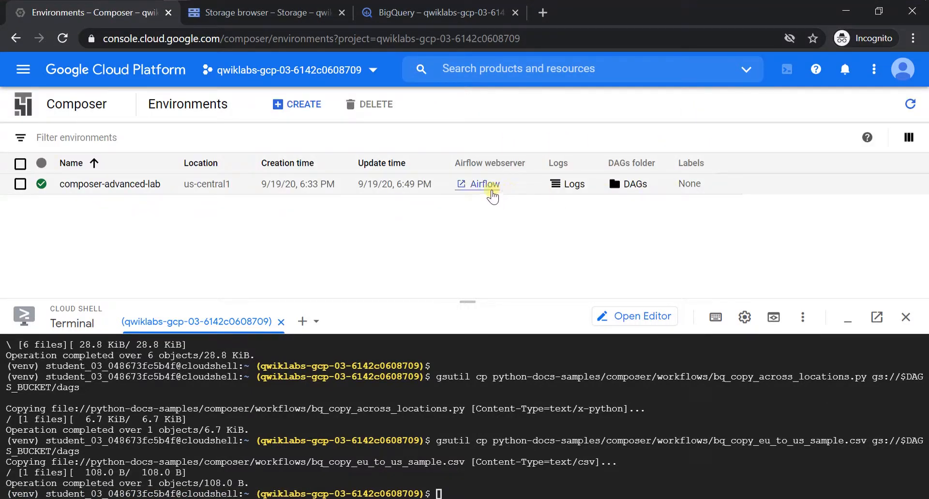
left_click(492, 194)
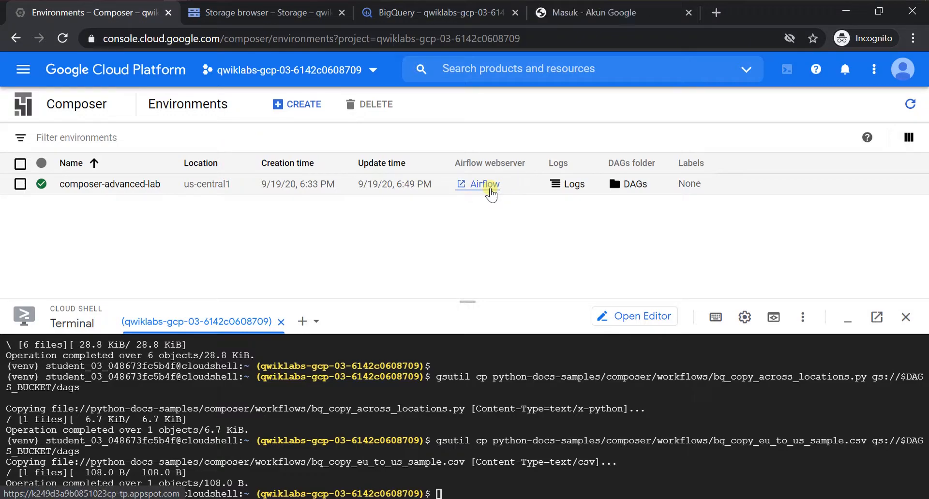
left_click(626, 14)
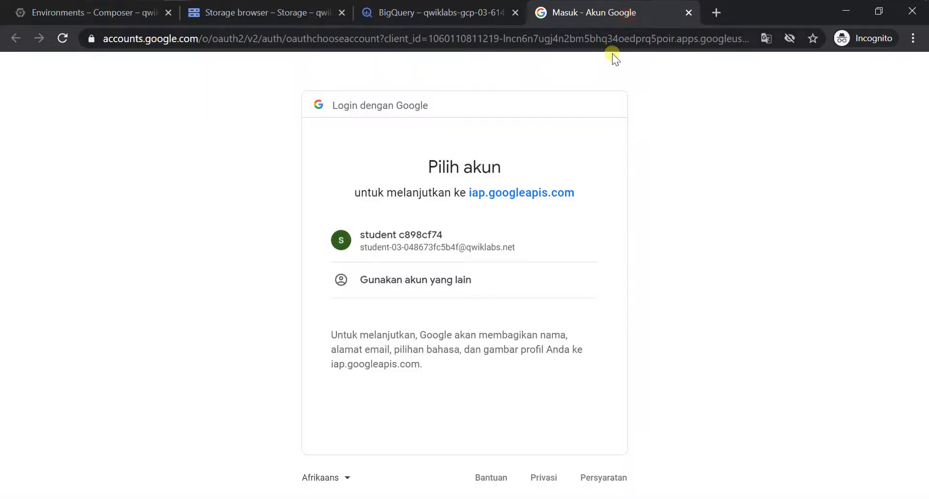
left_click(495, 231)
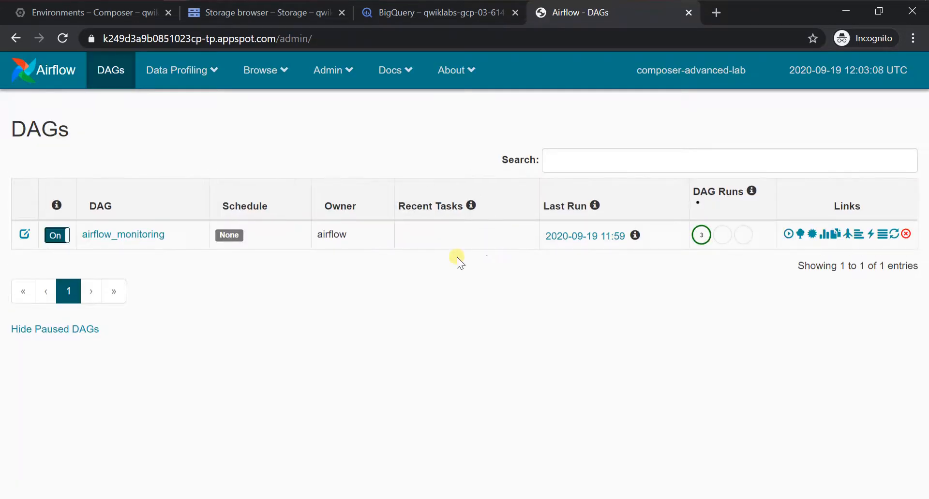
Read the lab's instructions on viewing variables and triggering the DAG manually, and return to the Airflow DAGs page.
key("alt+Tab")
scroll(353, 353, "down", 3)
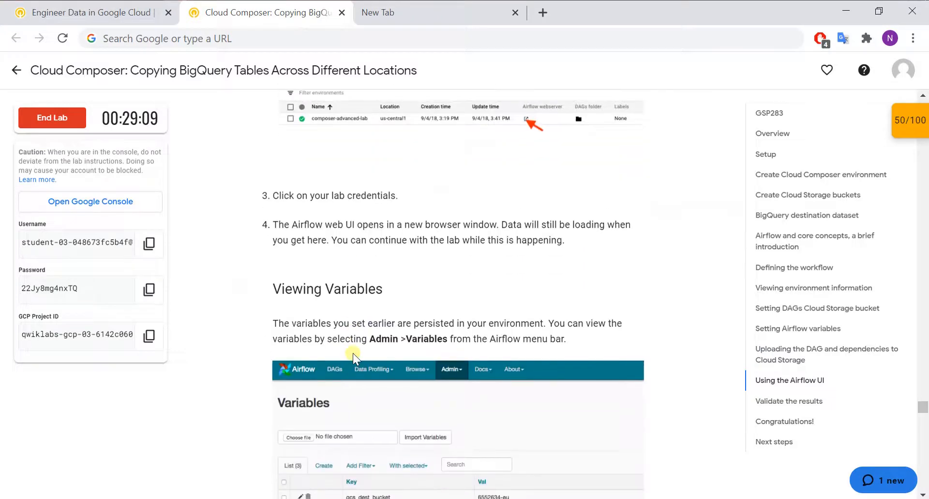
scroll(353, 353, "up", 2)
scroll(353, 354, "down", 5)
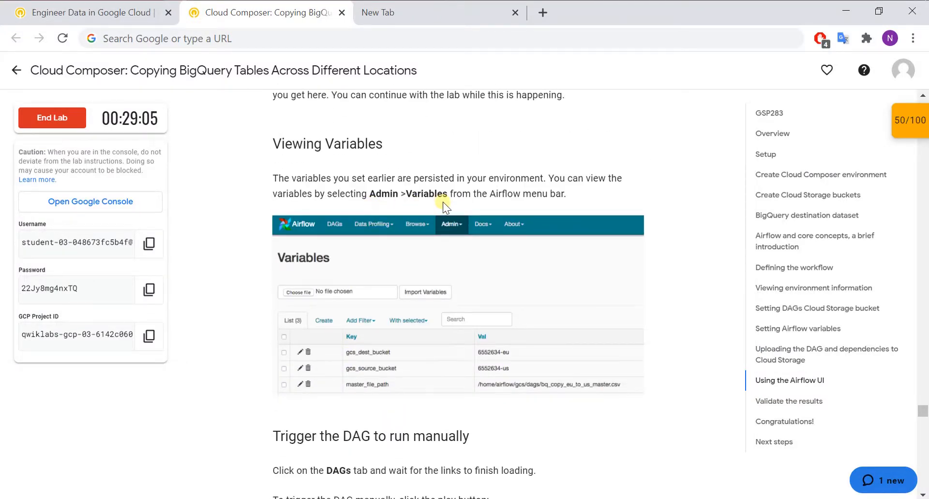
scroll(443, 202, "down", 3)
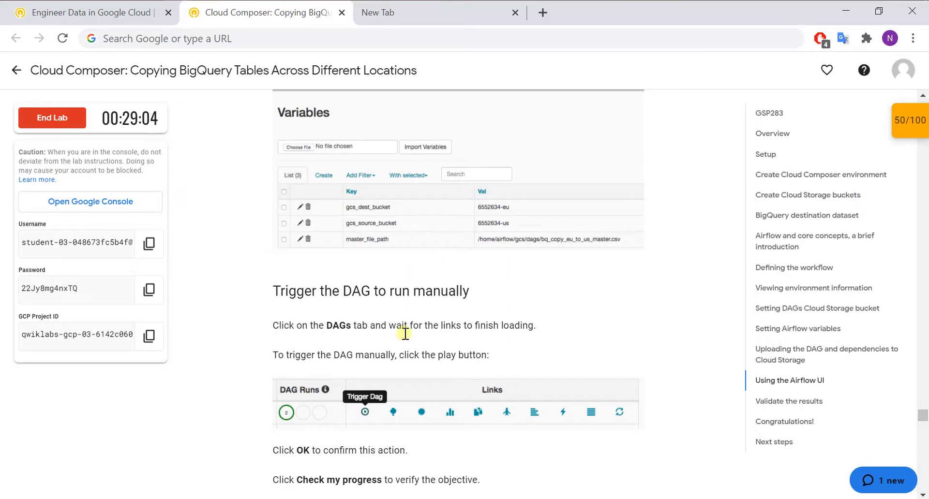
scroll(427, 309, "down", 2)
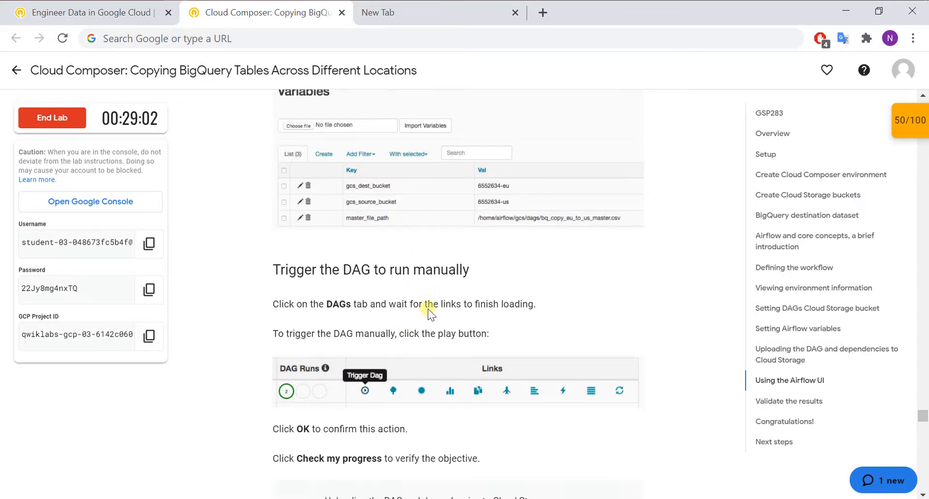
key("alt+Tab")
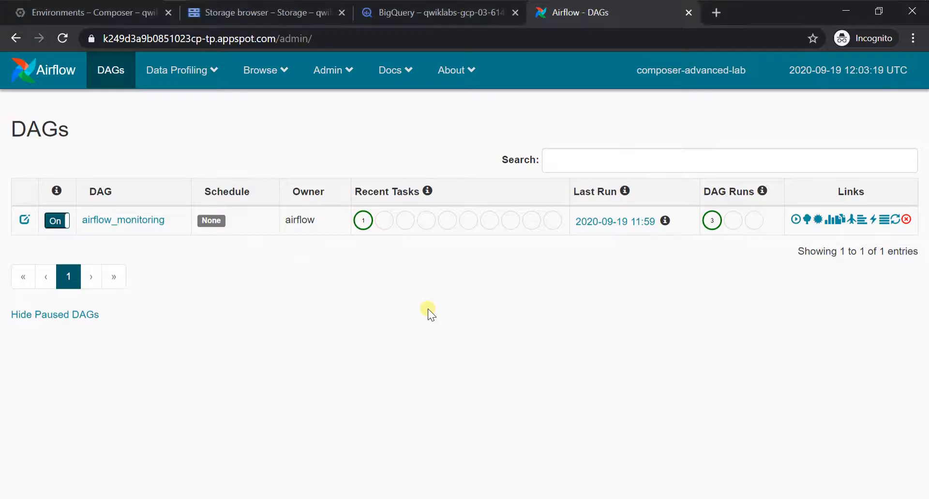
View the Airflow variables and compare them with the lab's Viewing Variables section, reading on to the manual DAG trigger instructions.
left_click(352, 74)
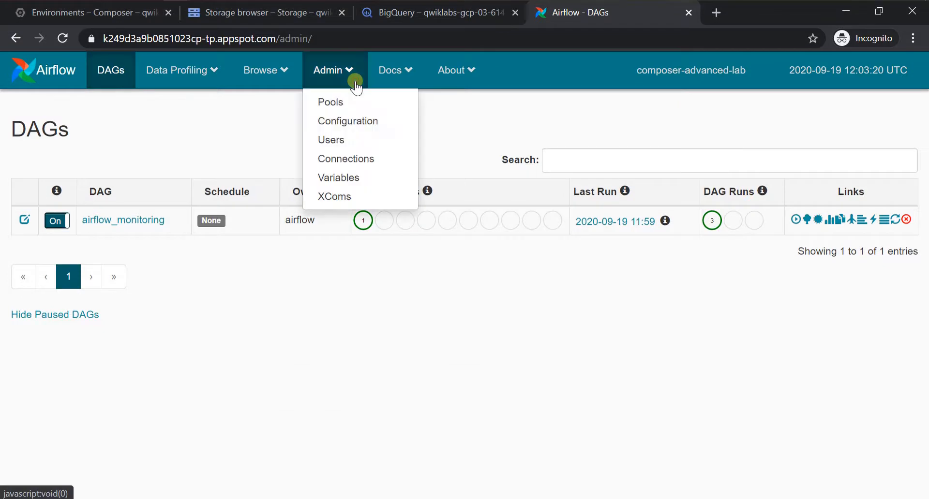
left_click(379, 180)
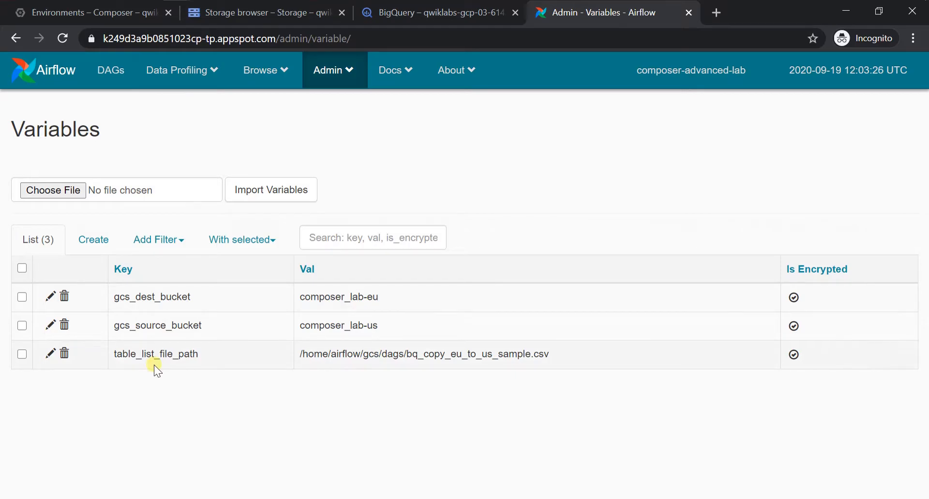
key("alt+Tab")
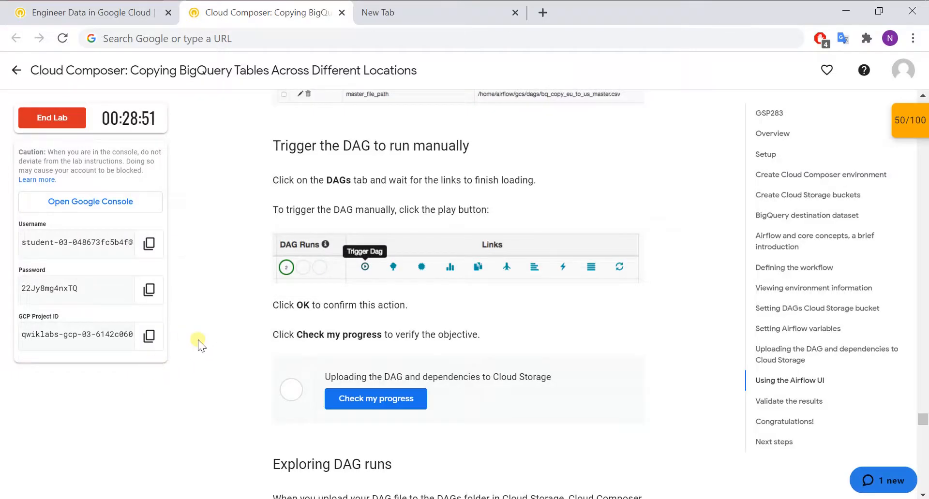
scroll(199, 339, "up", 5)
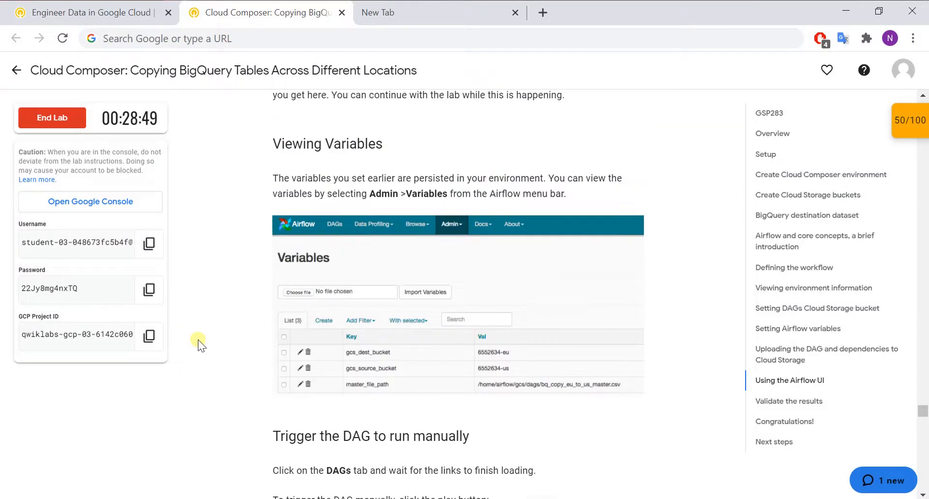
scroll(198, 340, "down", 2)
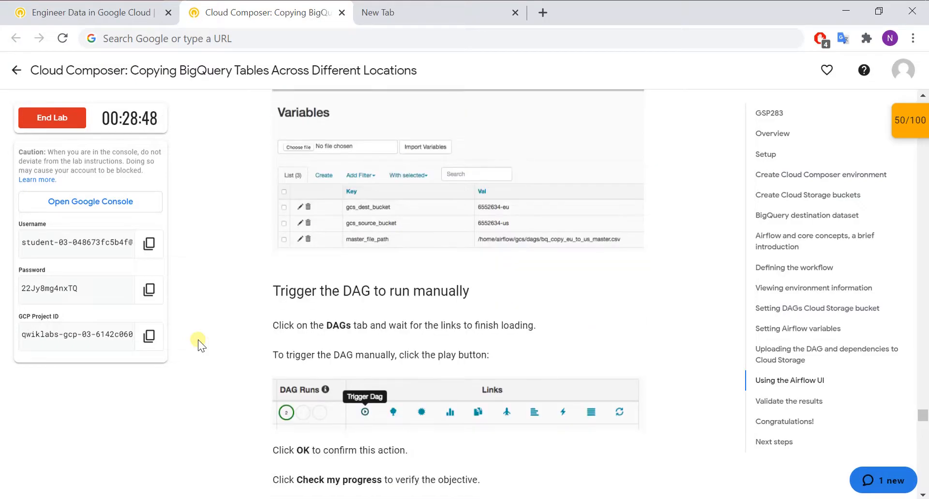
scroll(199, 340, "down", 2)
key("alt+Tab")
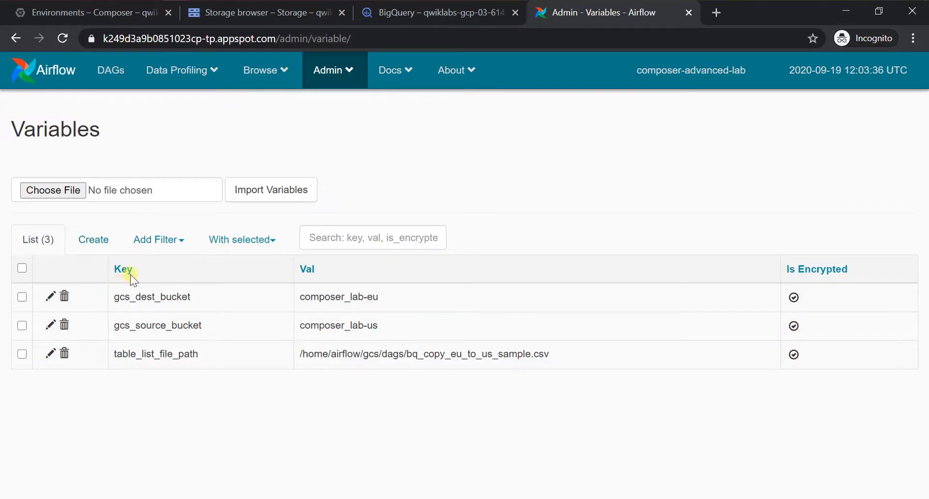
key("alt+Tab")
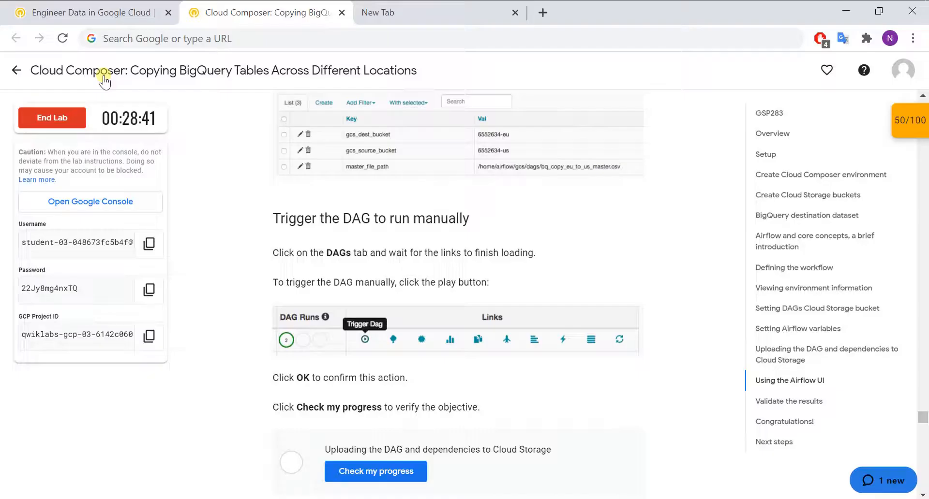
Return to the Airflow DAGs list and inspect the airflow_monitoring DAG in its tree and graph views.
key("alt+Tab")
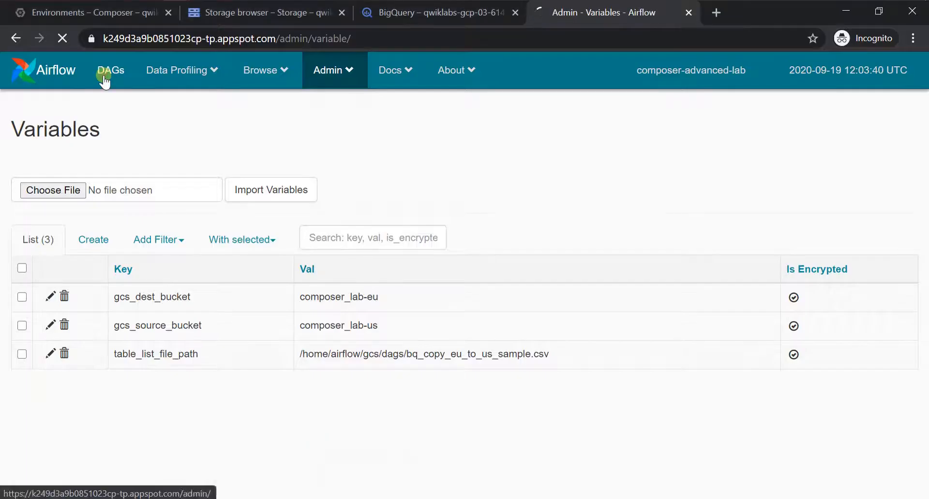
left_click(106, 79)
key("alt+Tab")
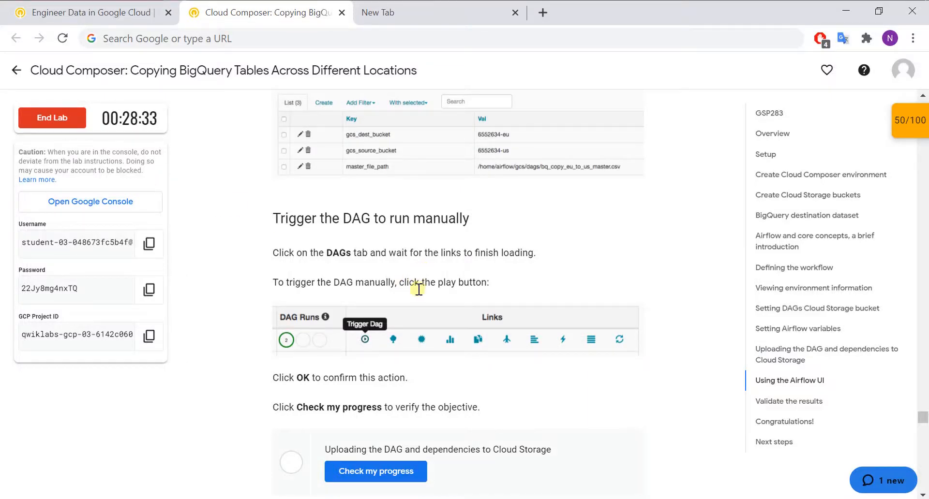
key("alt+Tab")
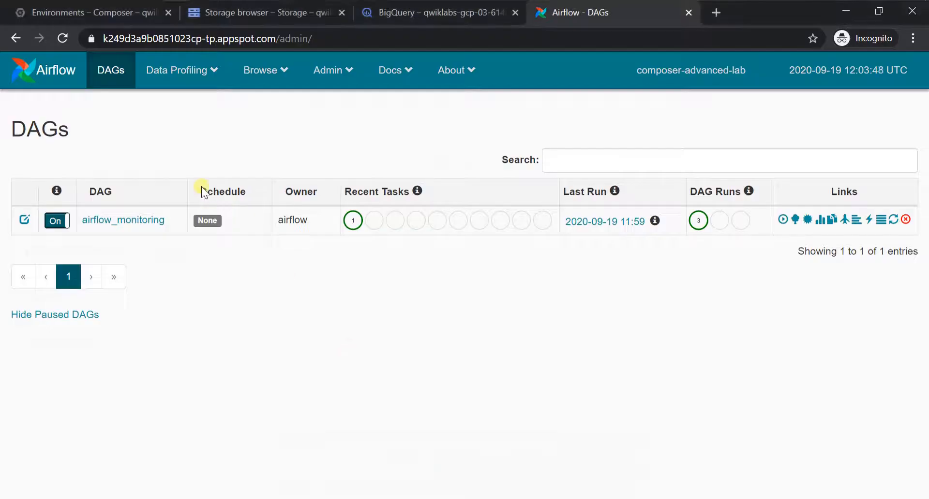
left_click(129, 222)
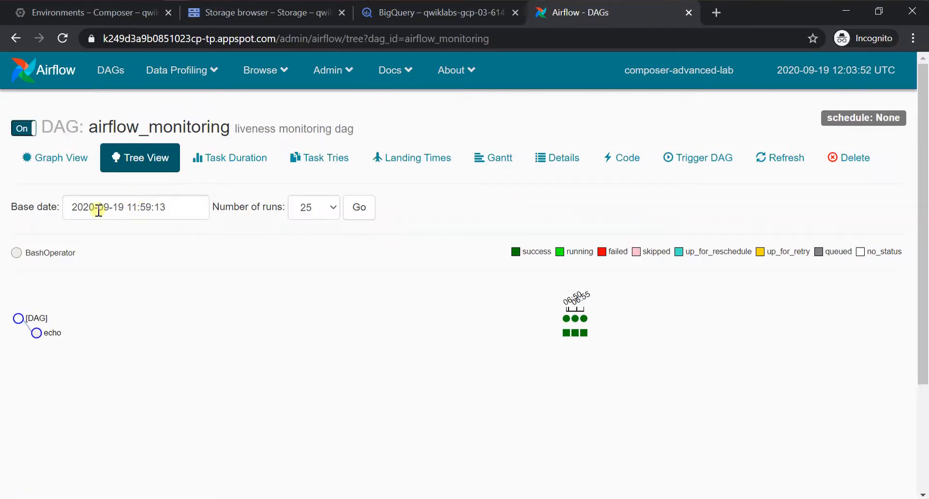
left_click(55, 157)
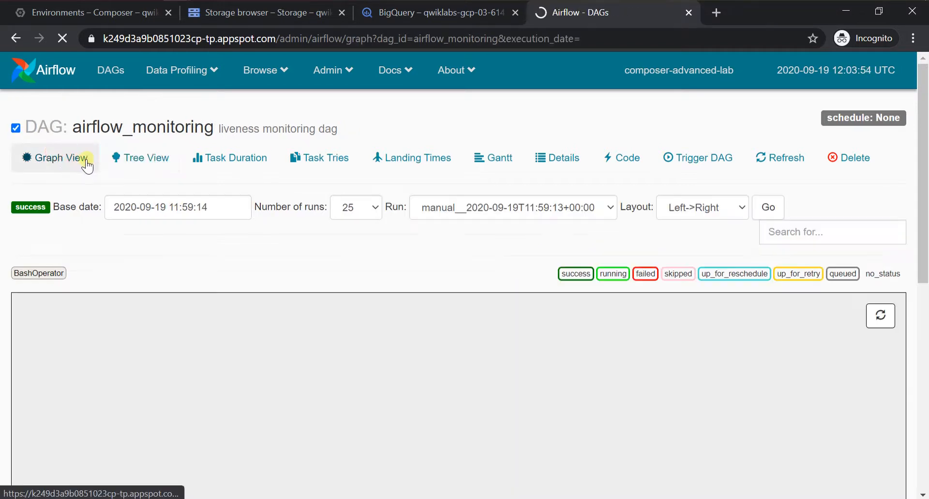
left_click(118, 155)
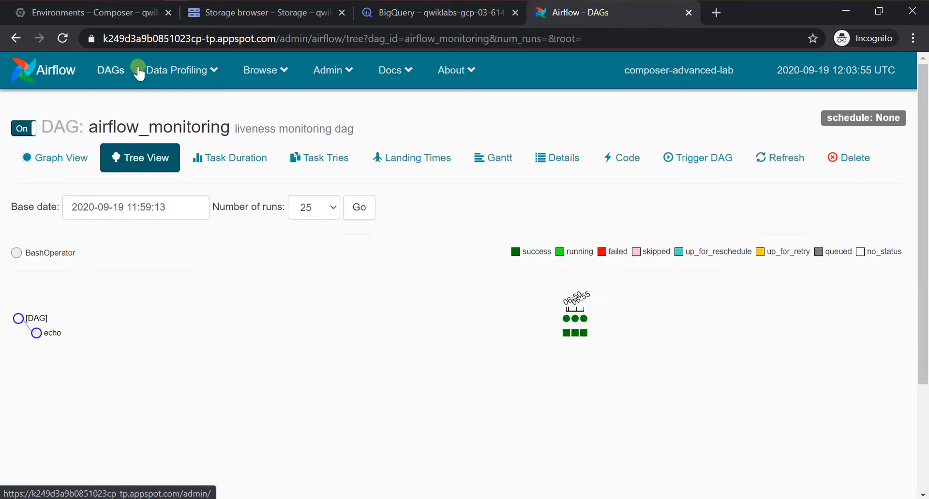
Review the Airflow variables again and run the lab's progress check for Uploading the DAG and dependencies to Cloud Storage.
left_click(332, 71)
left_click(330, 178)
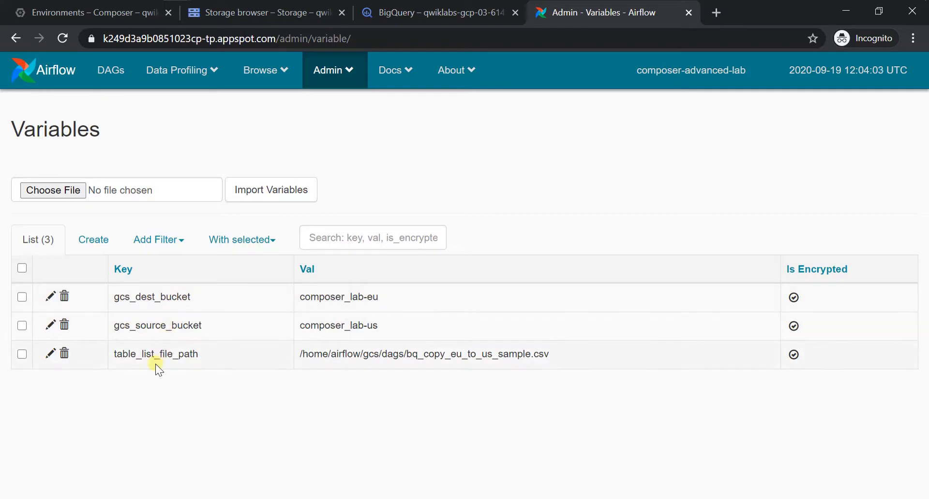
key("alt+Tab")
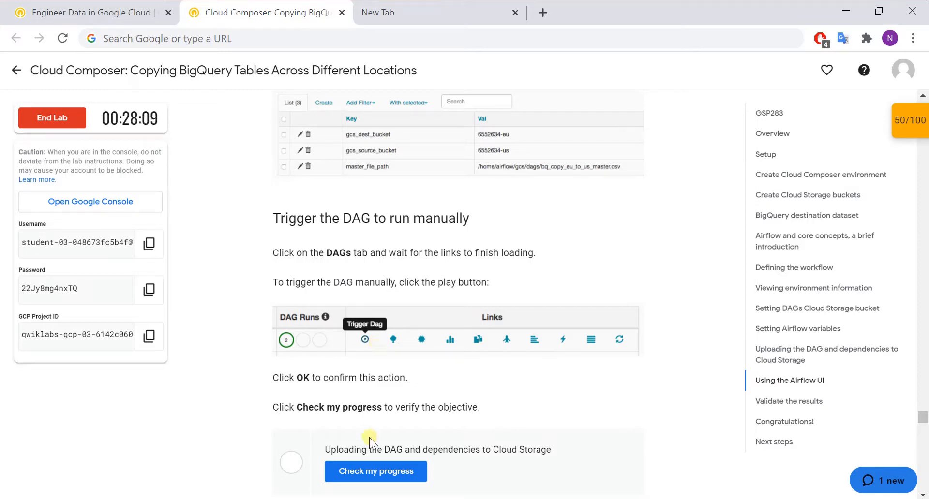
left_click(361, 473)
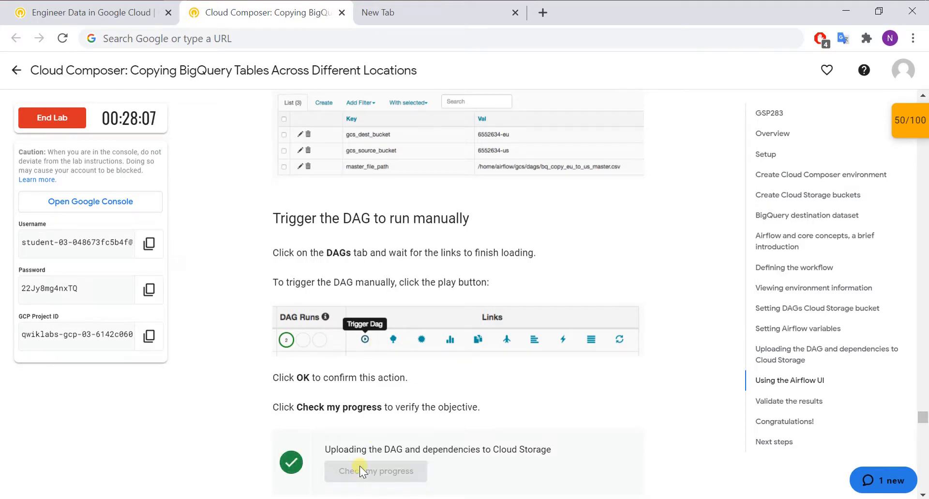
Skim the lab's Exploring DAG runs section and run the progress check for the Create Cloud Composer environment checkpoint.
scroll(359, 466, "down", 5)
scroll(361, 465, "down", 8)
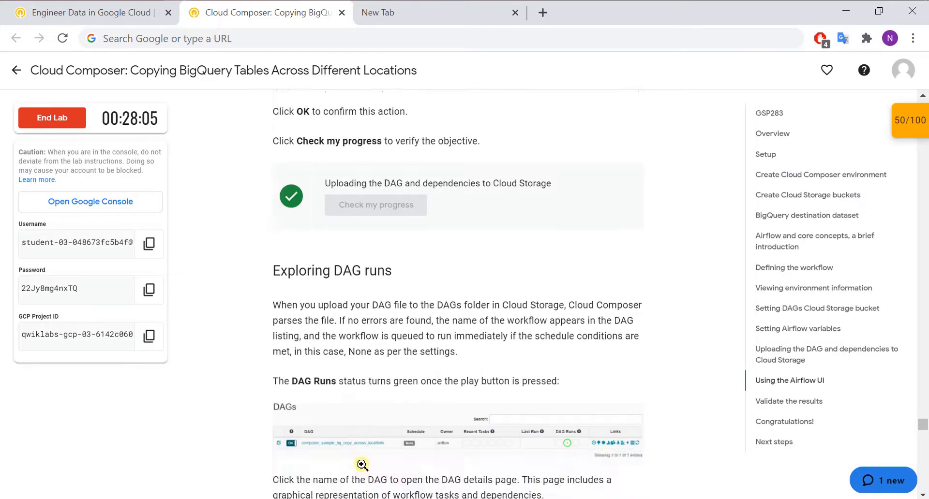
scroll(363, 465, "down", 2)
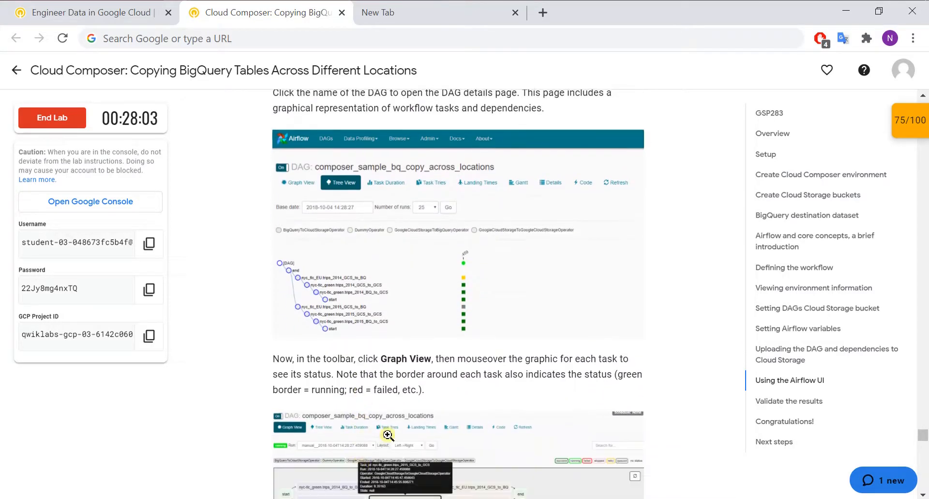
left_click(919, 123)
left_click(843, 161)
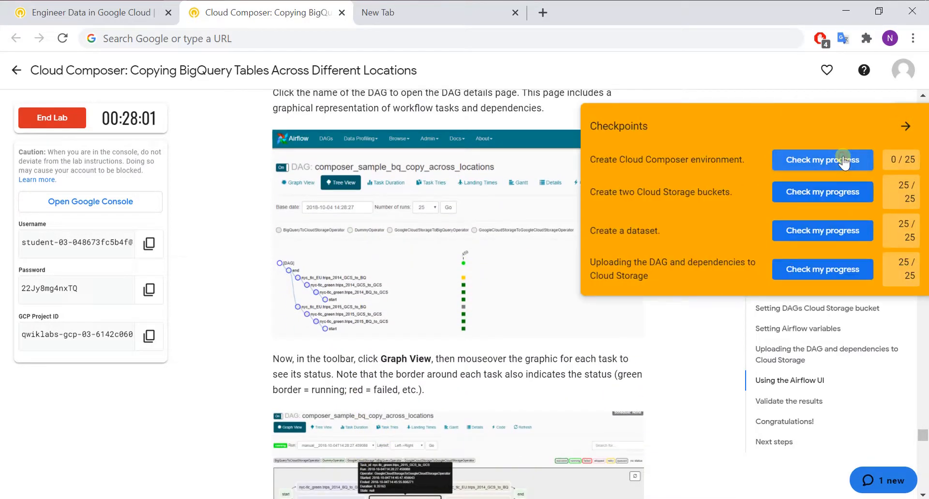
key("Return")
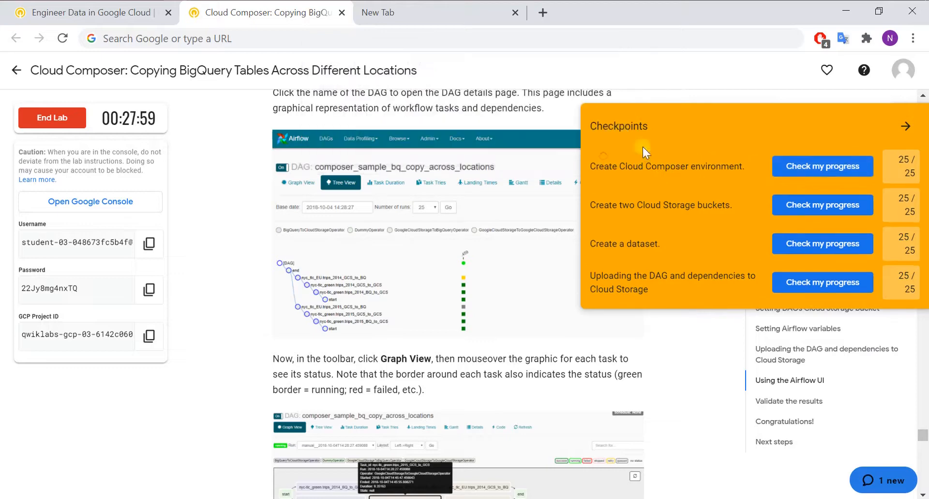
Read the rest of the lab, from rerunning the workflow in Graph View through Validate the results to the Congratulations section.
scroll(687, 254, "down", 5)
scroll(687, 254, "down", 10)
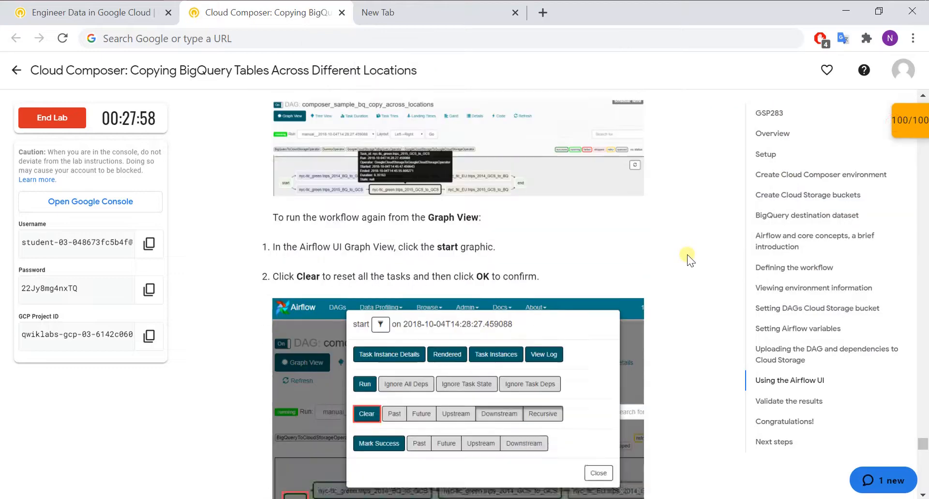
scroll(687, 254, "down", 4)
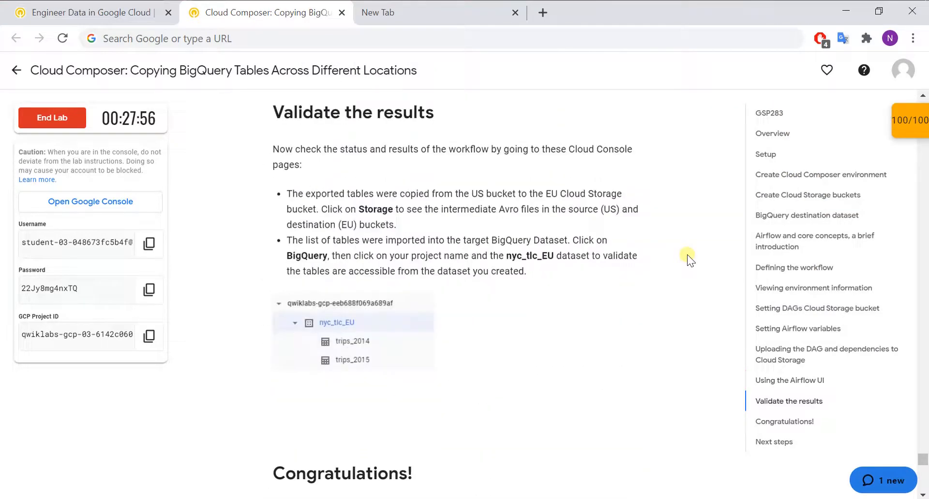
scroll(687, 255, "up", 3)
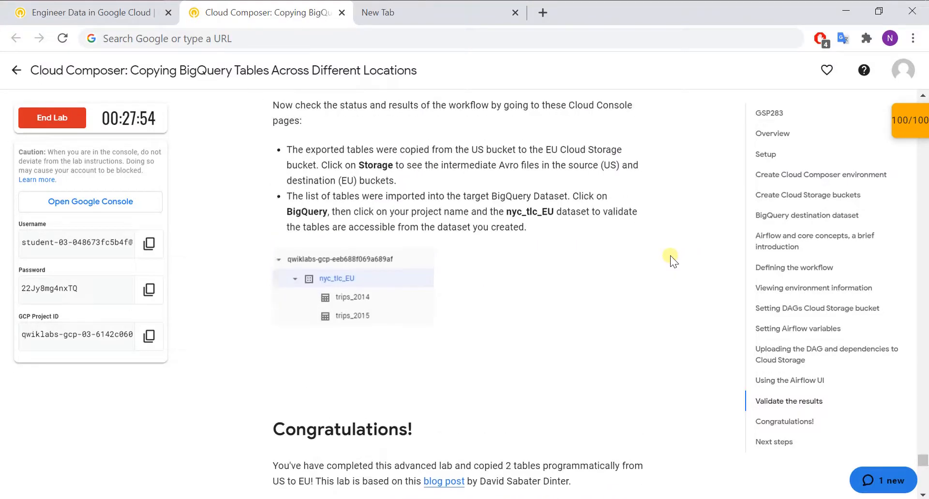
scroll(670, 255, "down", 3)
scroll(669, 256, "down", 3)
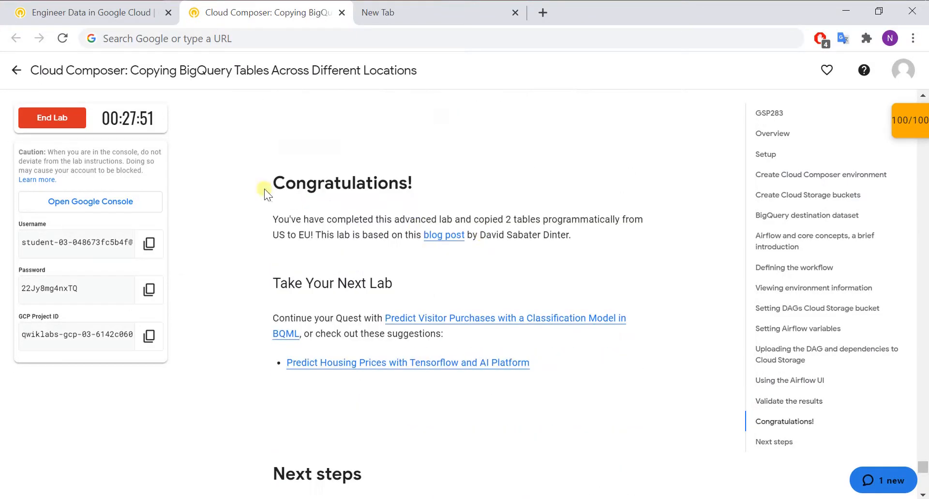
left_click_drag(264, 189, 478, 188)
left_click(504, 162)
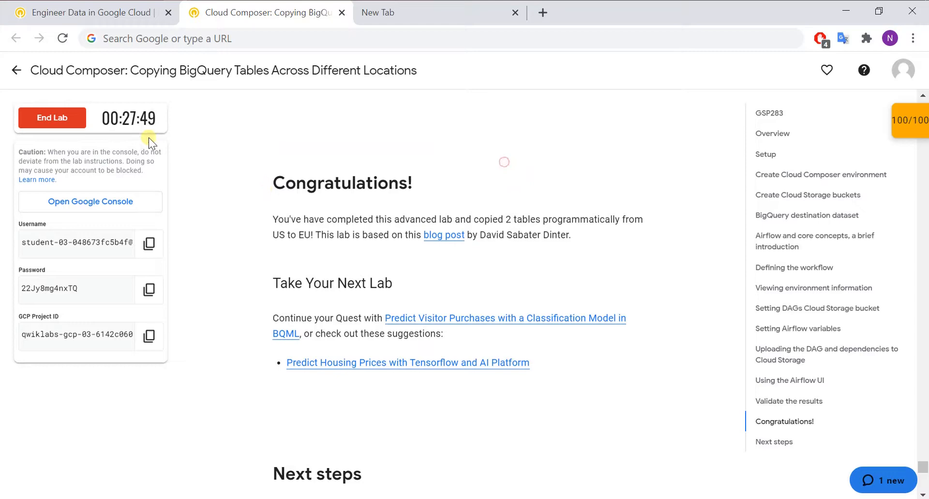
End the Cloud Composer lab and confirm ending it.
left_click(75, 124)
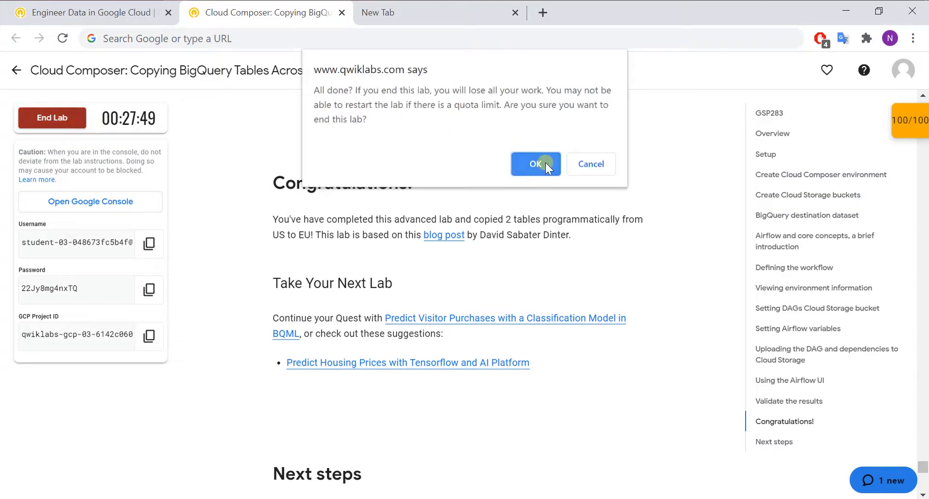
left_click(535, 164)
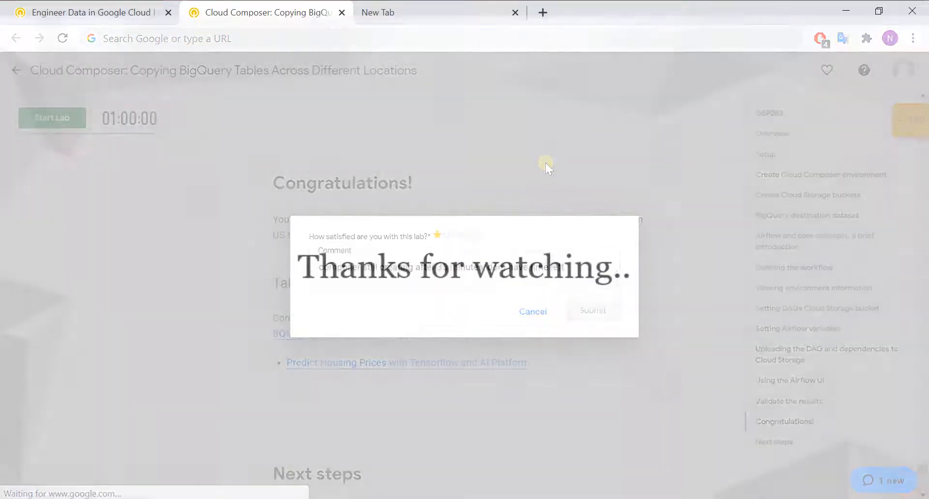